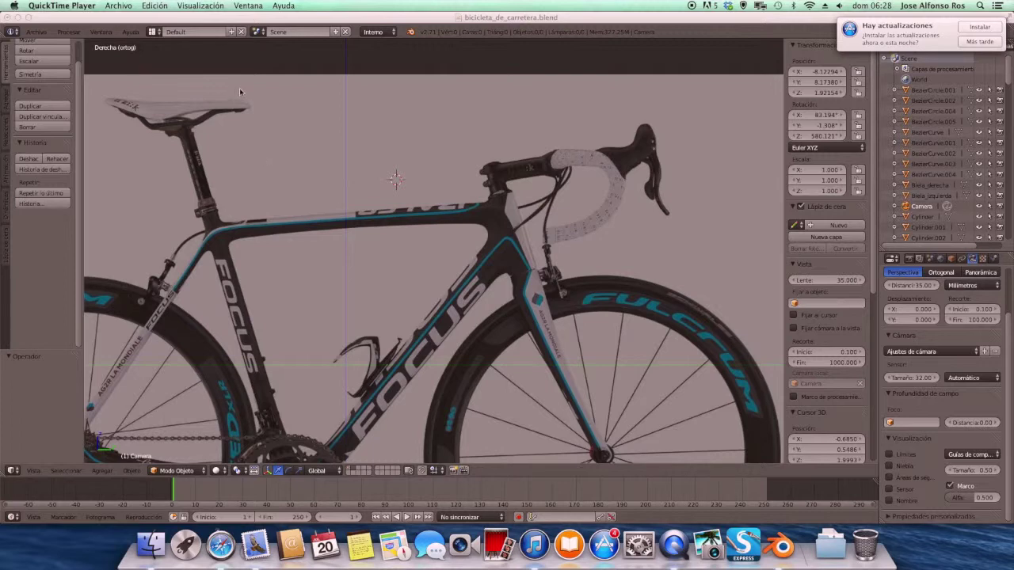
Step: Bring the Blender window with the bike project forward and open the Ayuda (Help) menu
click(128, 33)
click(128, 35)
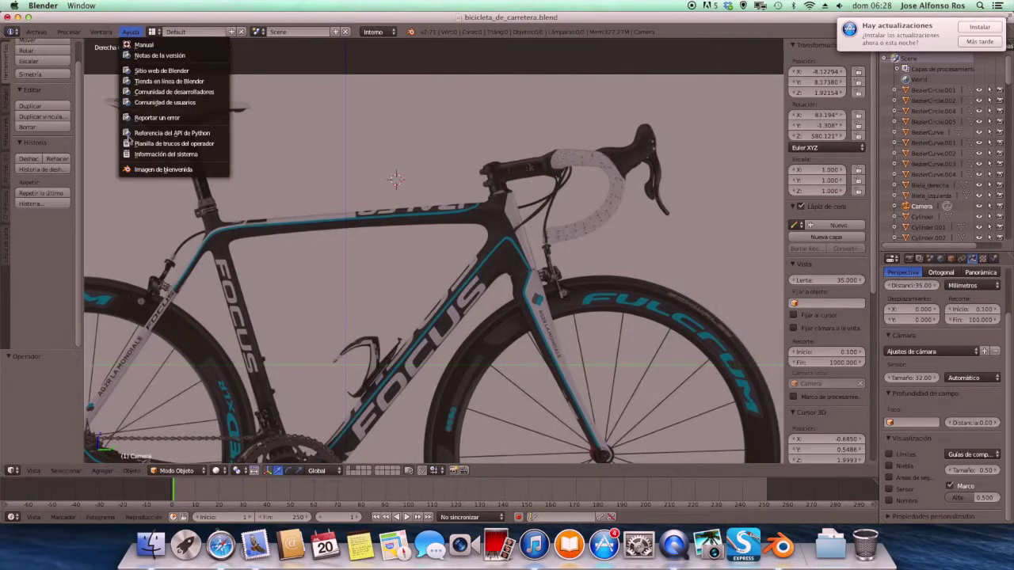
Step: Show the Blender 2.71 splash screen from Ayuda > Imagen de bienvenida, then close it
click(154, 170)
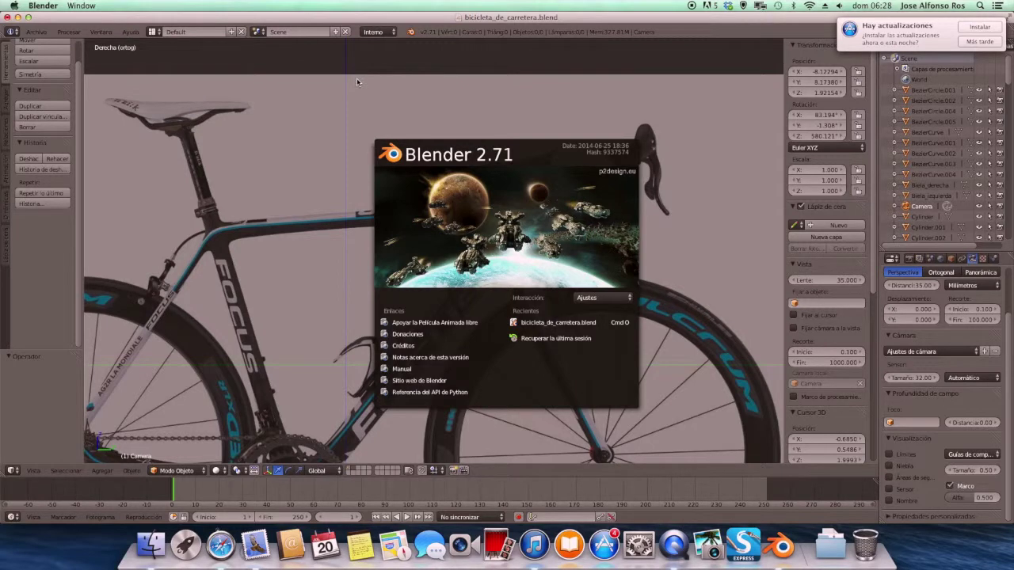
click(431, 92)
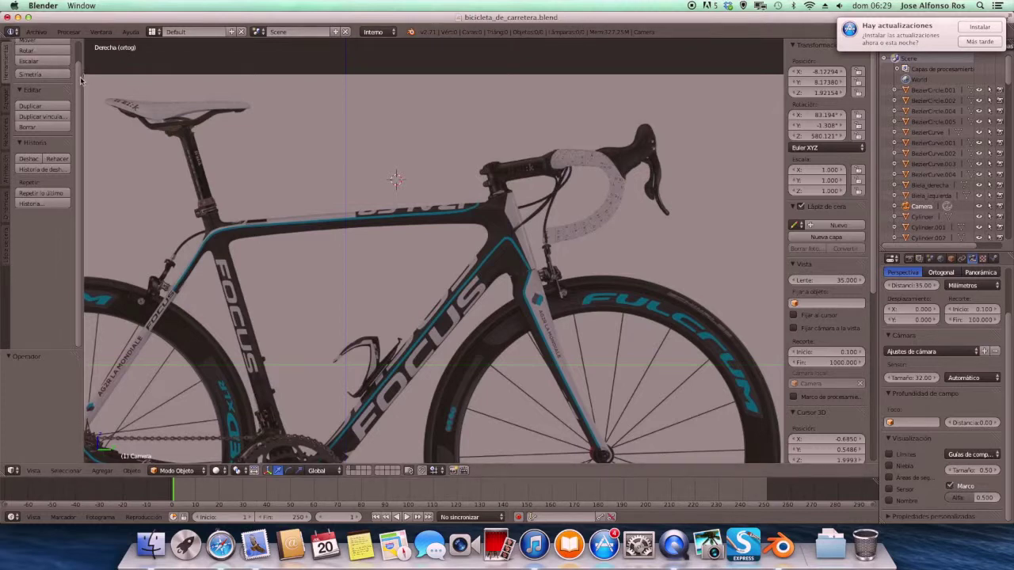
Step: Switch the Tool Shelf between Herramientas and Crear, ending on the Crear primitives list
drag(81, 79, 80, 58)
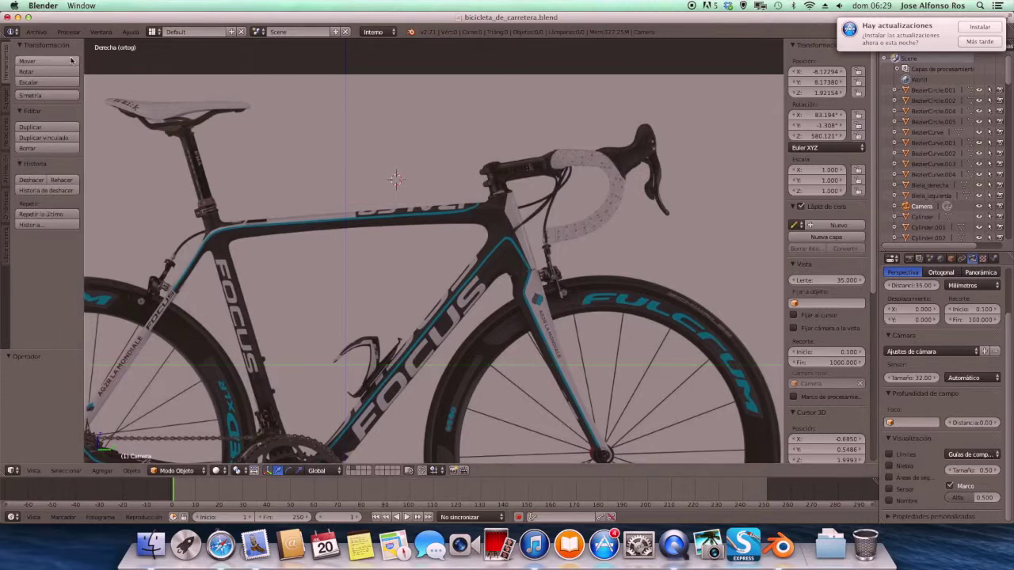
click(6, 104)
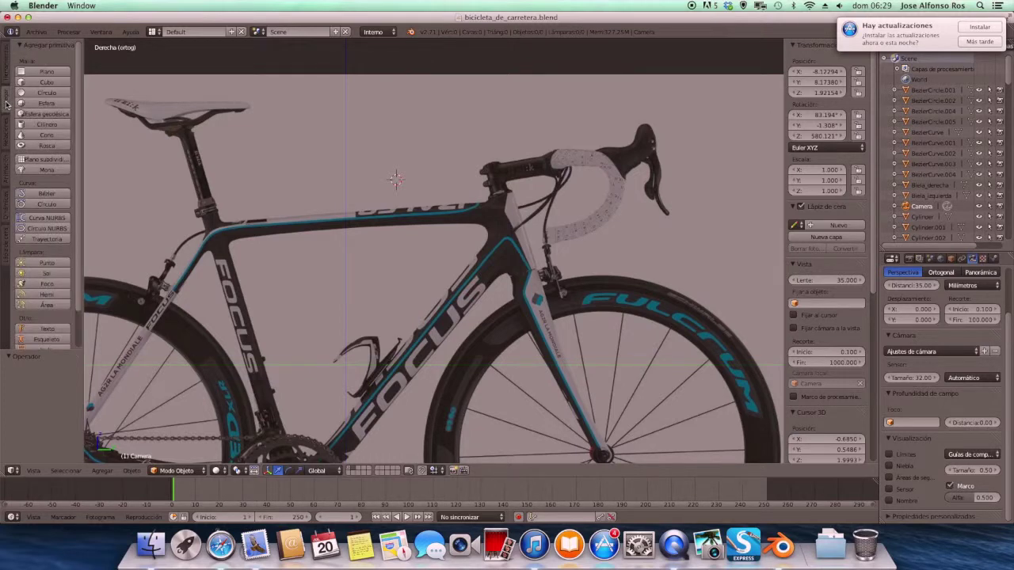
click(7, 72)
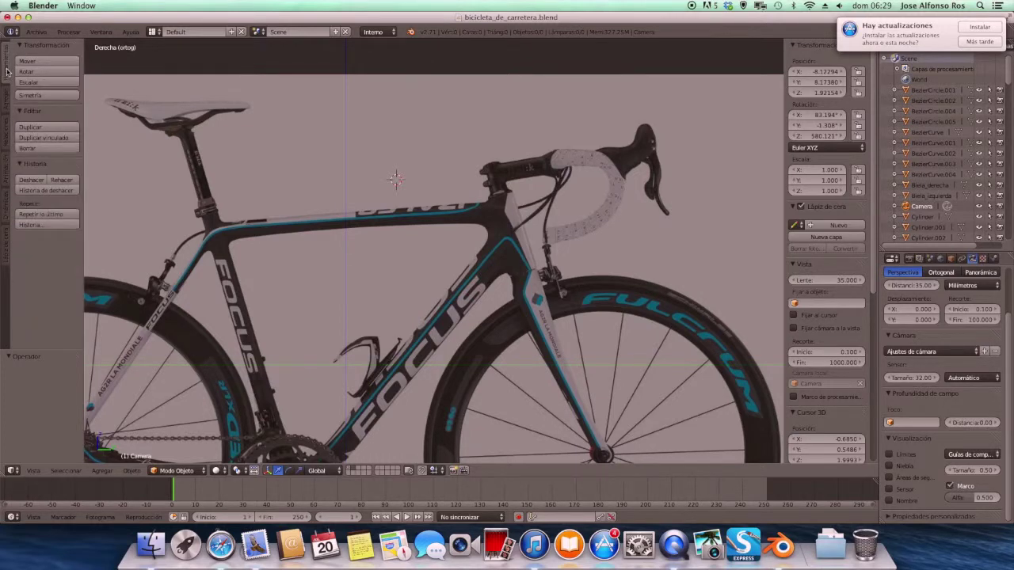
click(6, 100)
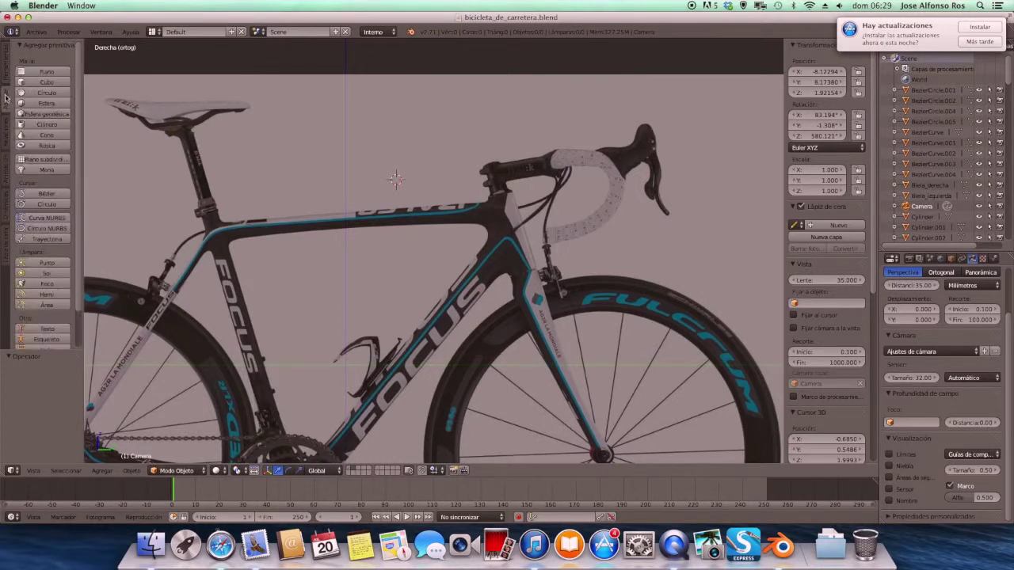
scroll(79, 81, down, 3)
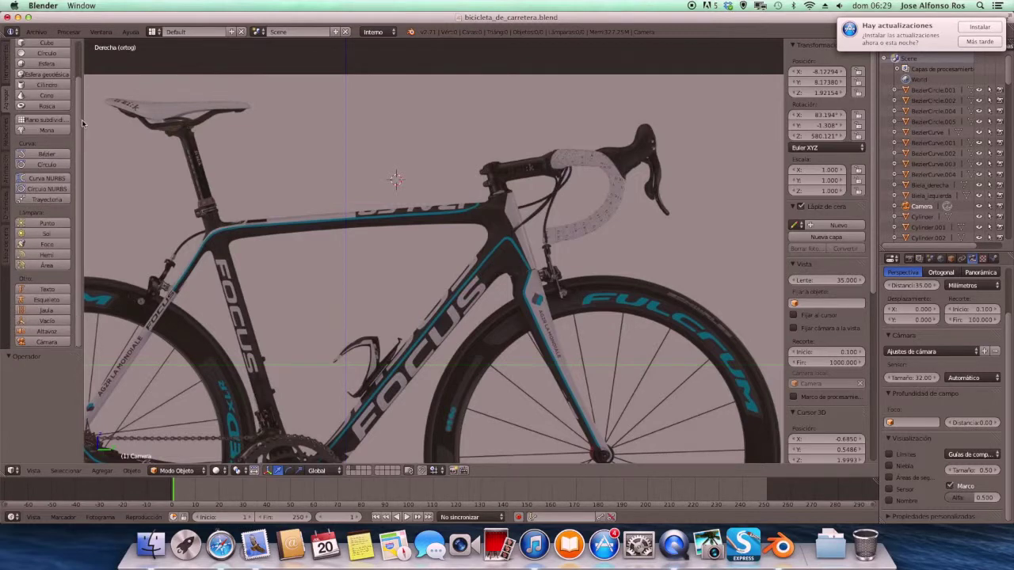
scroll(83, 135, up, 3)
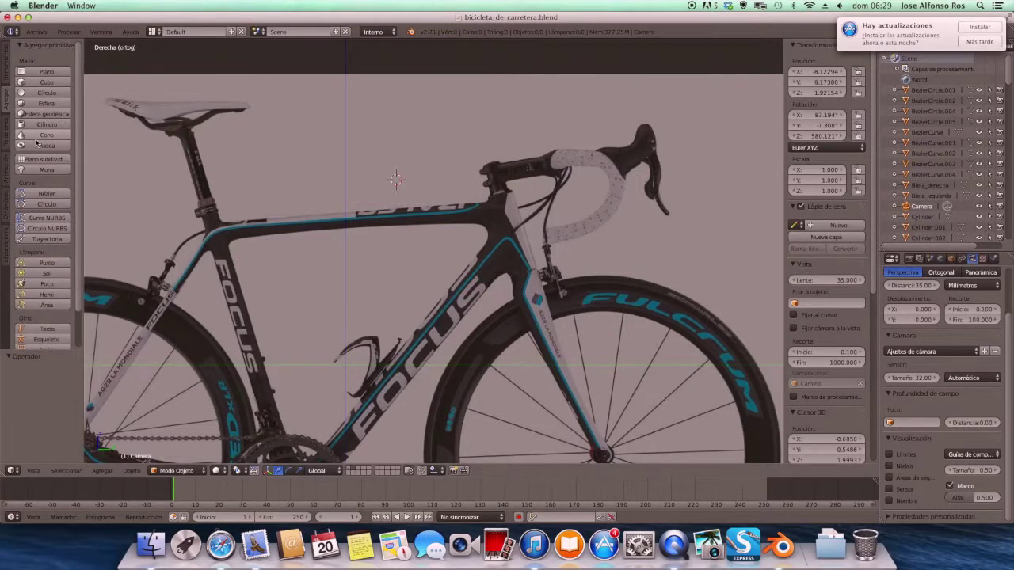
click(8, 56)
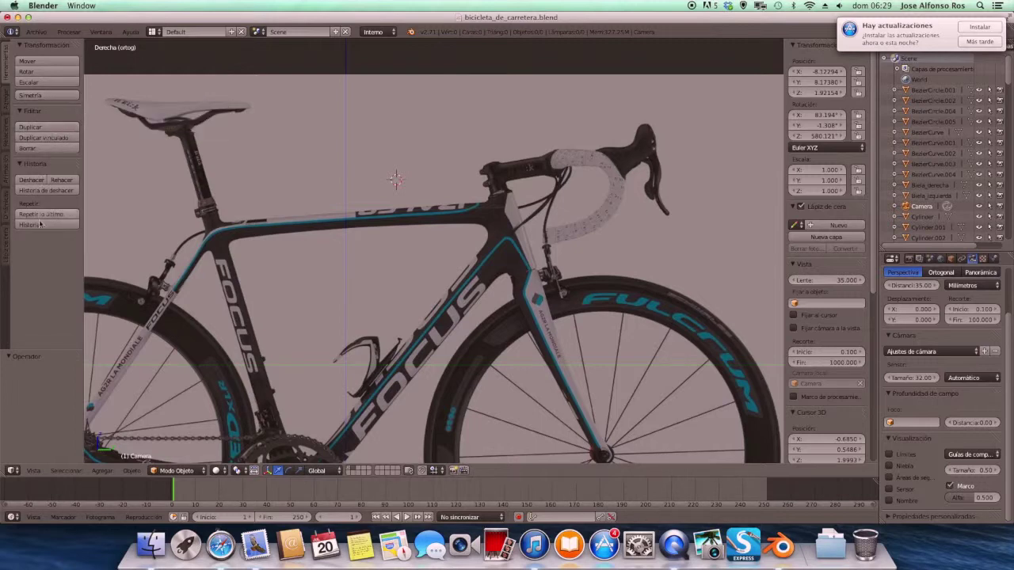
click(6, 103)
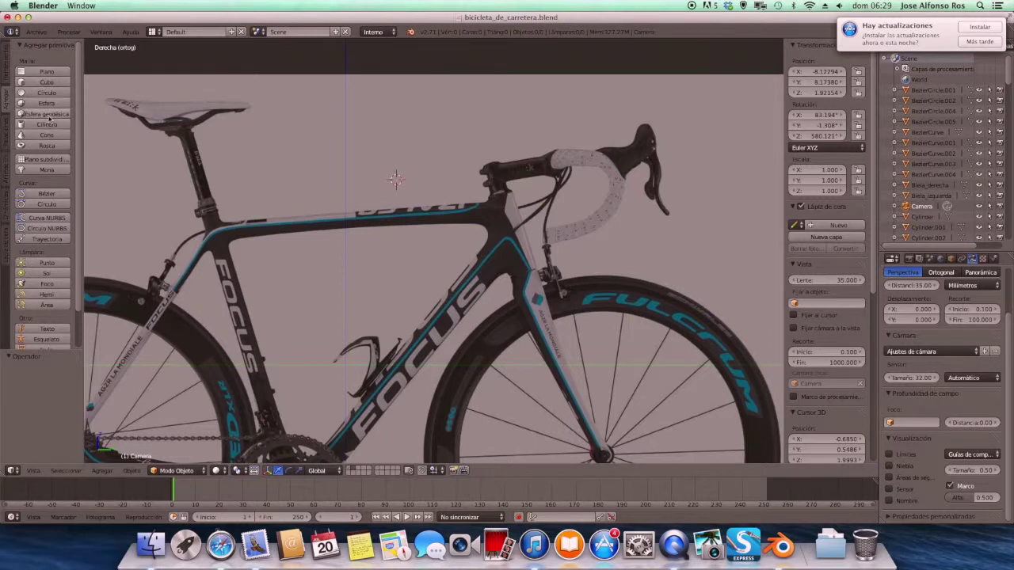
scroll(55, 183, down, 2)
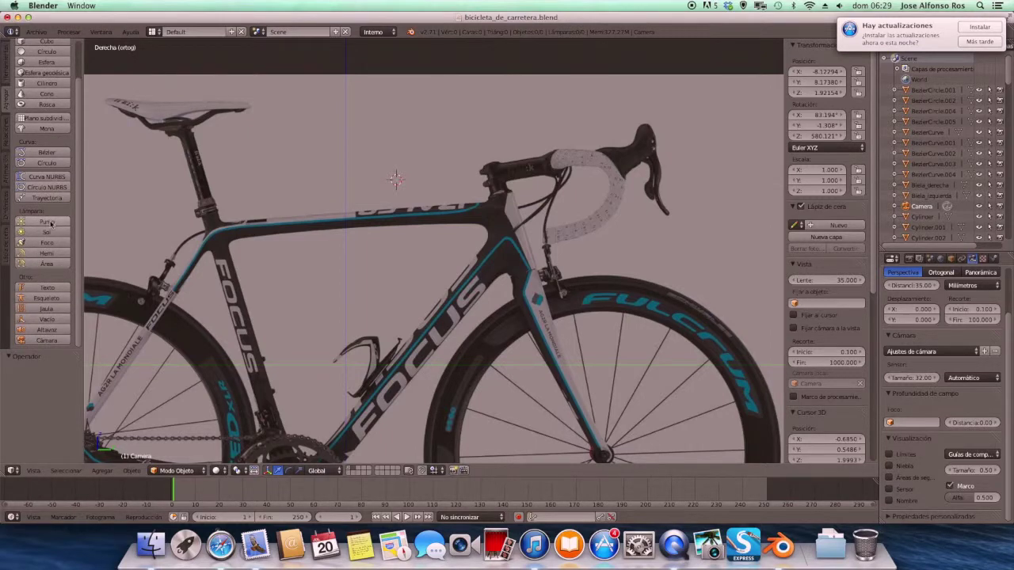
scroll(41, 185, up, 2)
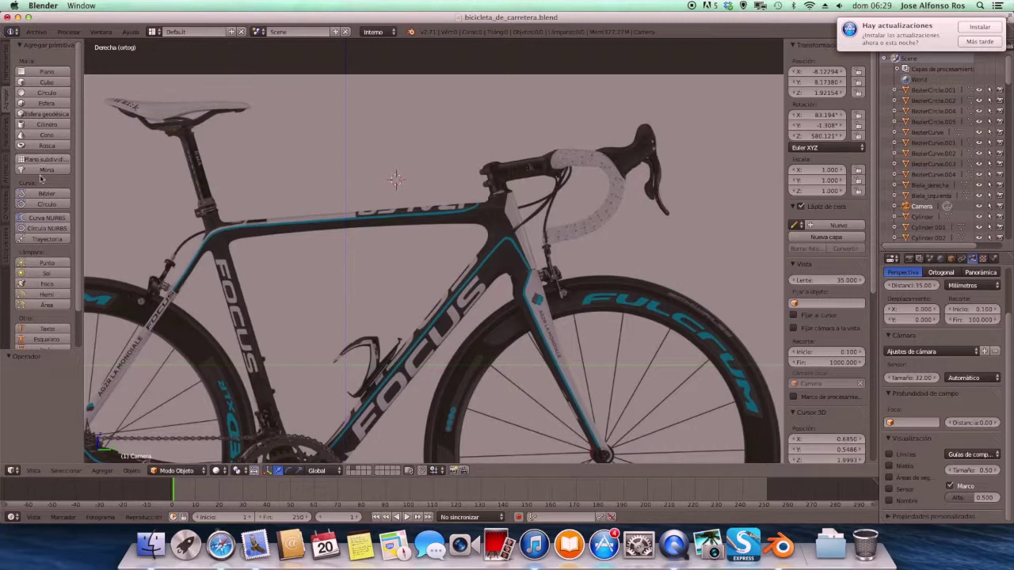
scroll(43, 179, down, 2)
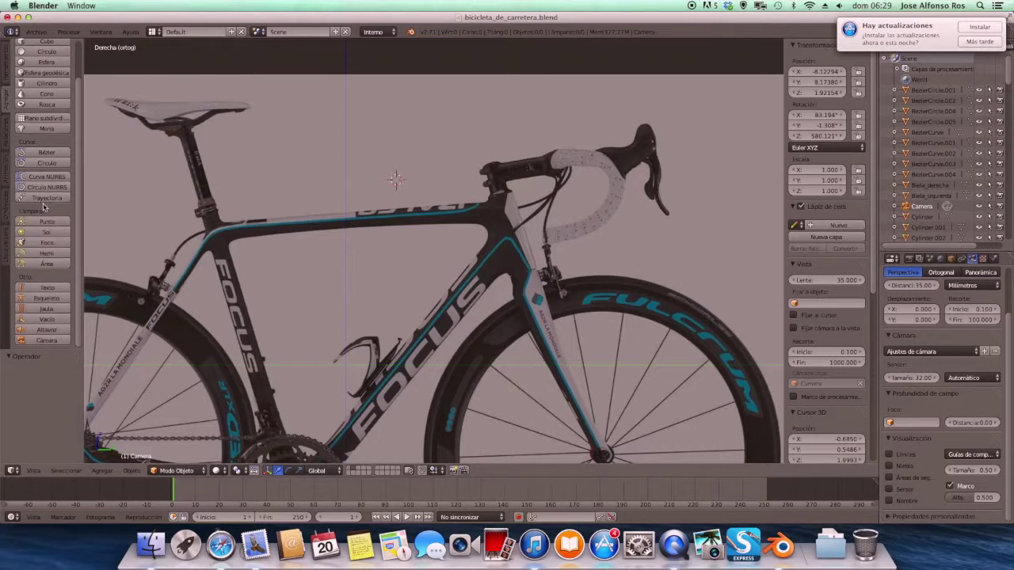
scroll(44, 207, up, 2)
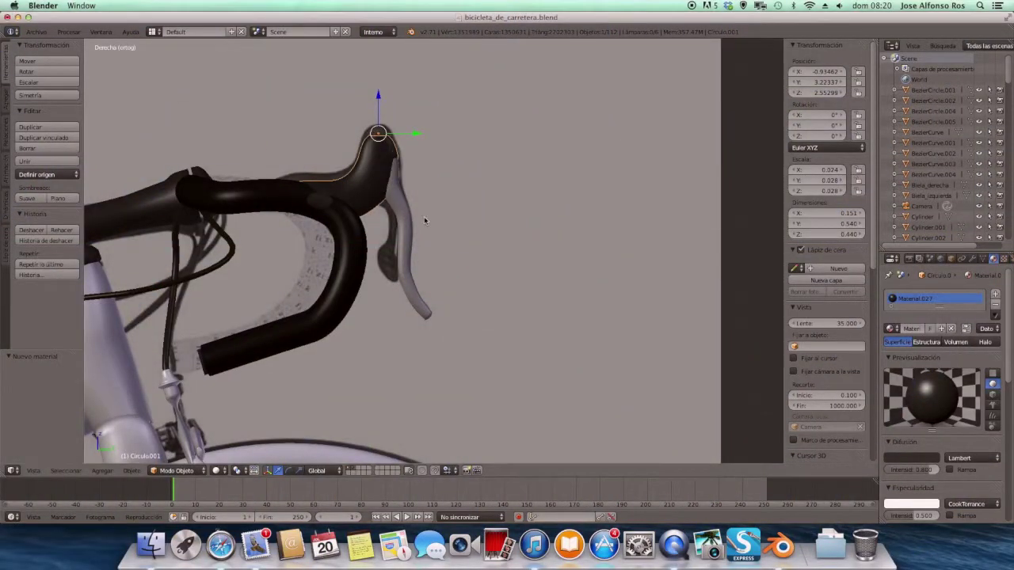
Step: Deselect all and orbit and zoom in on the handlebars' brake levers
key(a)
mouse_move(415, 236)
middle_down()
mouse_move(330, 283)
mouse_move(274, 237)
mouse_move(419, 252)
middle_up()
scroll(418, 252, down, 2)
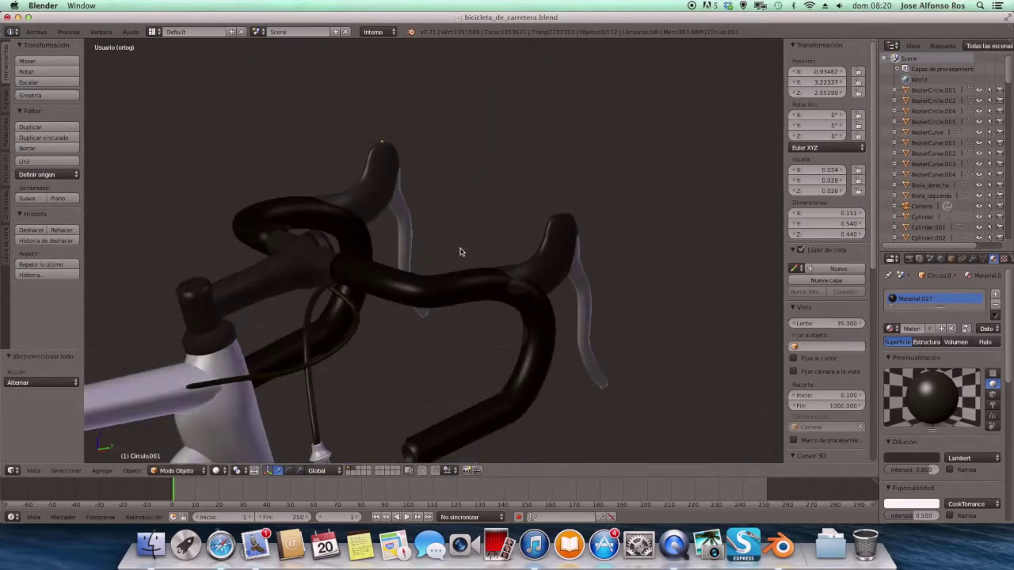
scroll(459, 251, down, 1)
scroll(444, 262, down, 1)
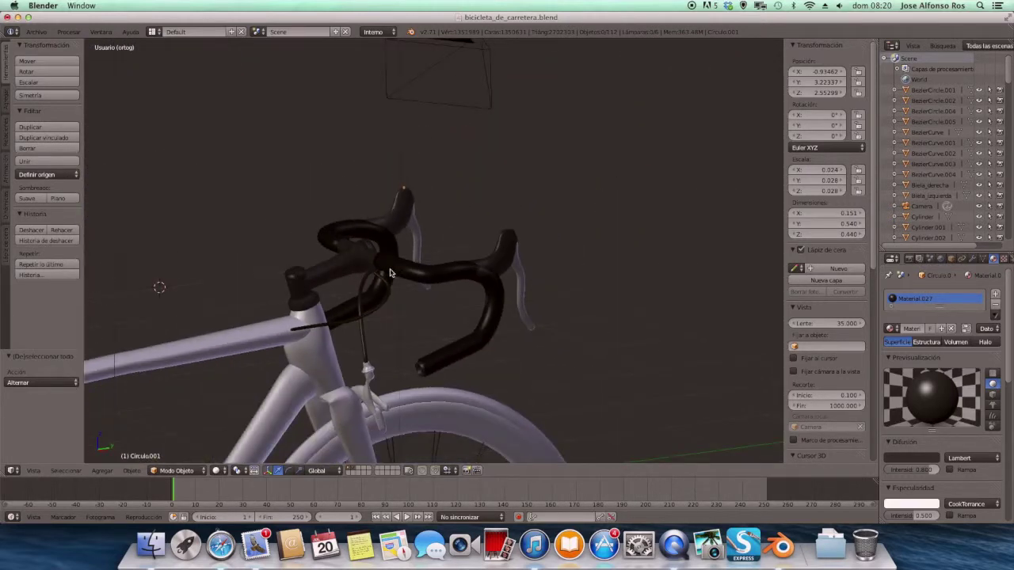
middle_drag(401, 267, 376, 257)
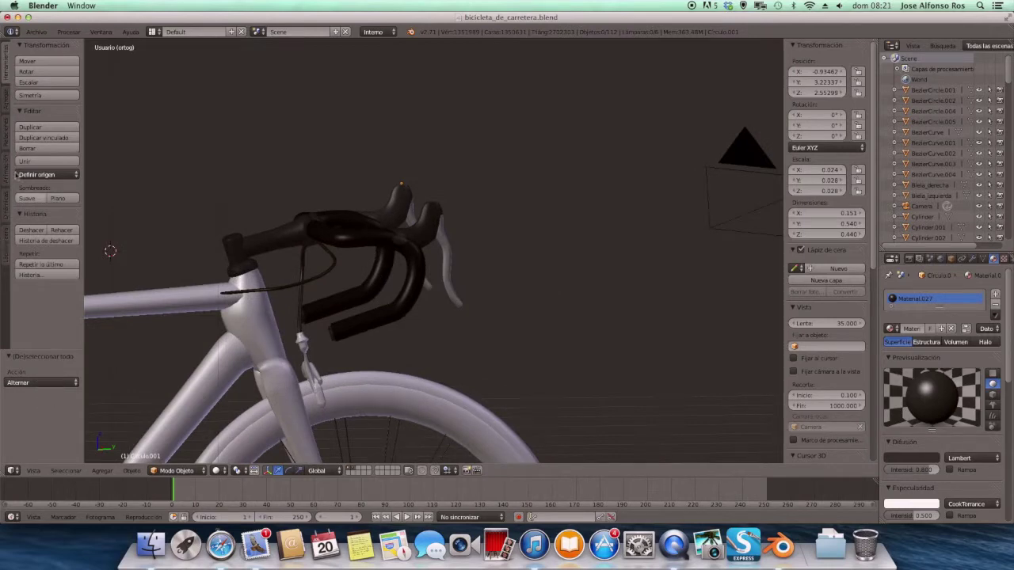
Step: Browse the Crear primitives and Agregar > Superficie NURBS types, then open the Vista menu
click(5, 101)
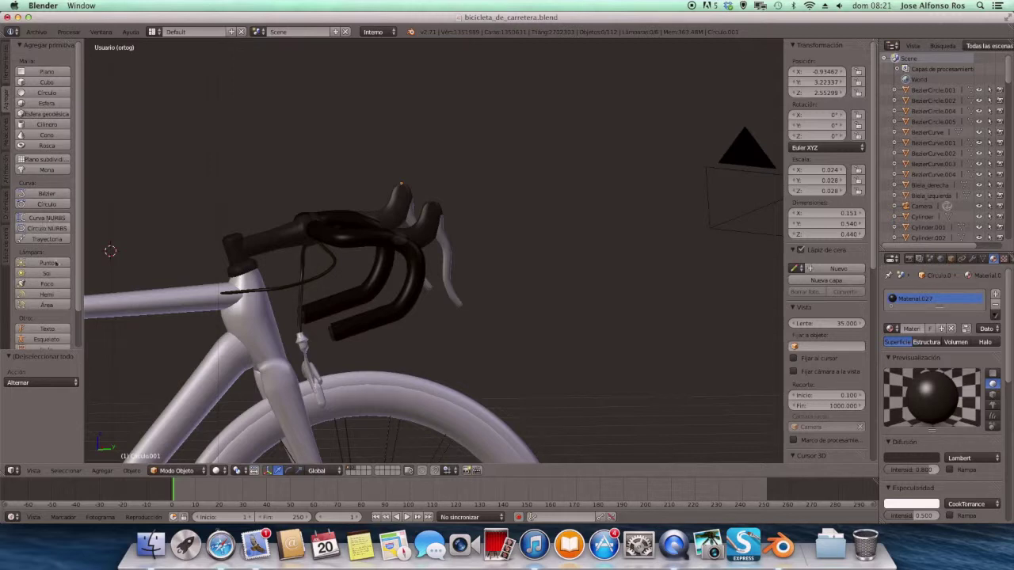
scroll(79, 289, down, 2)
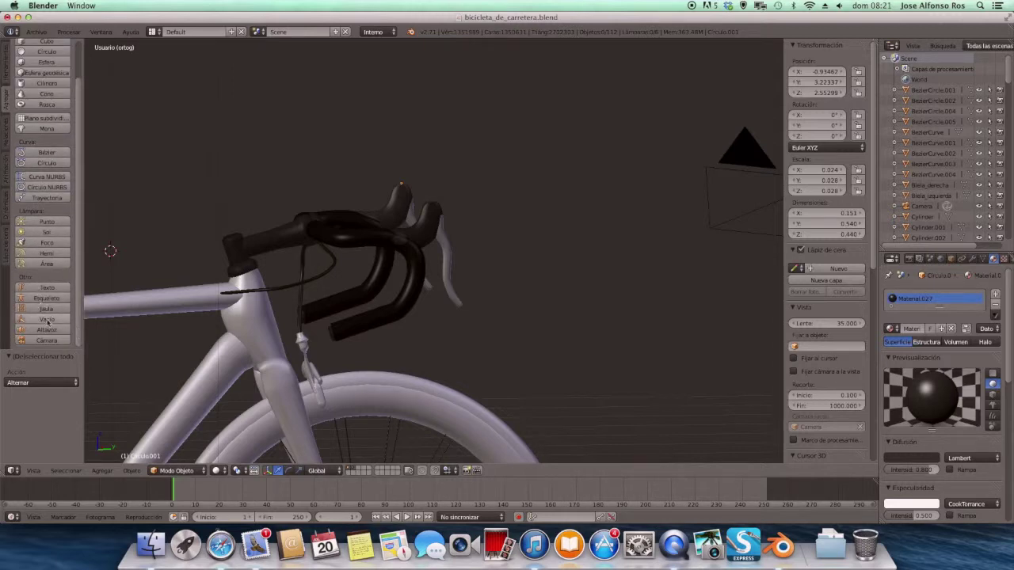
click(100, 472)
click(103, 470)
mouse_move(116, 437)
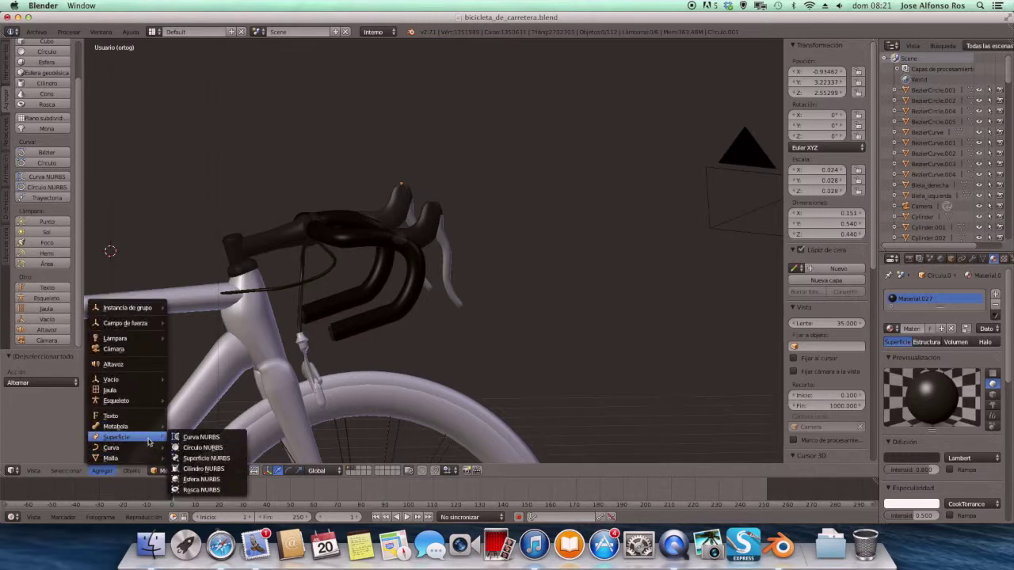
scroll(491, 298, up, 5)
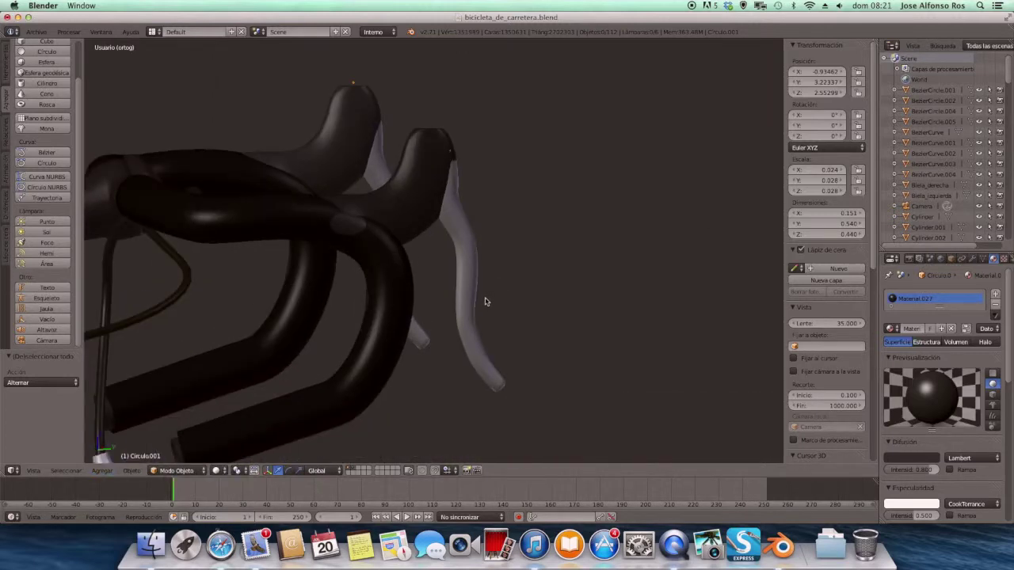
middle_drag(474, 352, 192, 364)
click(31, 470)
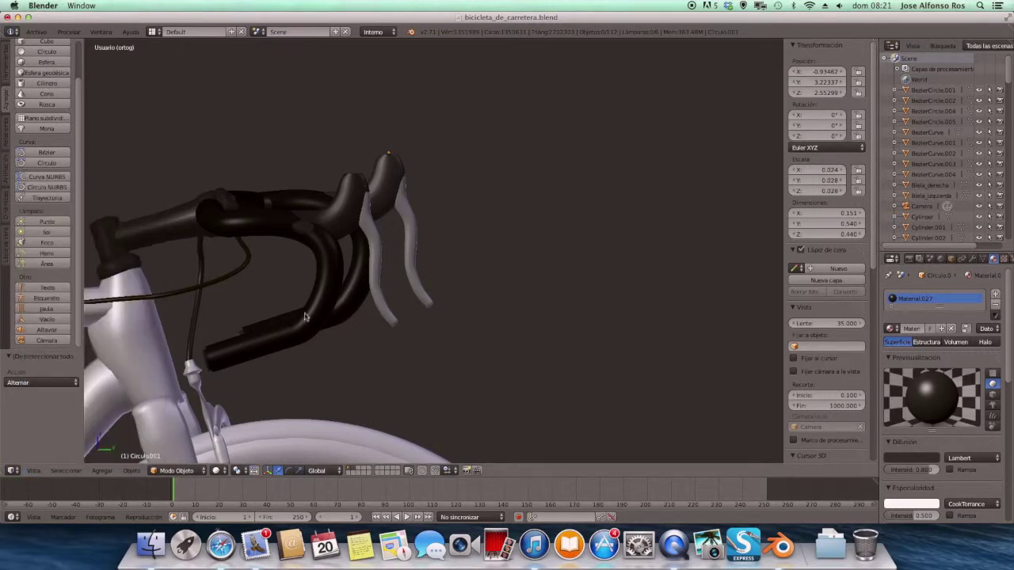
click(38, 472)
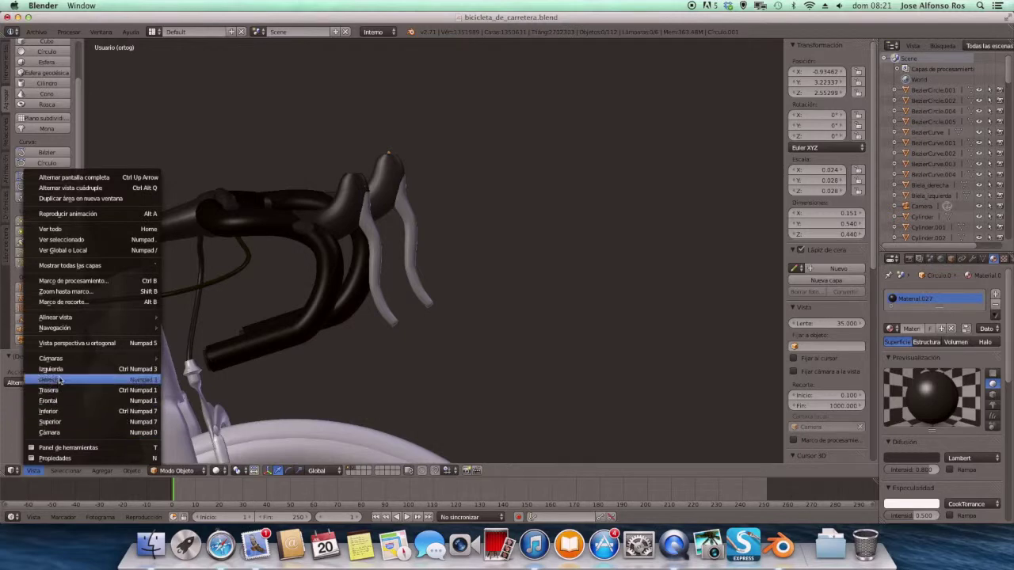
Step: Switch to the right orthographic view, show only the reference-photo layer, and open Agregar > Superficie
click(69, 379)
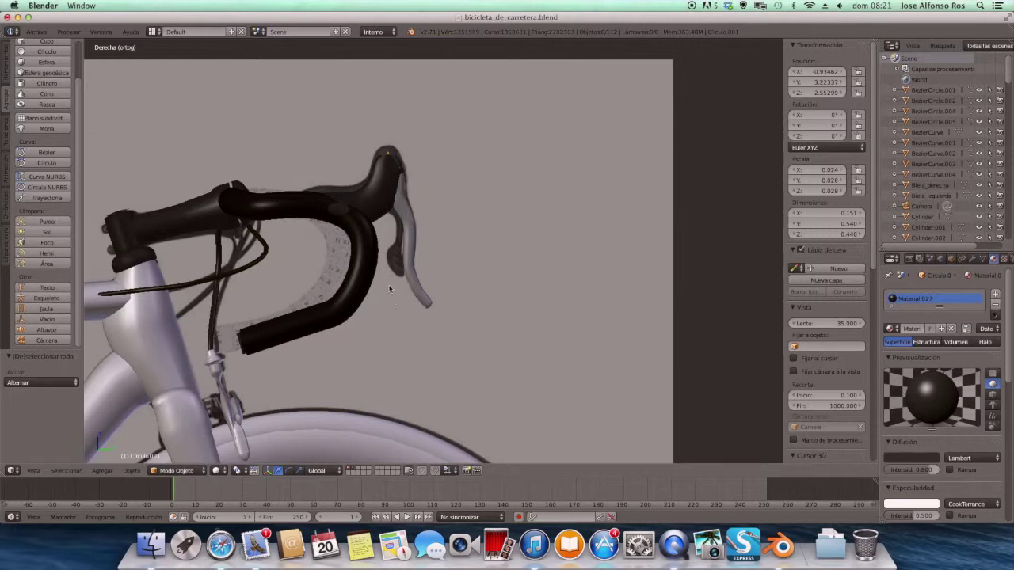
click(369, 467)
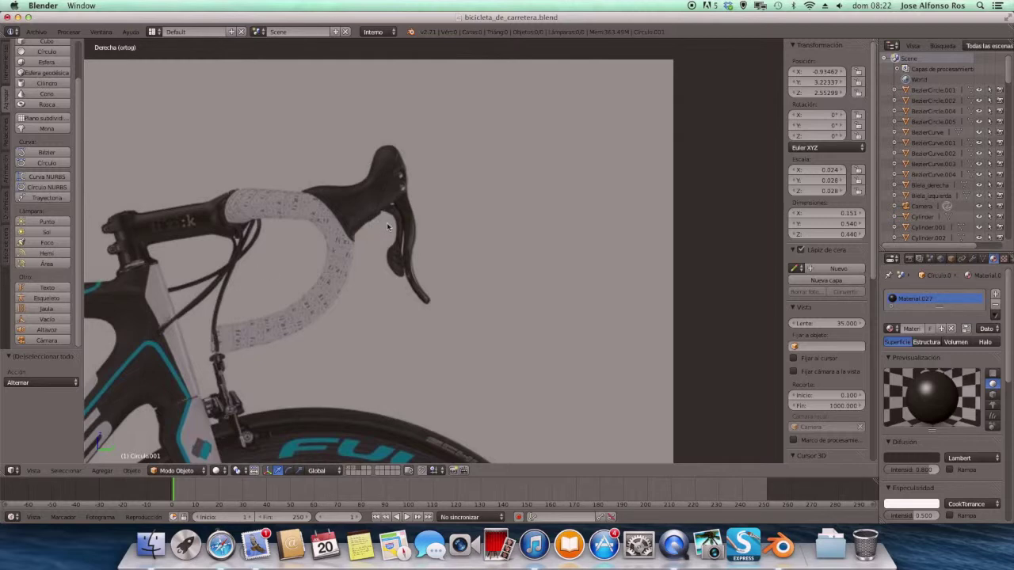
click(102, 471)
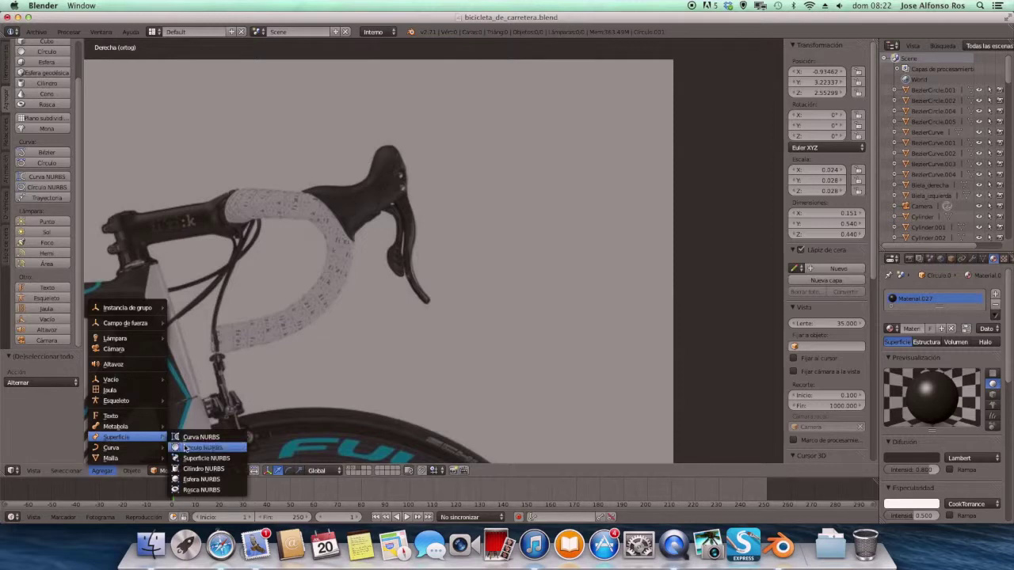
Step: Add a NURBS surface circle, slide it forward along Y onto the brake lever and zoom in
click(192, 450)
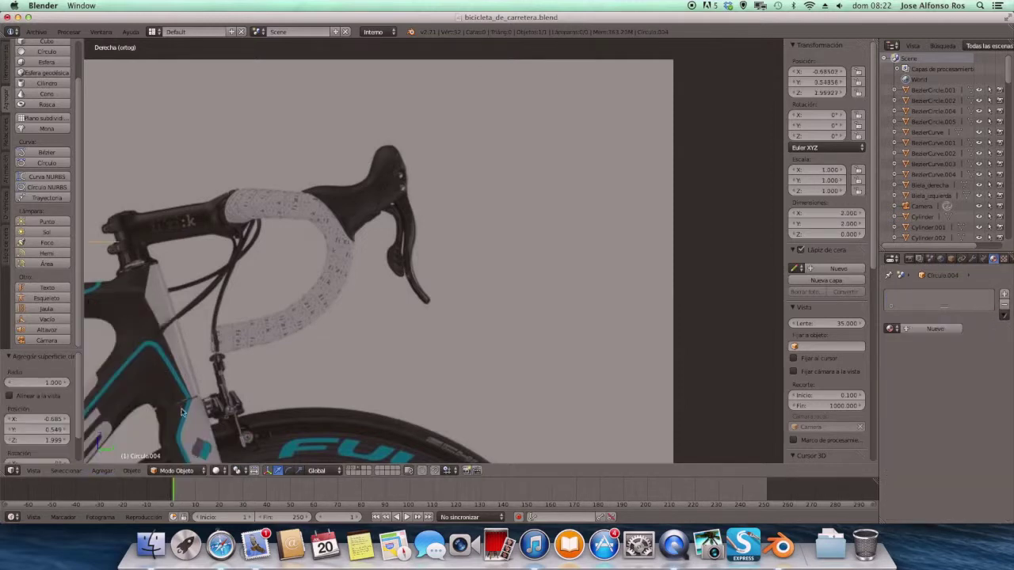
scroll(236, 262, down, 2)
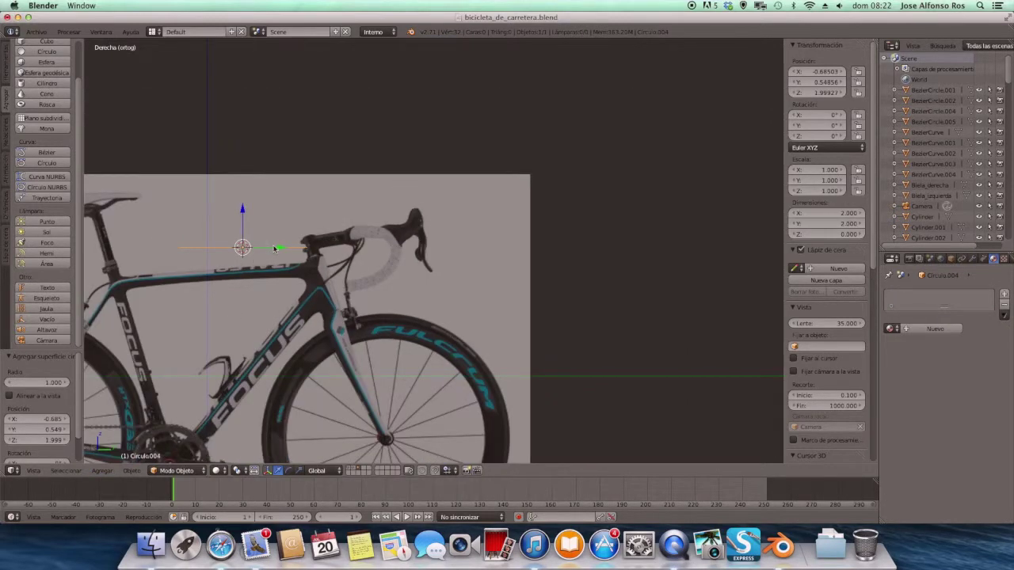
drag(275, 249, 413, 248)
scroll(409, 246, up, 3)
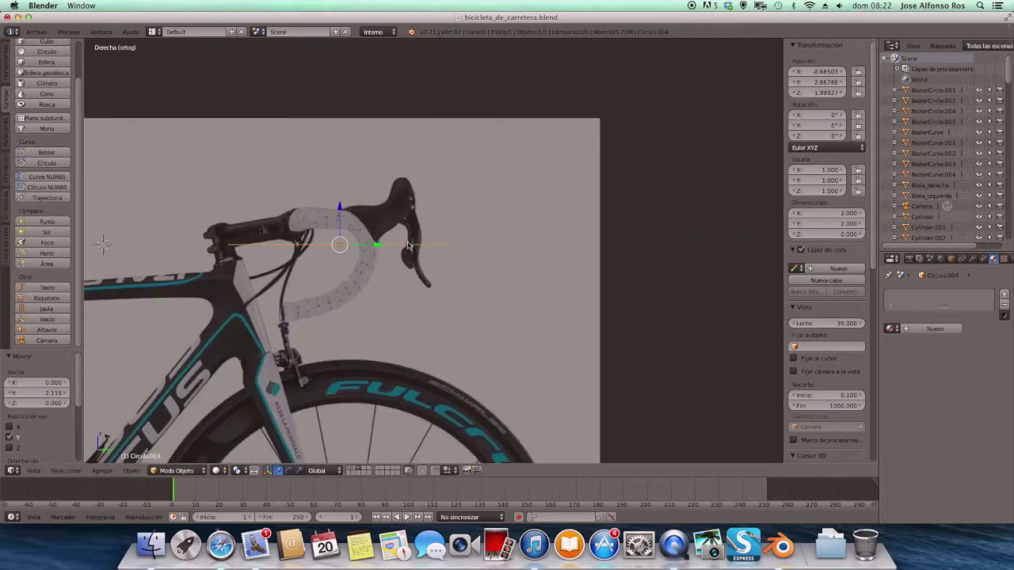
click(452, 247)
scroll(453, 246, up, 4)
scroll(437, 244, up, 2)
scroll(431, 246, up, 3)
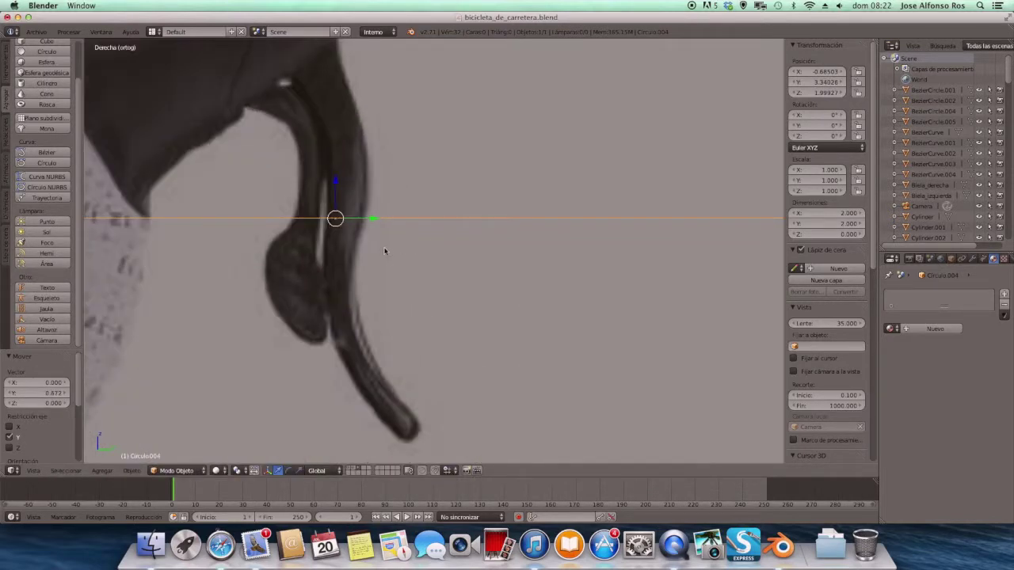
key(s)
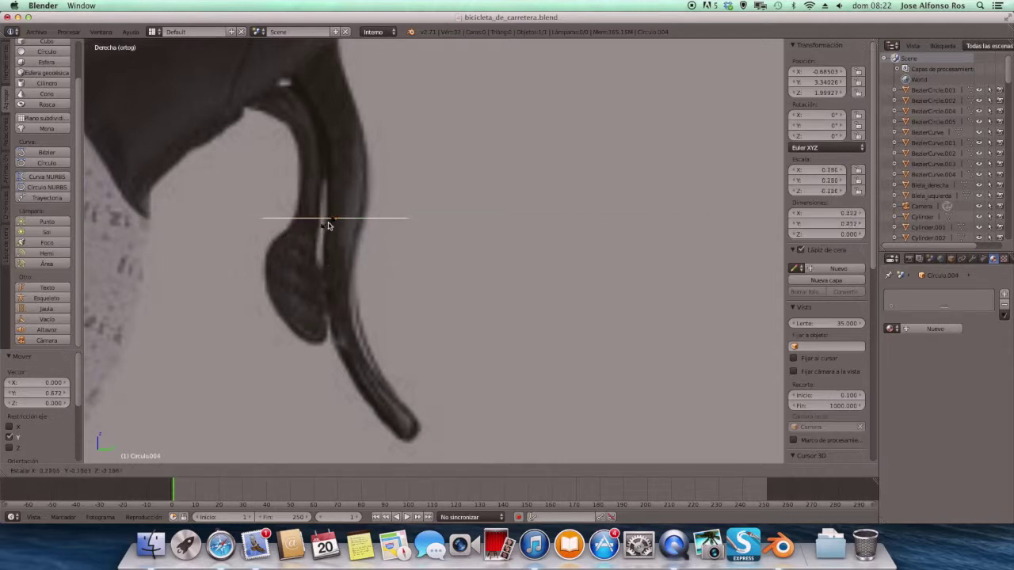
Step: Shrink the circle to about 0.042 scale and raise it toward the lever top
click(329, 221)
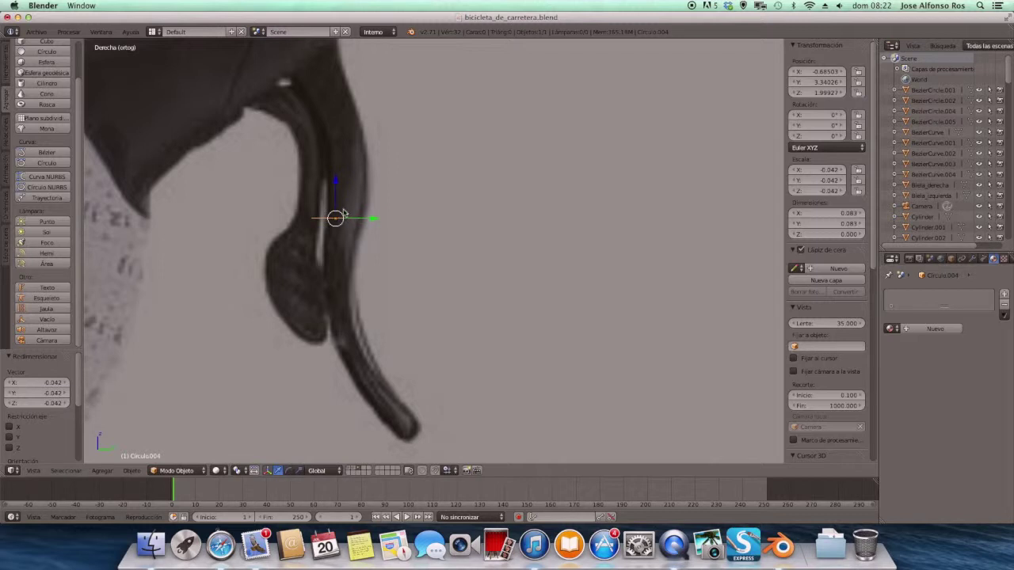
mouse_move(335, 210)
mouse_down()
mouse_move(335, 127)
mouse_move(346, 133)
mouse_up()
click(309, 132)
key(g)
key(z)
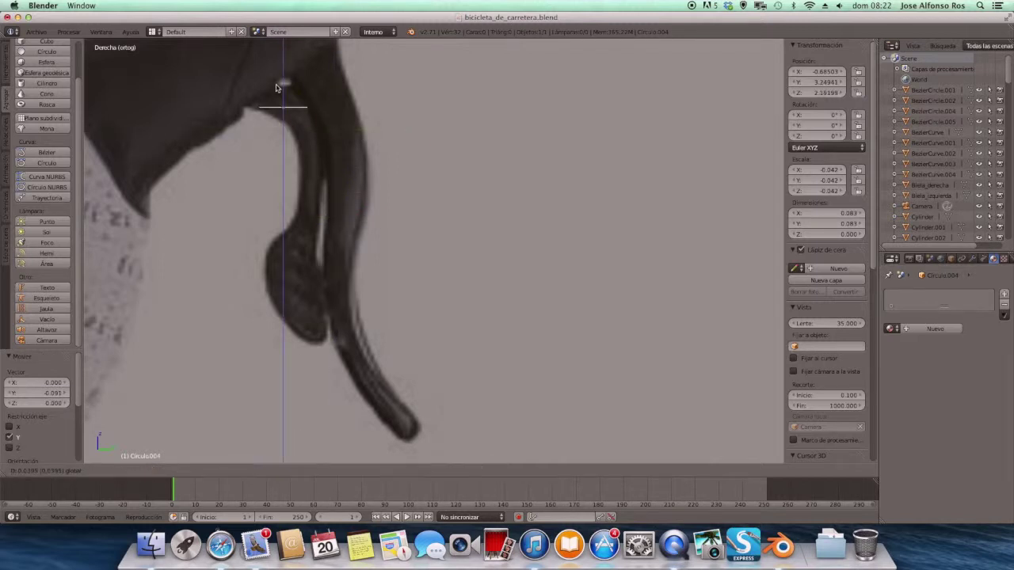
click(276, 82)
Step: Tilt the circle about 28° on X and shift it along Y
key(r)
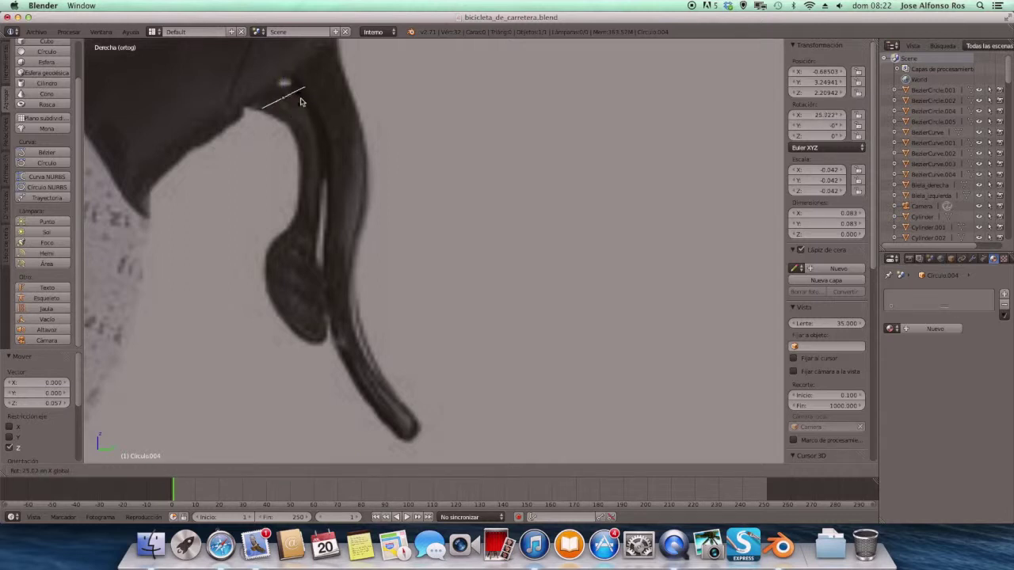
click(301, 101)
key(g)
key(y)
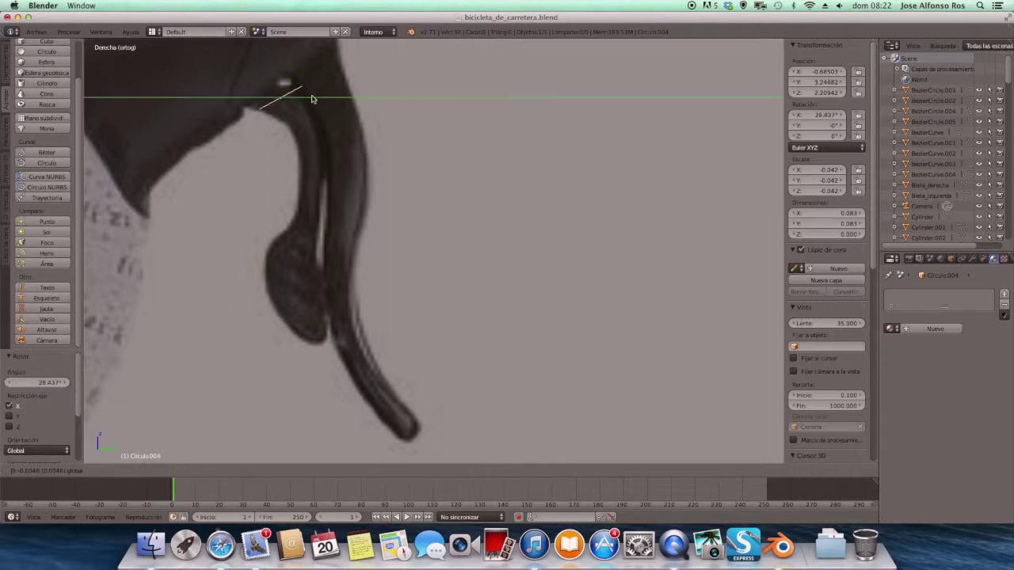
click(295, 99)
Step: Fine-tune the circle's height and front-back position to seat it on the lever top
key(g)
key(z)
click(266, 75)
key(g)
key(y)
click(257, 74)
key(g)
key(z)
click(281, 73)
key(g)
key(y)
click(290, 76)
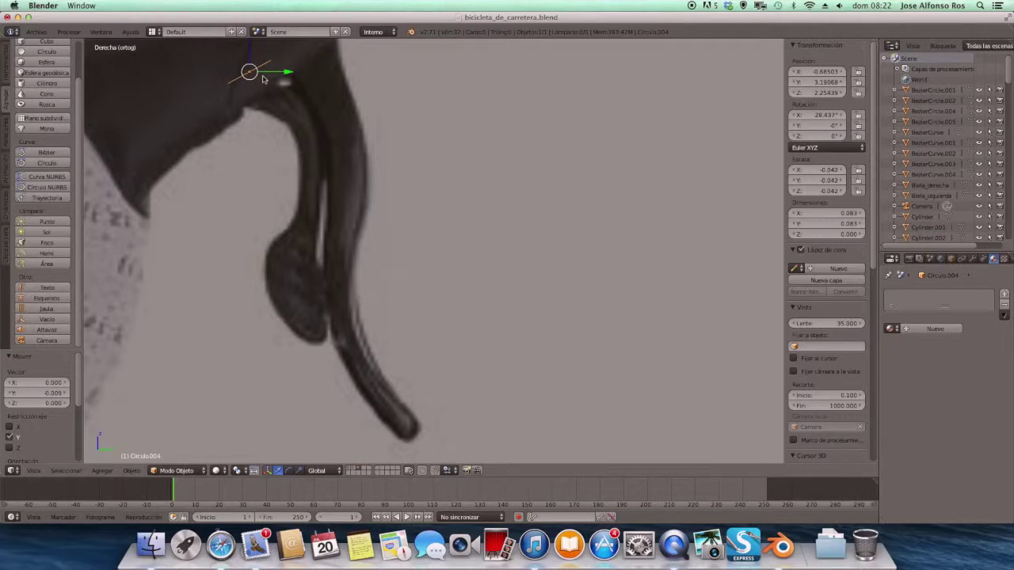
click(6, 64)
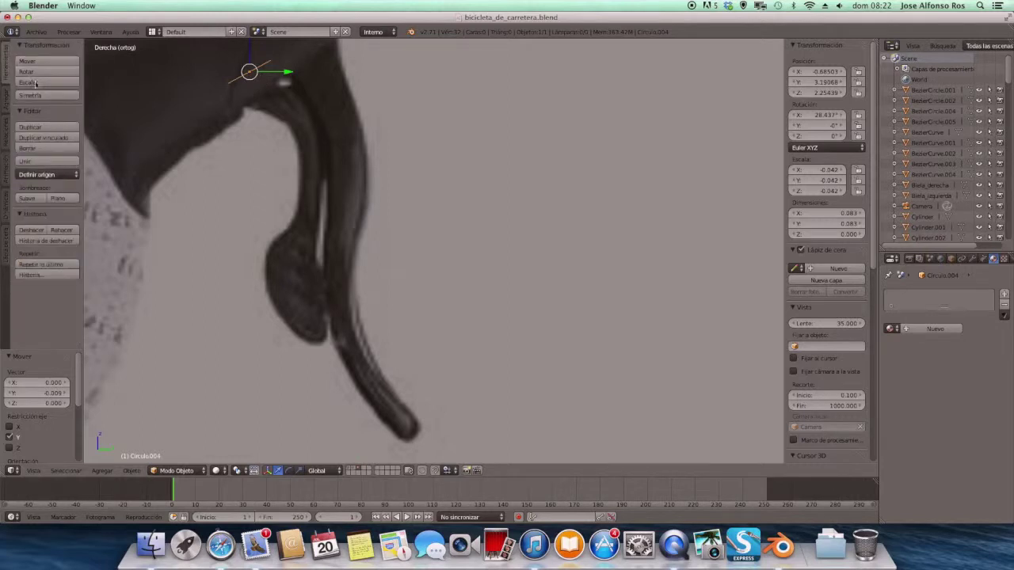
Step: Duplicate the circle slightly lower on the lever, shrink it and nudge it along Y
click(49, 129)
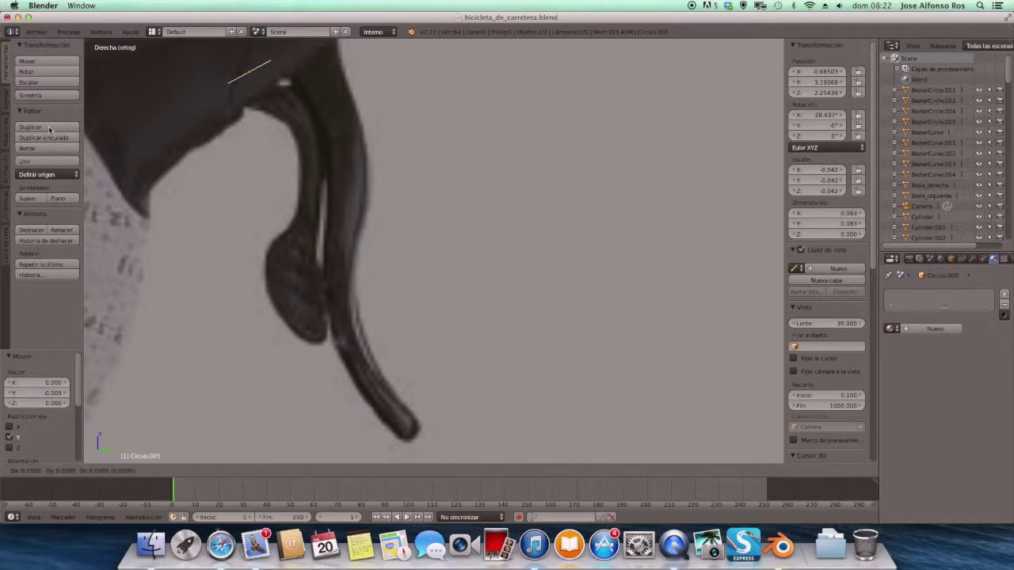
key(z)
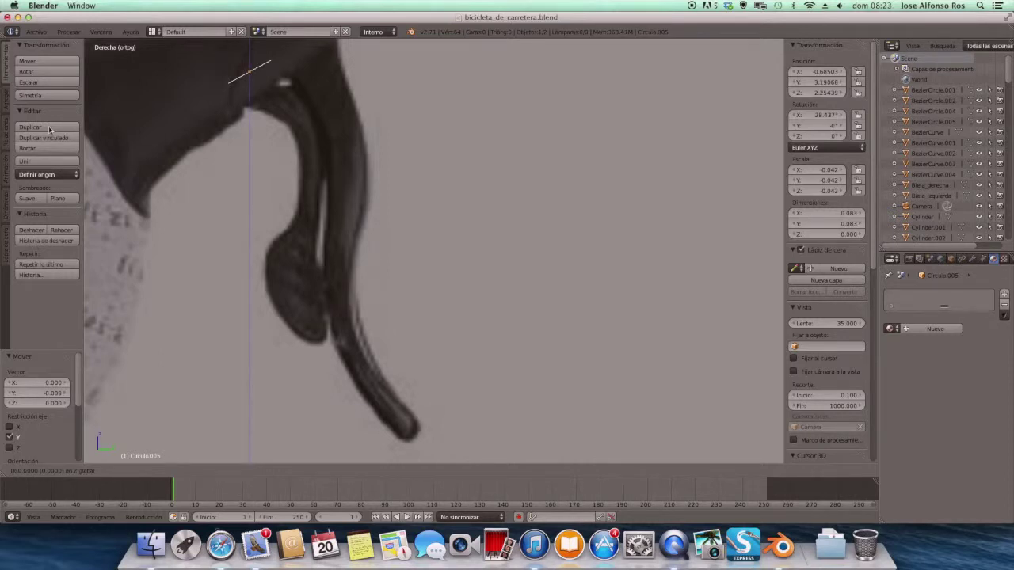
click(57, 155)
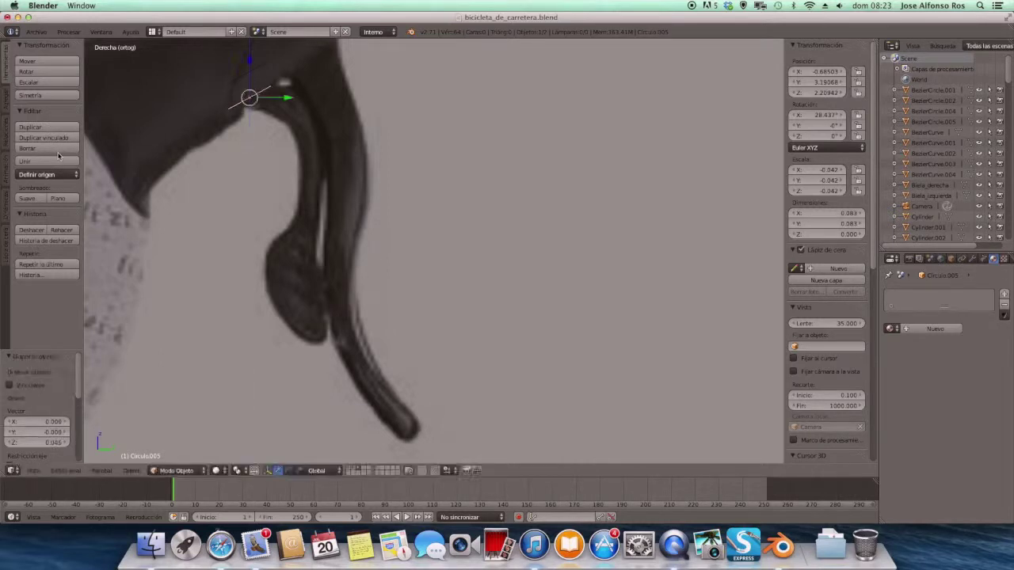
key(g)
key(y)
click(309, 100)
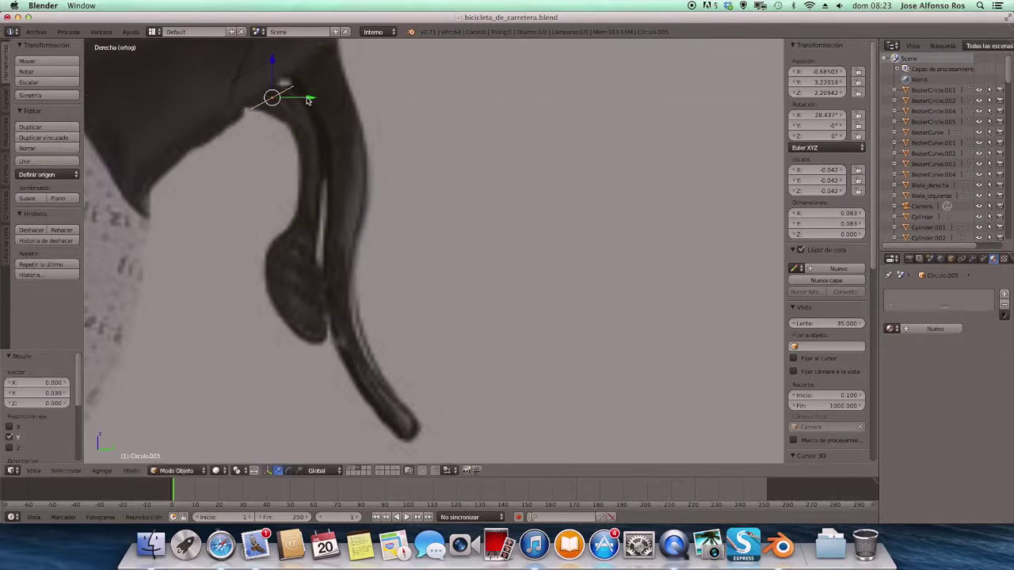
key(s)
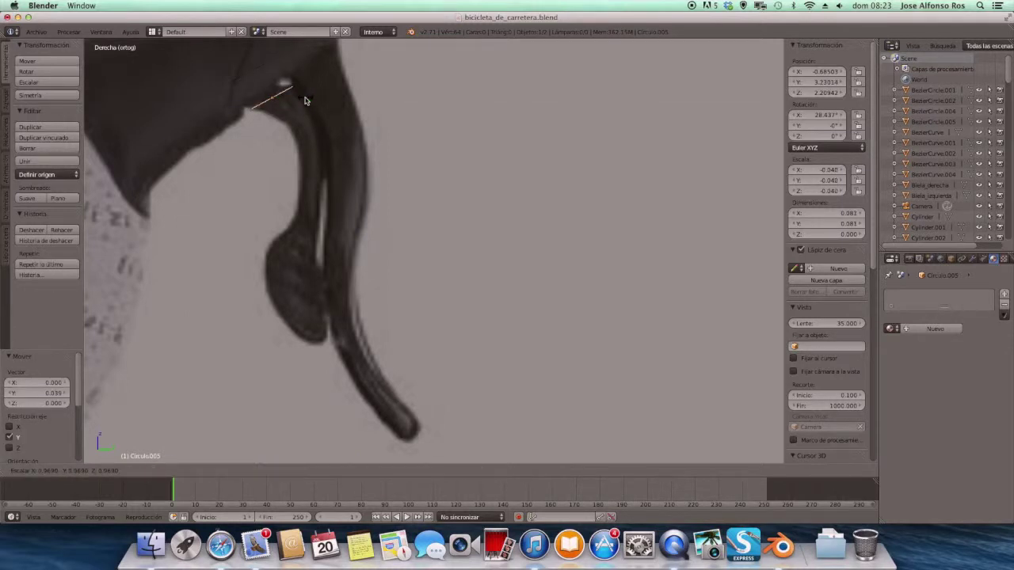
click(302, 100)
key(g)
key(y)
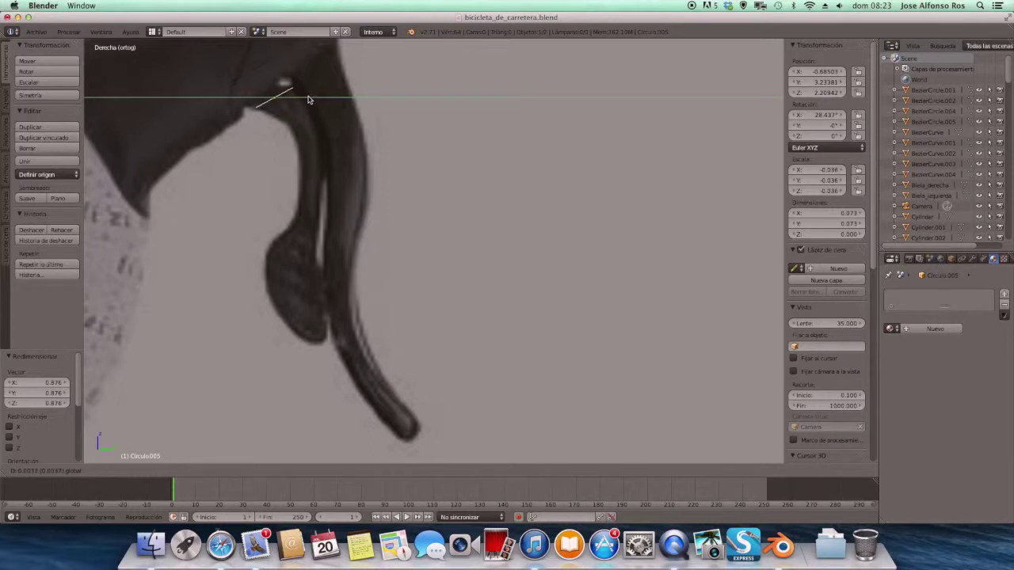
click(307, 99)
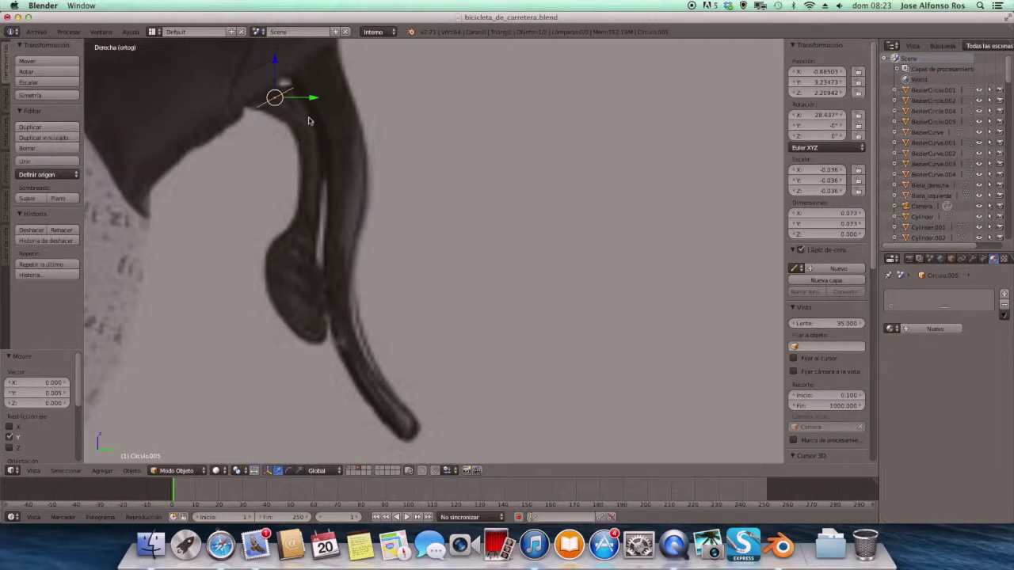
Step: Make a third circle copy further down, shrink it and tilt it about 13° on X
key(shift+d)
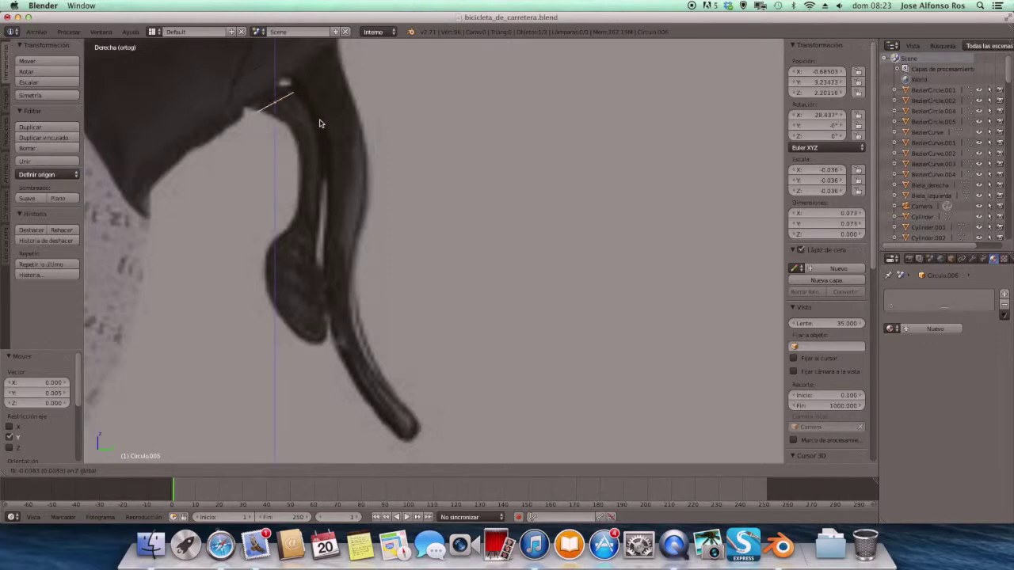
click(312, 137)
drag(313, 124, 336, 127)
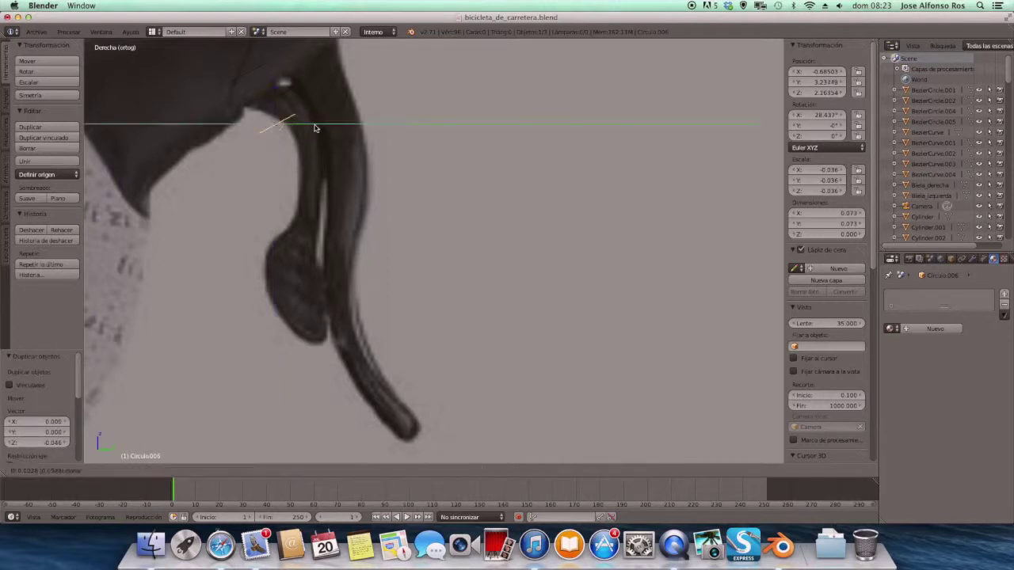
key(s)
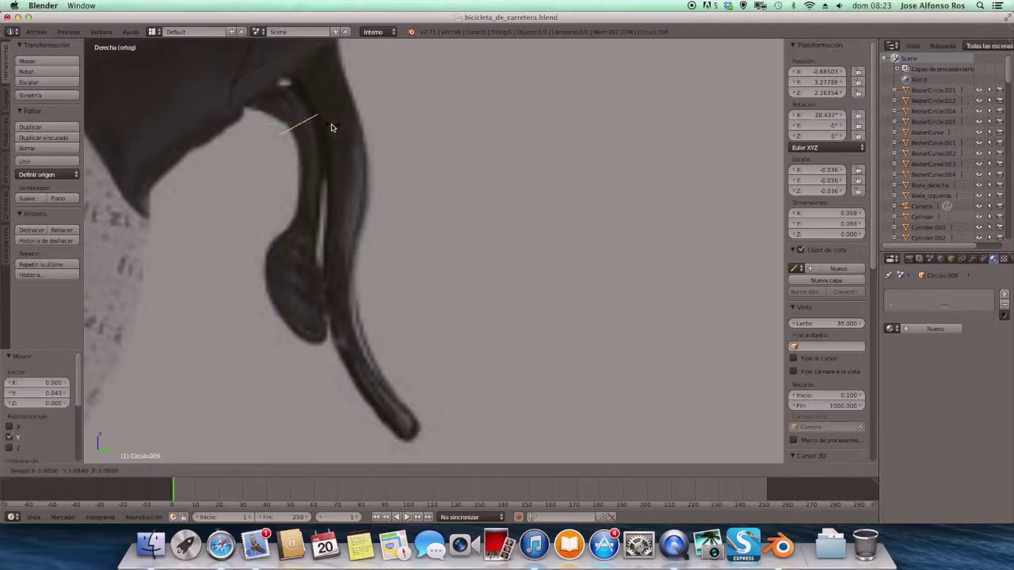
click(323, 131)
drag(335, 125, 337, 126)
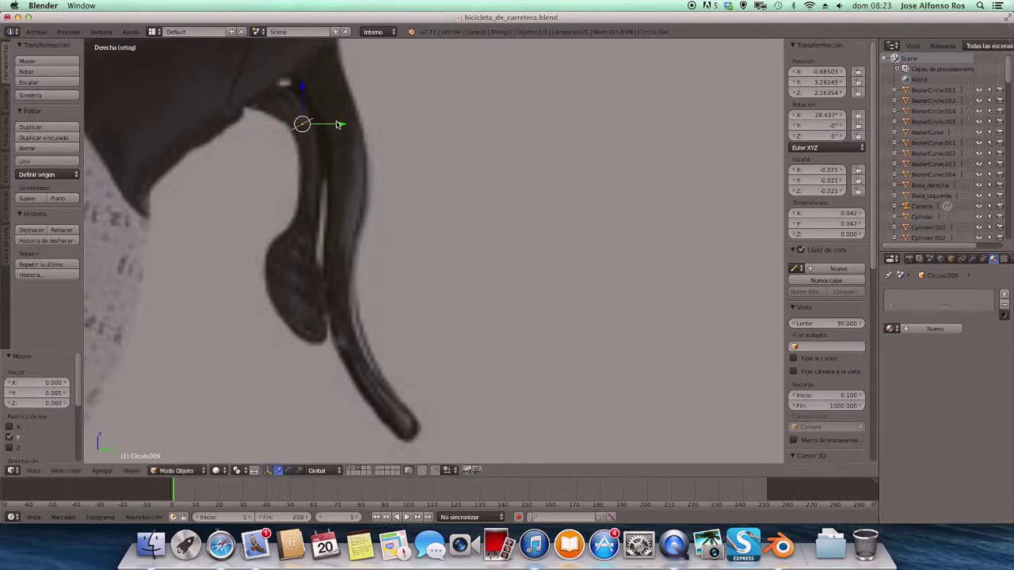
key(r)
key(x)
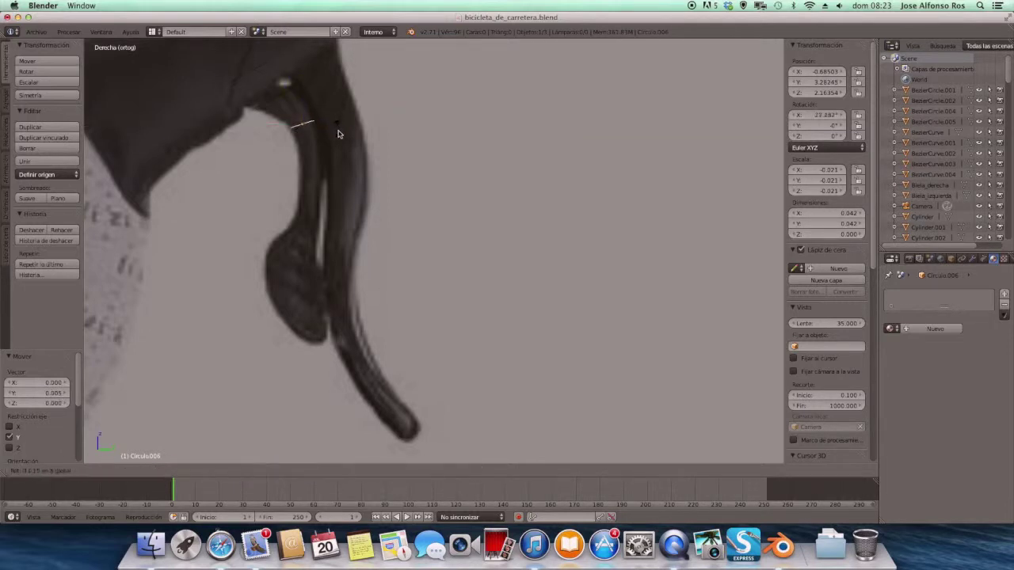
click(329, 127)
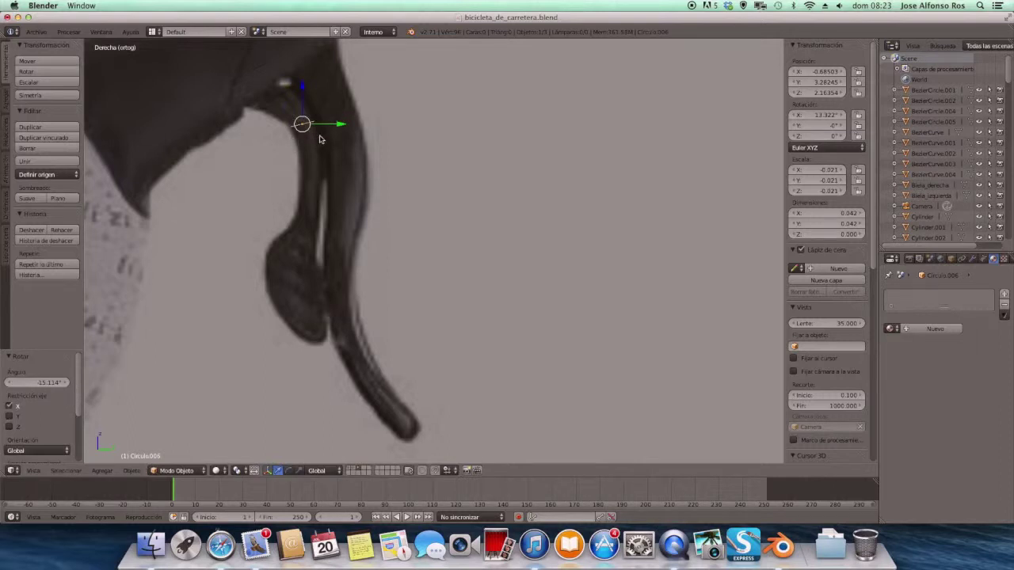
Step: Add a fourth circle copy lower on the lever, nudge it along Y and tilt it on X
key(shift+d)
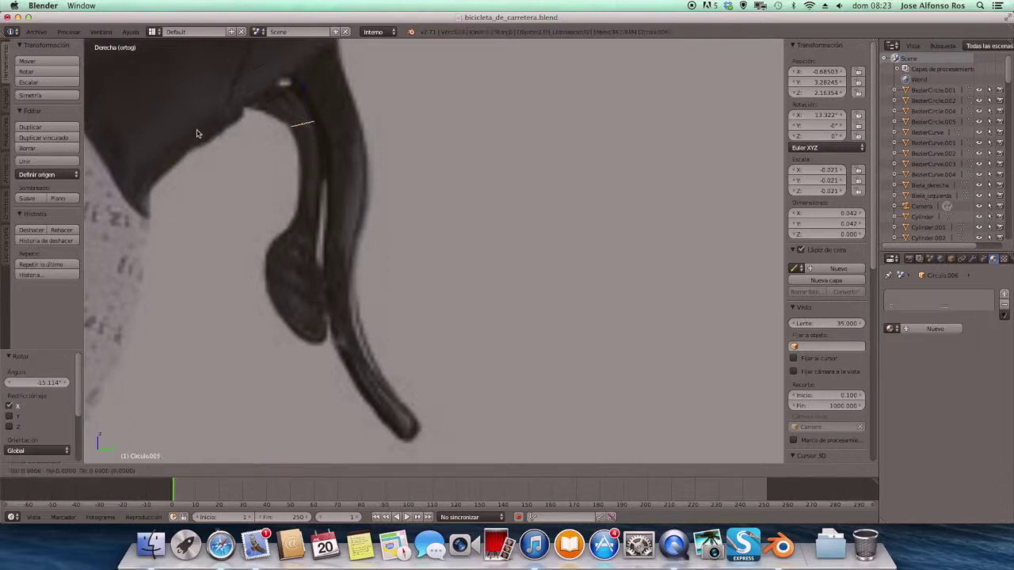
key(z)
click(209, 162)
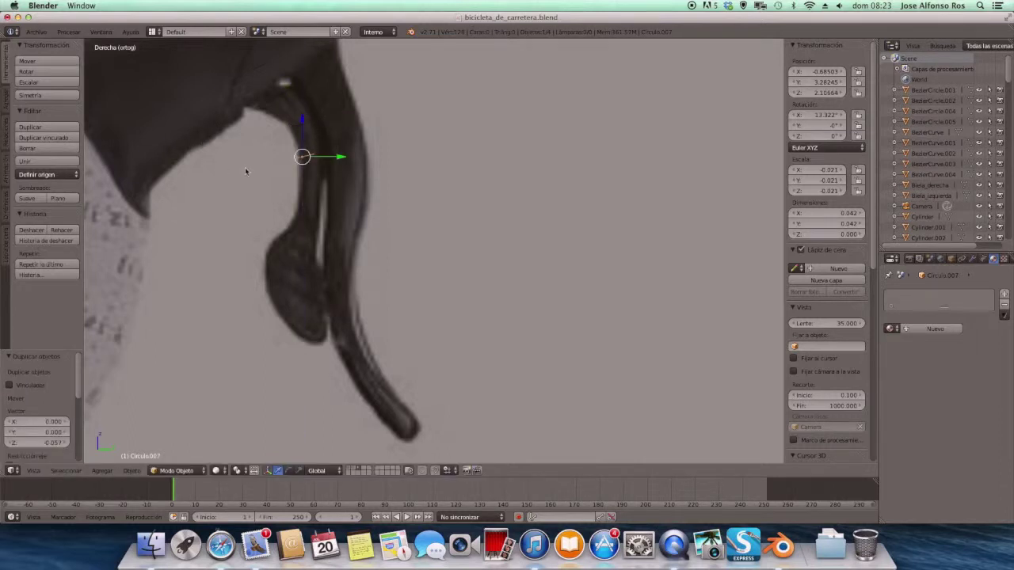
key(g)
key(y)
click(333, 157)
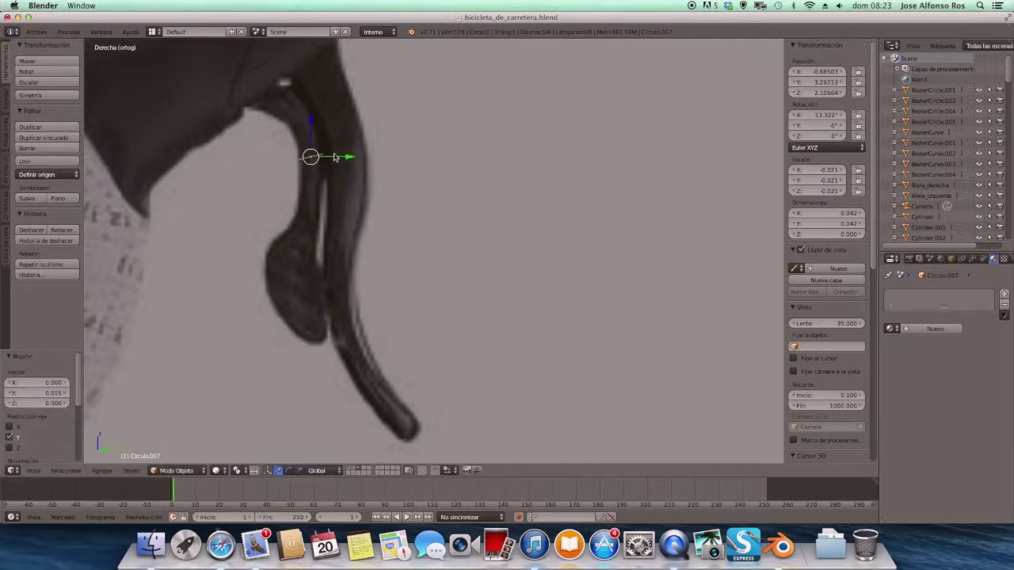
key(r)
key(x)
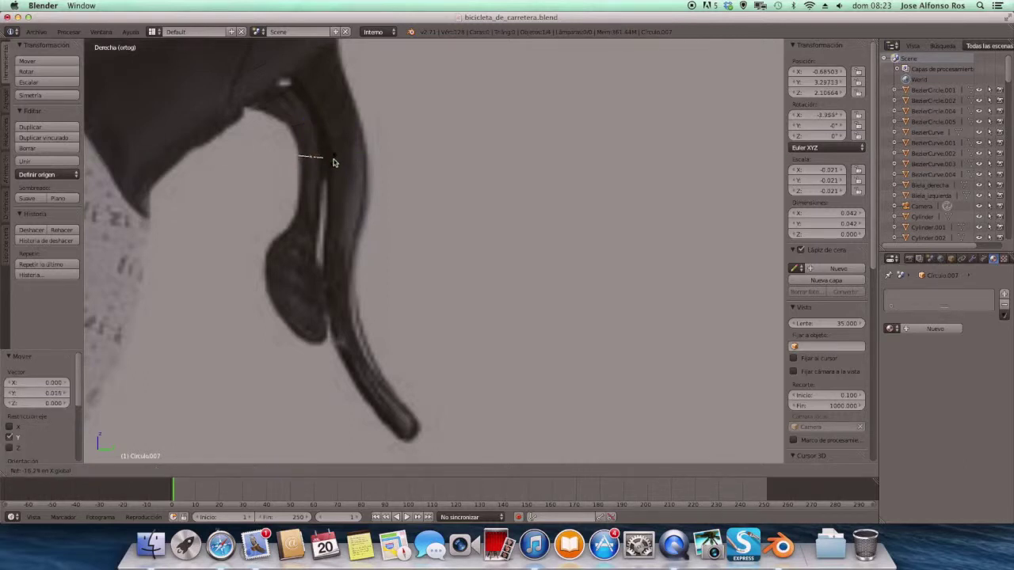
click(333, 160)
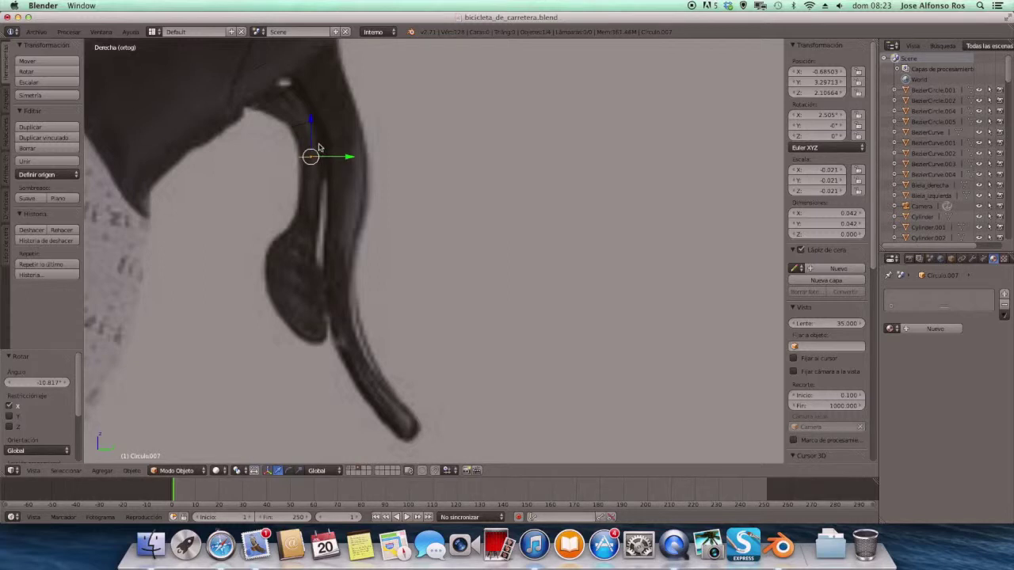
key(shift+d)
key(z)
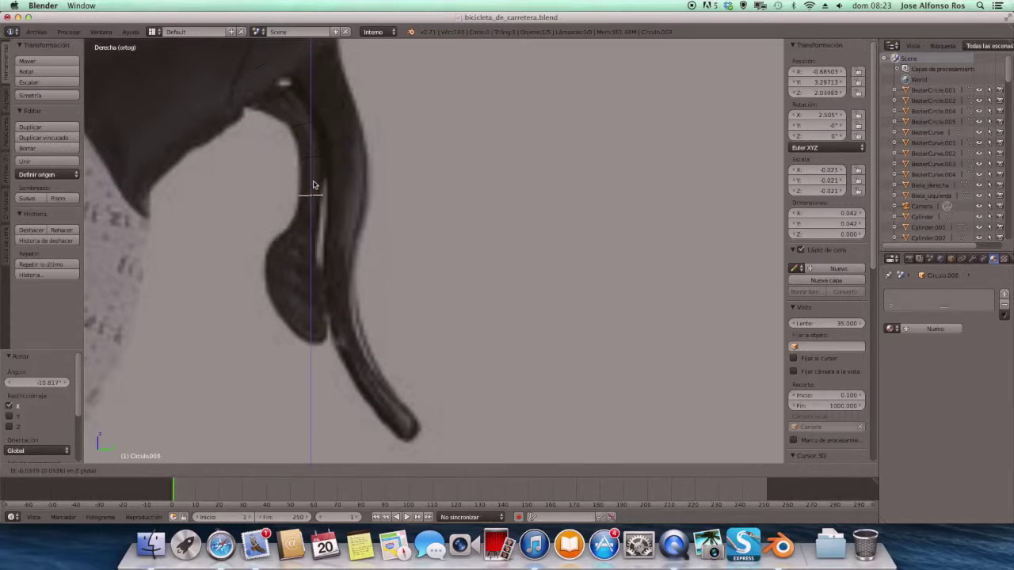
Step: Lower the fifth circle copy, tilt it on X and shift it slightly along Y
click(314, 192)
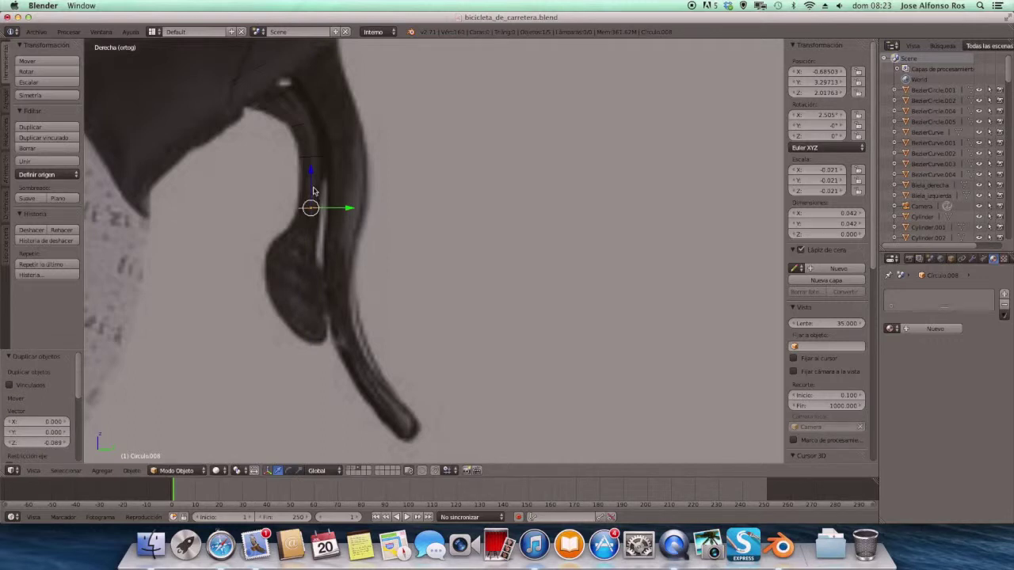
key(r)
key(x)
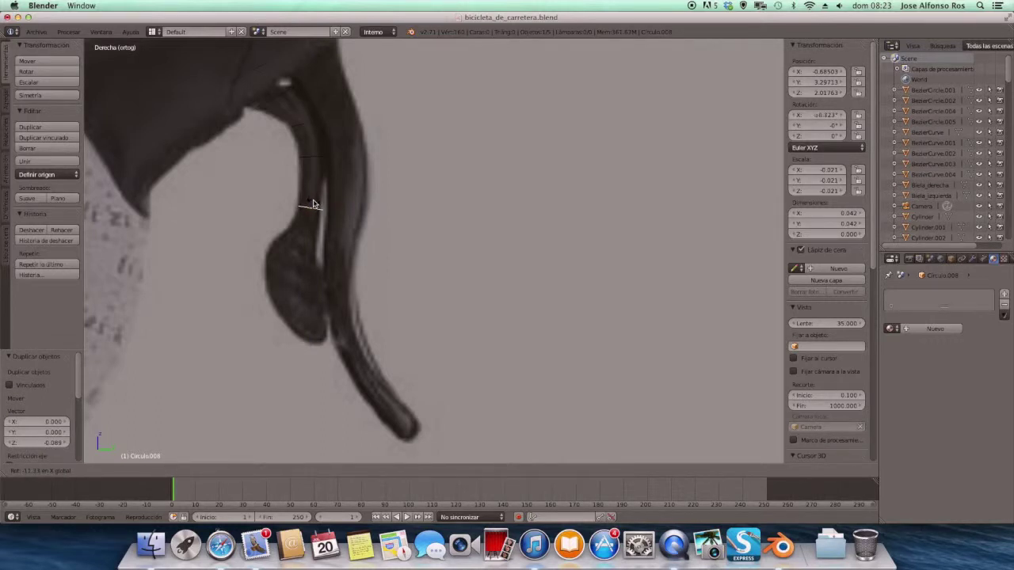
click(314, 206)
drag(335, 210, 330, 207)
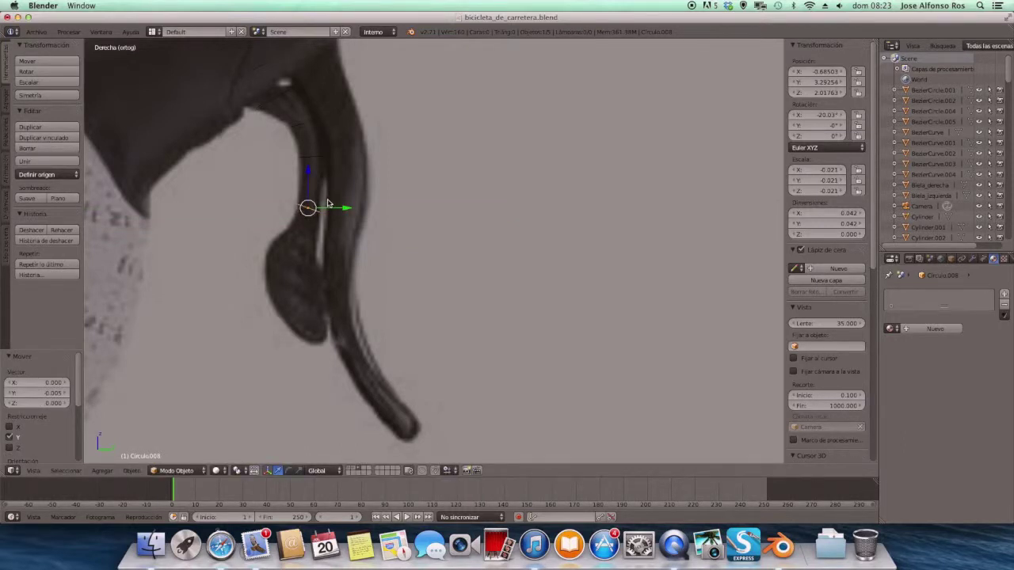
Step: Add another circle copy lower on the lever, shift it along Y and enlarge it
key(shift+d)
key(z)
click(330, 230)
drag(341, 238, 335, 236)
click(335, 236)
key(s)
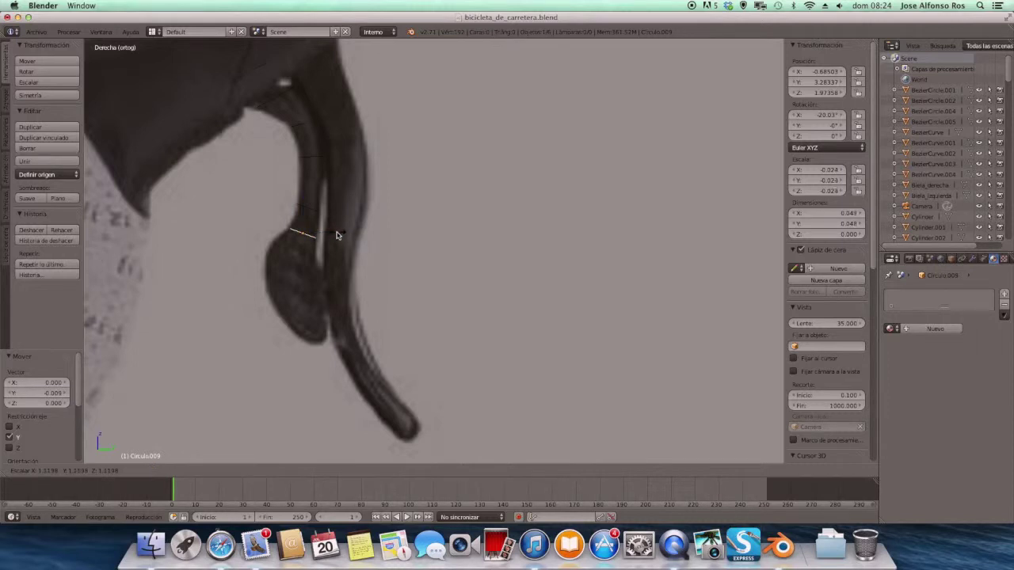
click(339, 234)
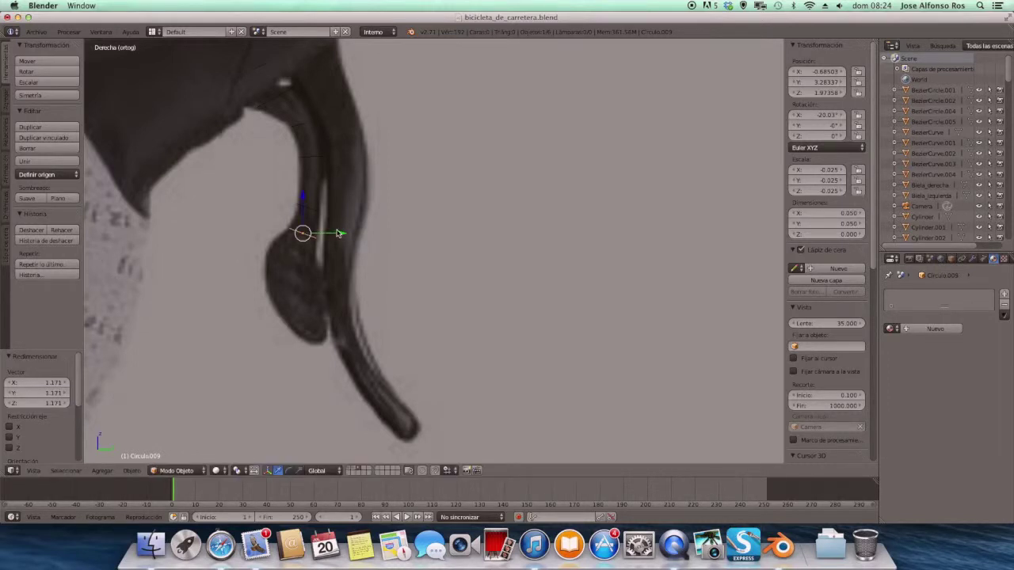
Step: Duplicate a circle further down, tilt it 11.78° on X and enlarge it
key(shift+d)
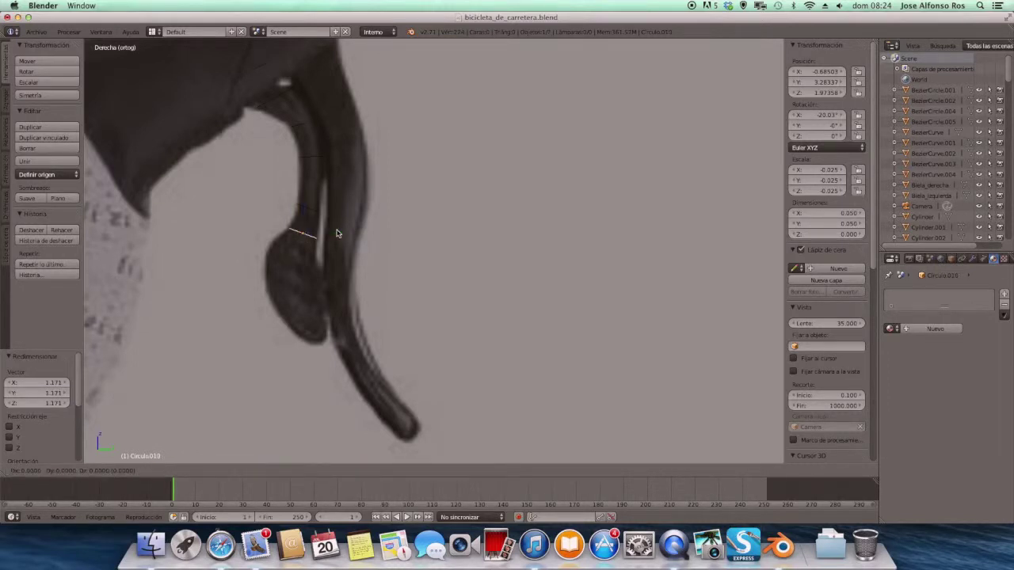
key(z)
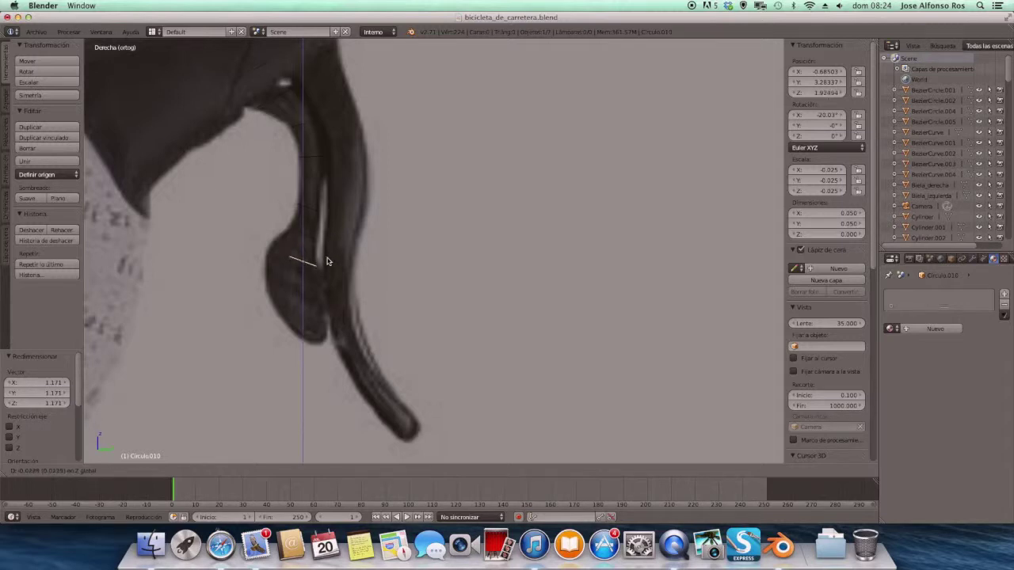
click(325, 262)
key(r)
key(x)
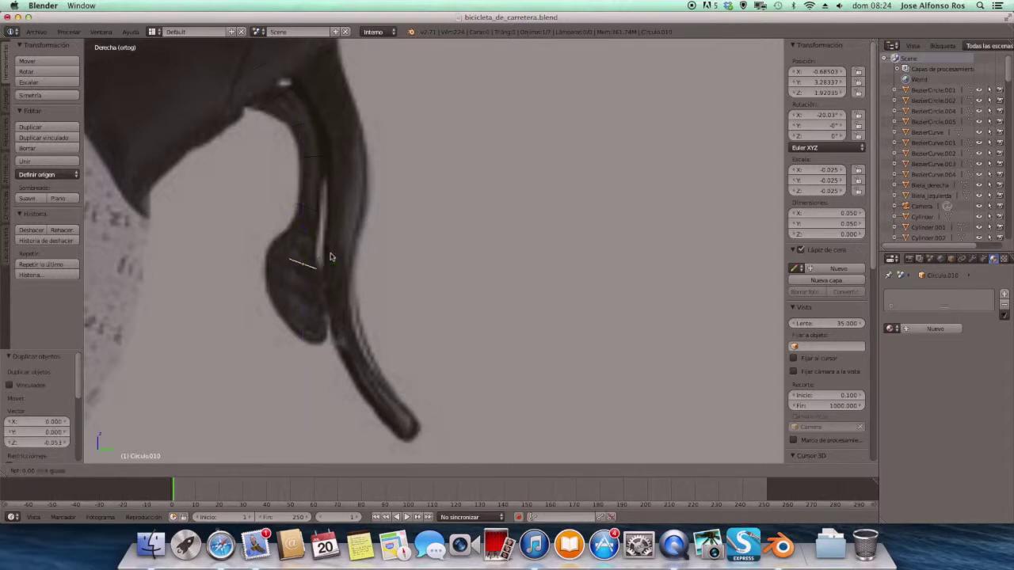
click(331, 250)
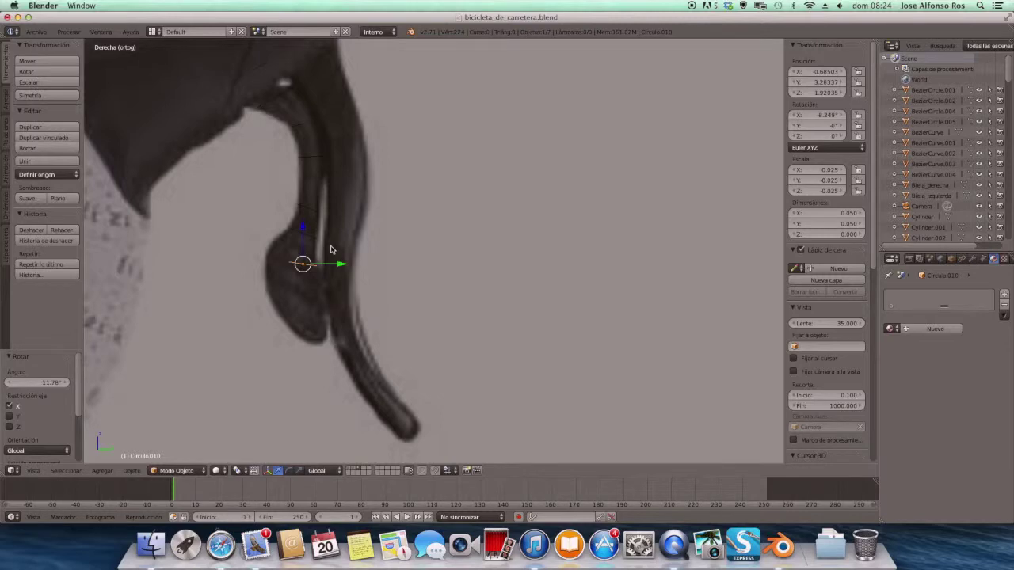
key(s)
click(352, 248)
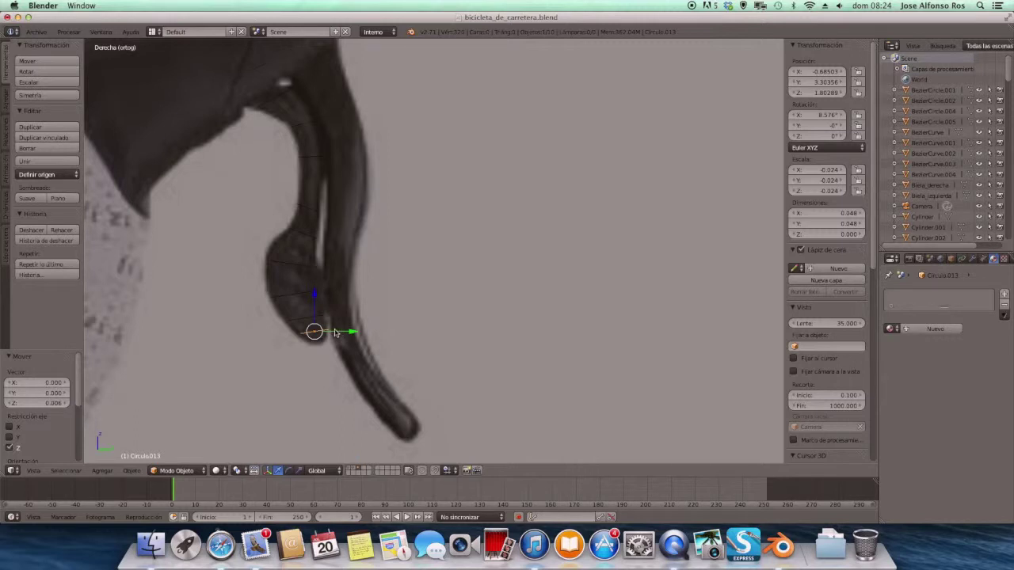
Step: Copy Circulo.013 to the lever tip as Circulo.014, shrink it to 0.011 and nudge it along Y
key(shift+d)
key(z)
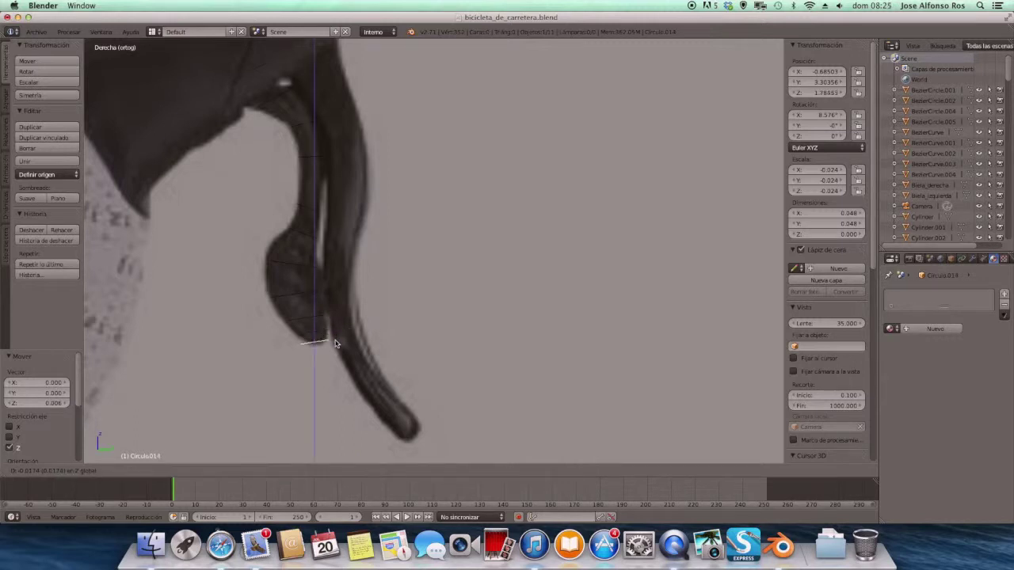
click(335, 343)
key(s)
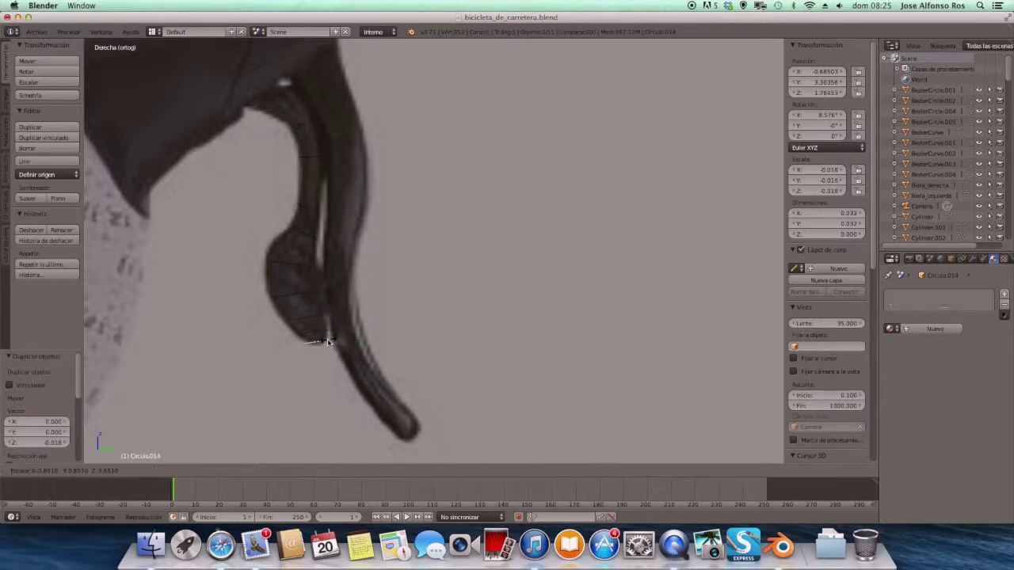
click(324, 340)
key(g)
key(y)
click(334, 344)
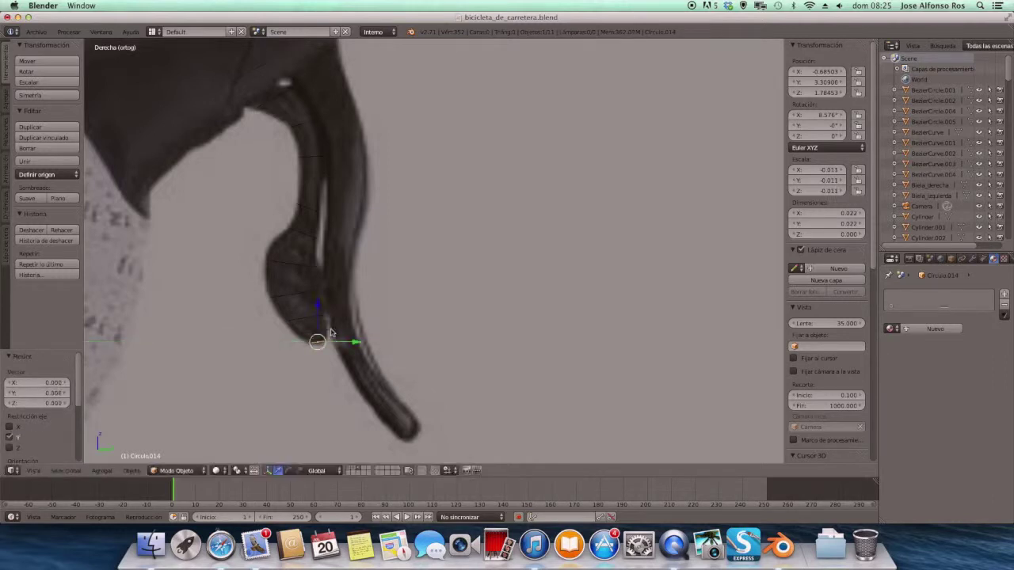
scroll(281, 276, down, 3)
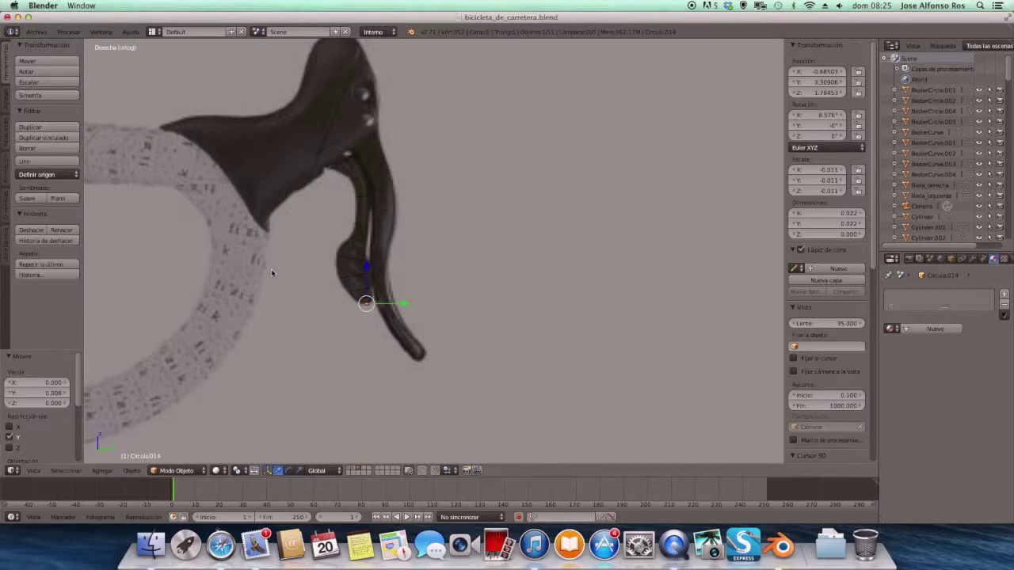
Step: Box-select all the brake lever's circle cross-sections and scale them along X only
key(a)
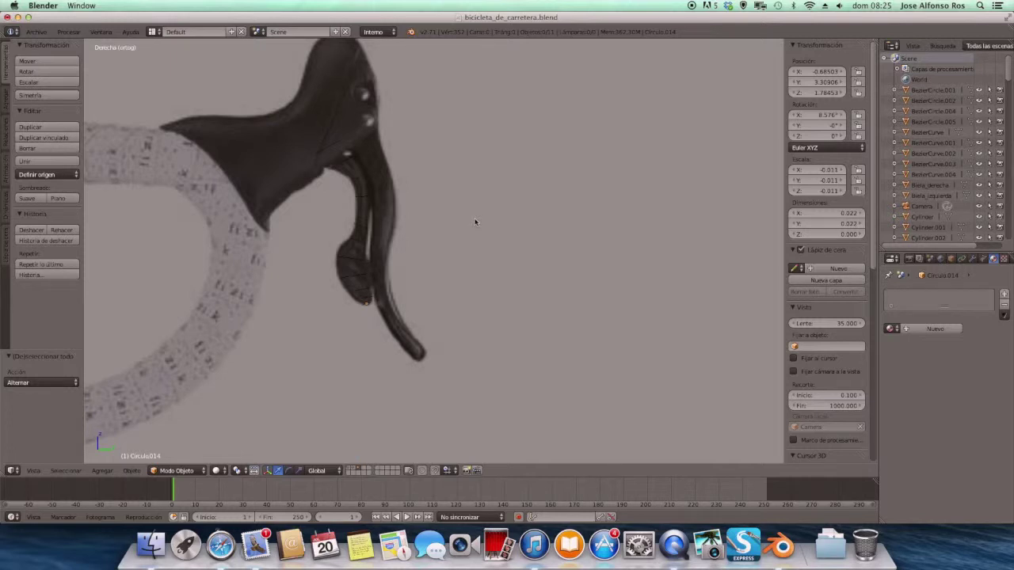
mouse_move(465, 208)
middle_down()
mouse_move(455, 237)
mouse_move(378, 289)
mouse_move(342, 204)
middle_up()
key(b)
drag(291, 111, 400, 297)
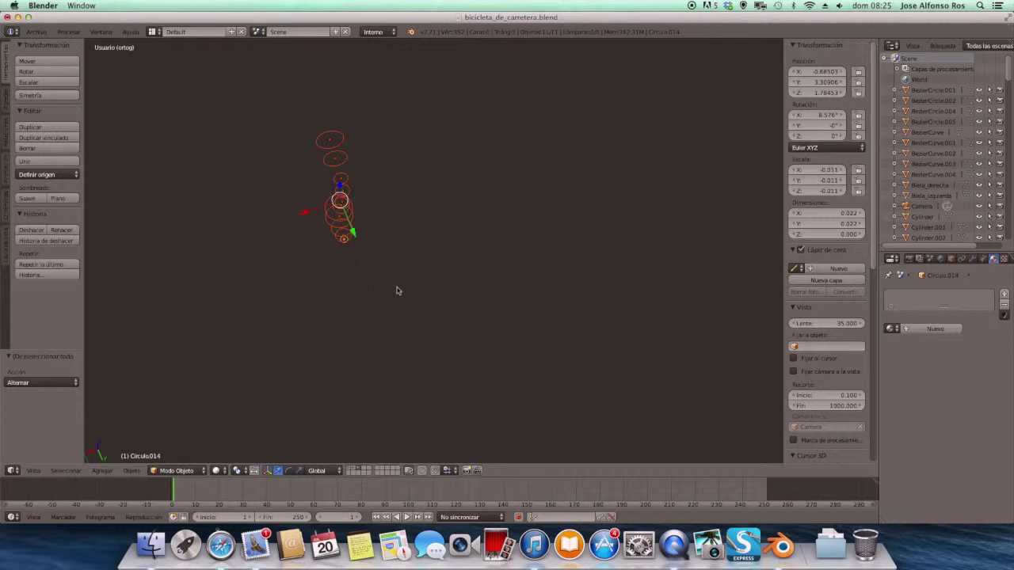
key(s)
key(x)
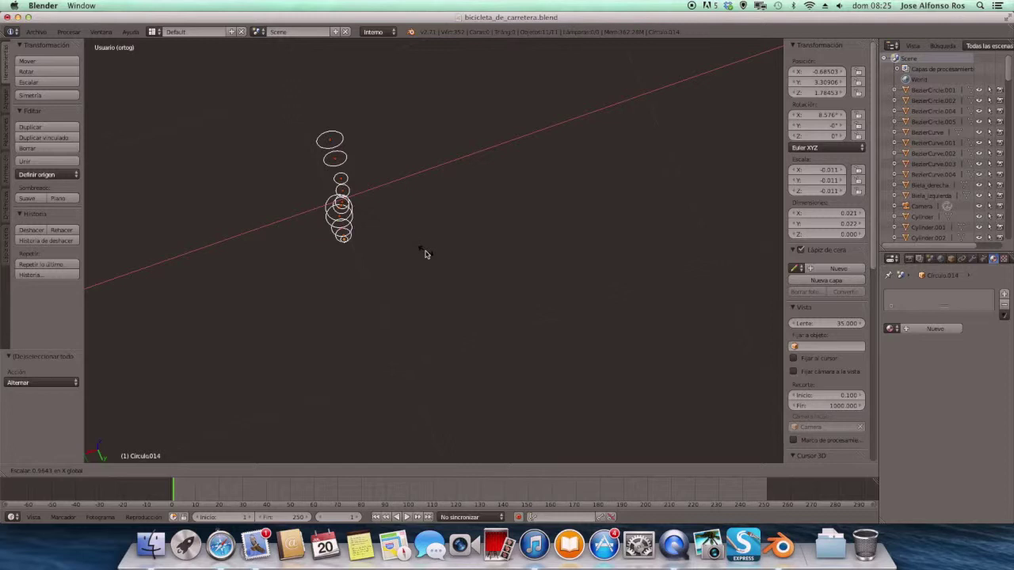
Step: Confirm flattening the circles to 0.399 along X and orbit to see them edge-on
click(353, 242)
mouse_move(401, 235)
middle_down()
mouse_move(414, 238)
mouse_move(460, 192)
middle_up()
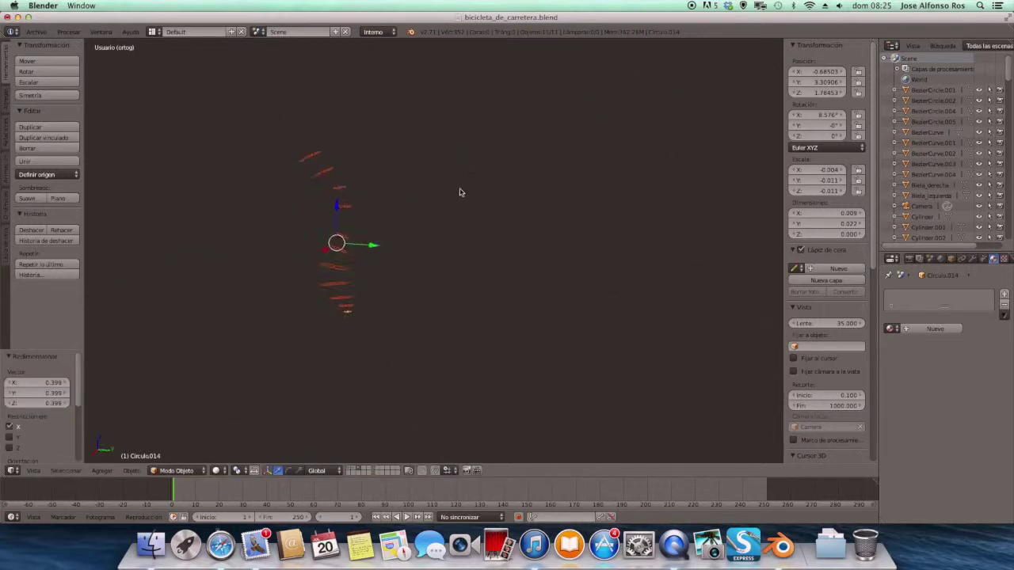
mouse_move(389, 285)
middle_down()
mouse_move(425, 277)
mouse_move(491, 294)
mouse_move(408, 316)
middle_up()
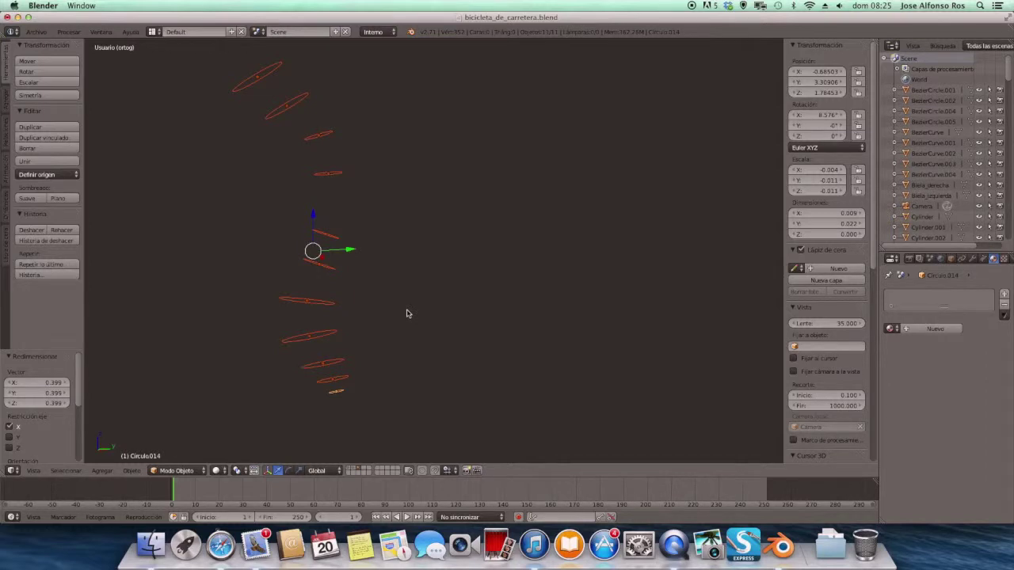
middle_drag(407, 303, 357, 315)
Step: Box-select the lowest circles near the tip and return to the Right view over the reference photo
key(a)
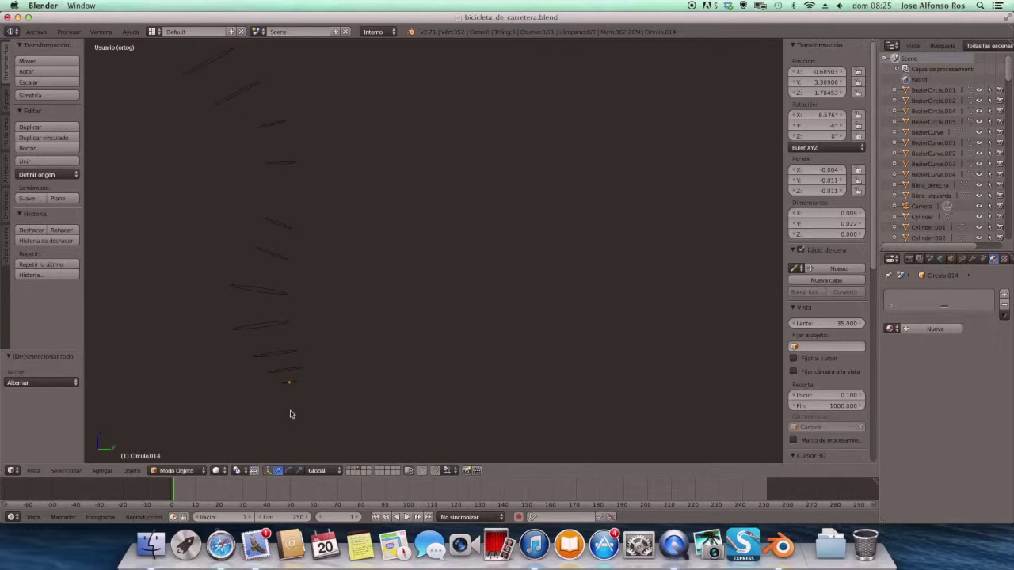
key(b)
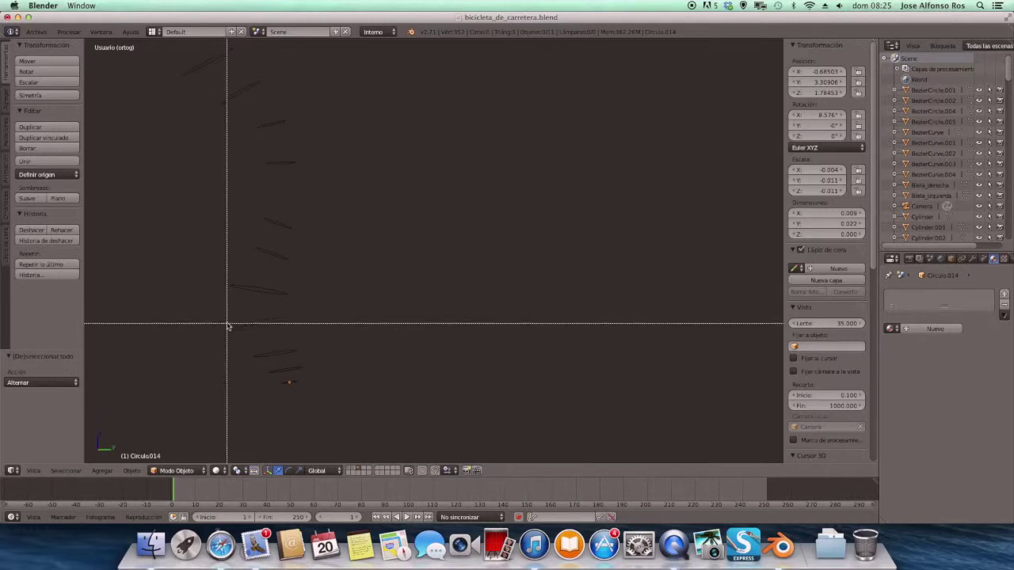
mouse_move(216, 311)
mouse_down()
mouse_move(280, 344)
mouse_move(332, 415)
mouse_up()
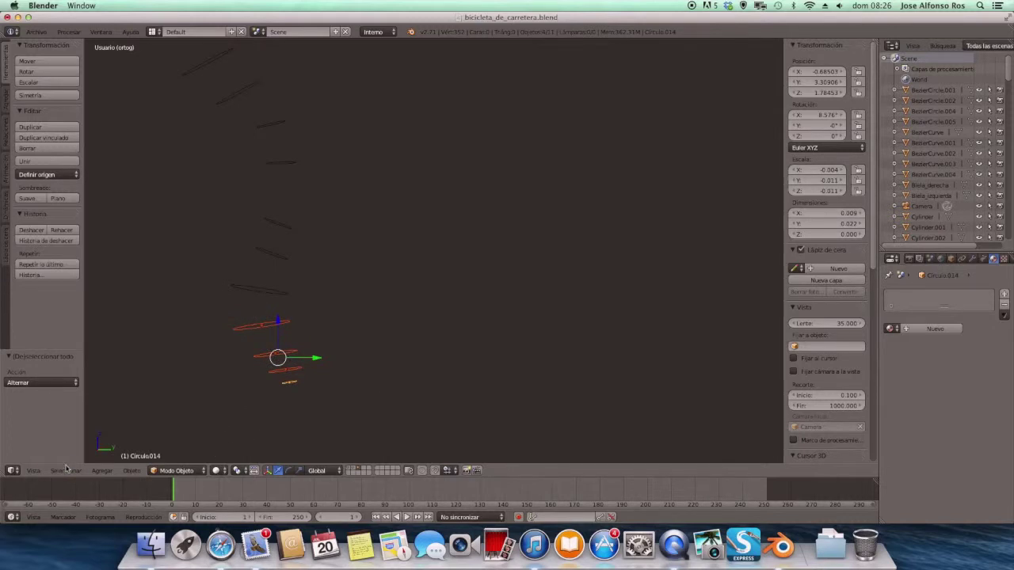
click(35, 472)
click(68, 381)
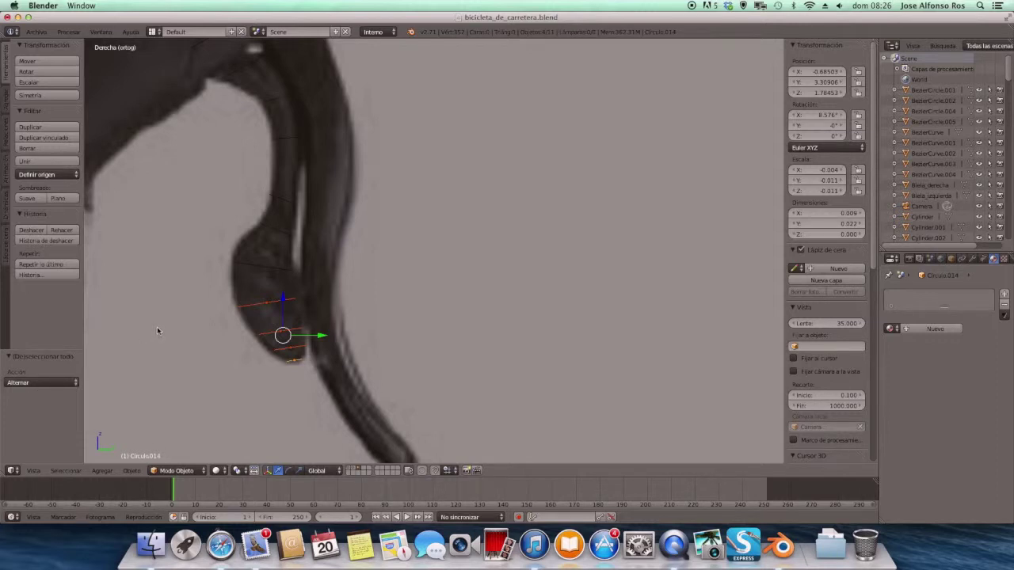
Step: Deselect all, box-select only the lowest circles near the lever tip, and view them at an angle
key(a)
key(b)
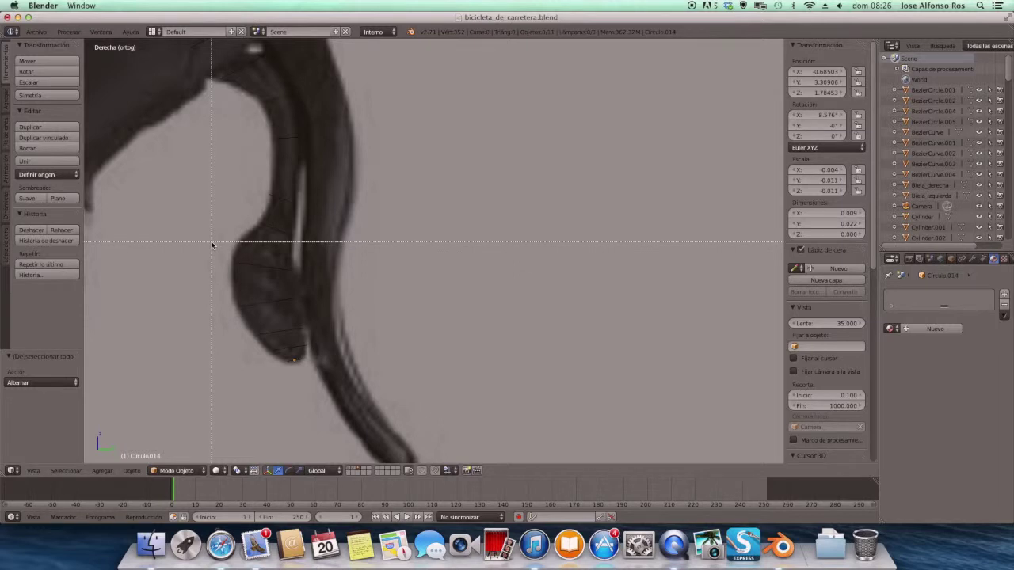
drag(212, 247, 321, 400)
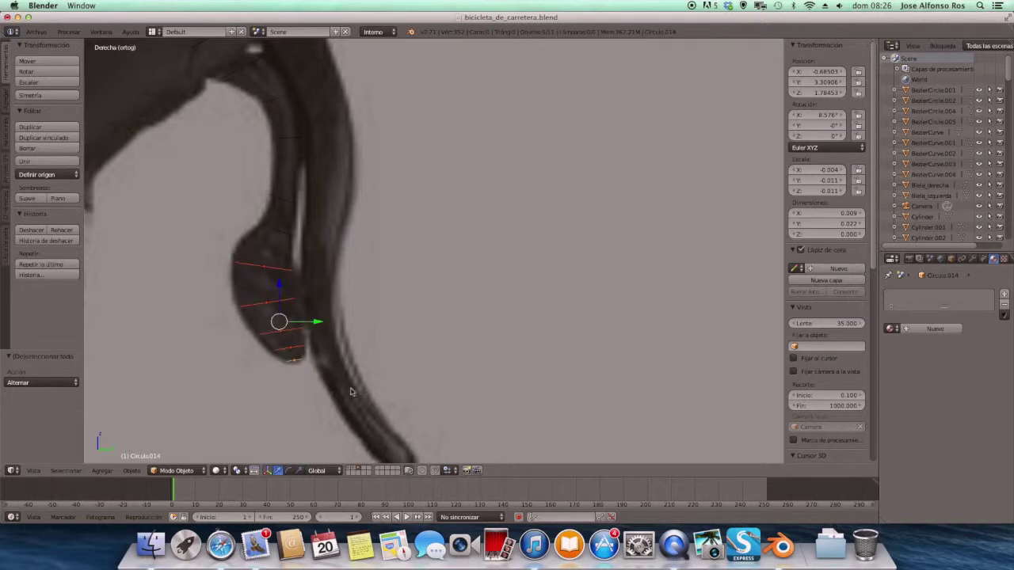
mouse_move(350, 392)
middle_down()
mouse_move(351, 409)
mouse_move(245, 442)
mouse_move(248, 406)
middle_up()
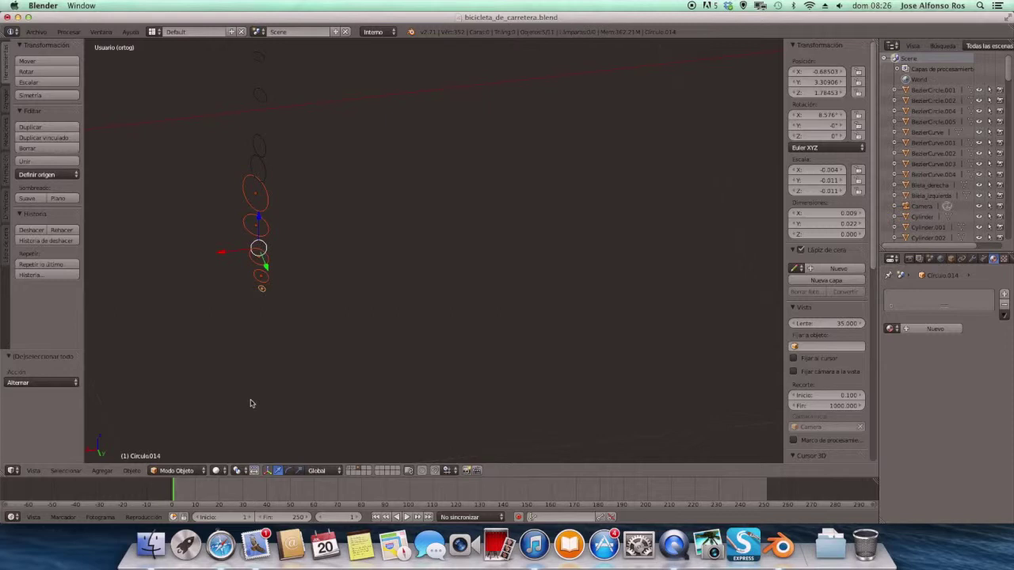
Step: Narrow the selected lower circles to 0.354 along X
key(s)
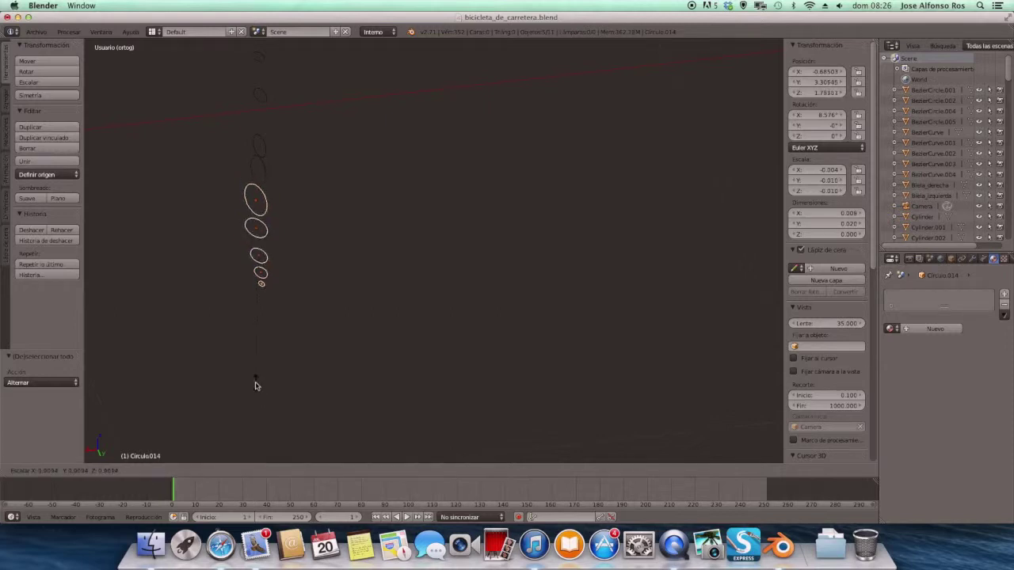
key(x)
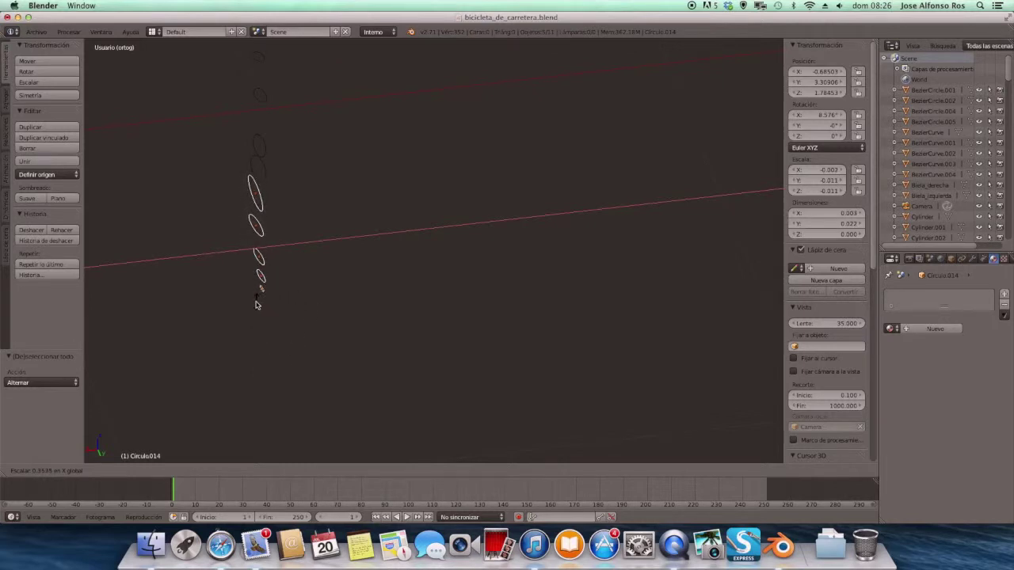
click(255, 304)
Step: Rotate the selected circles 26.9° about the Z axis
key(r)
key(x)
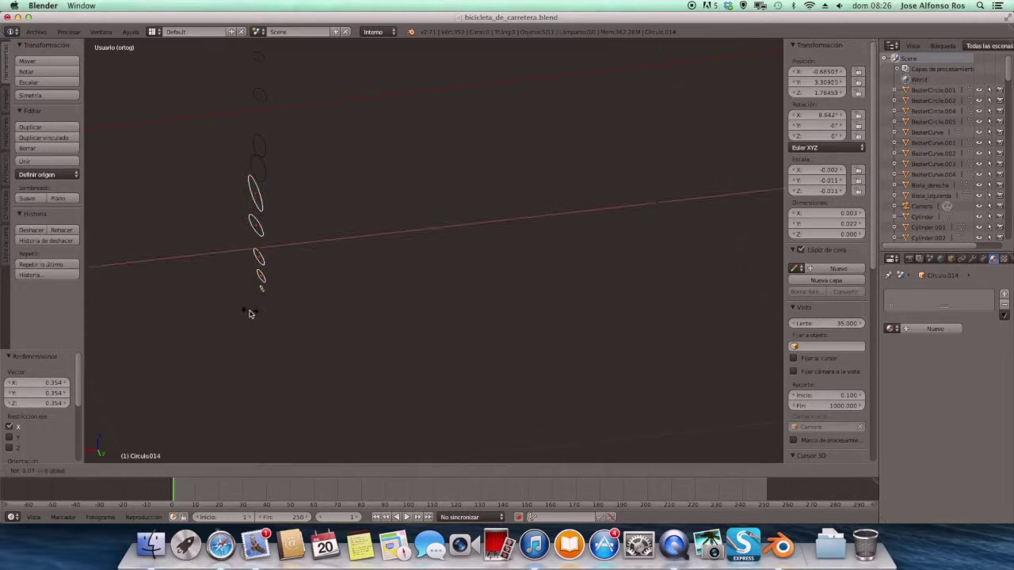
key(z)
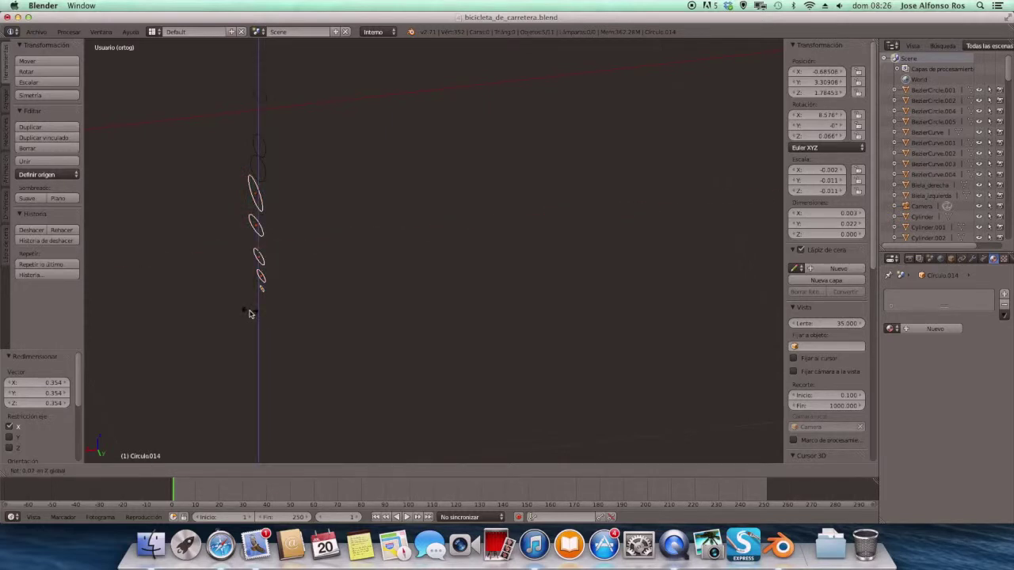
key(y)
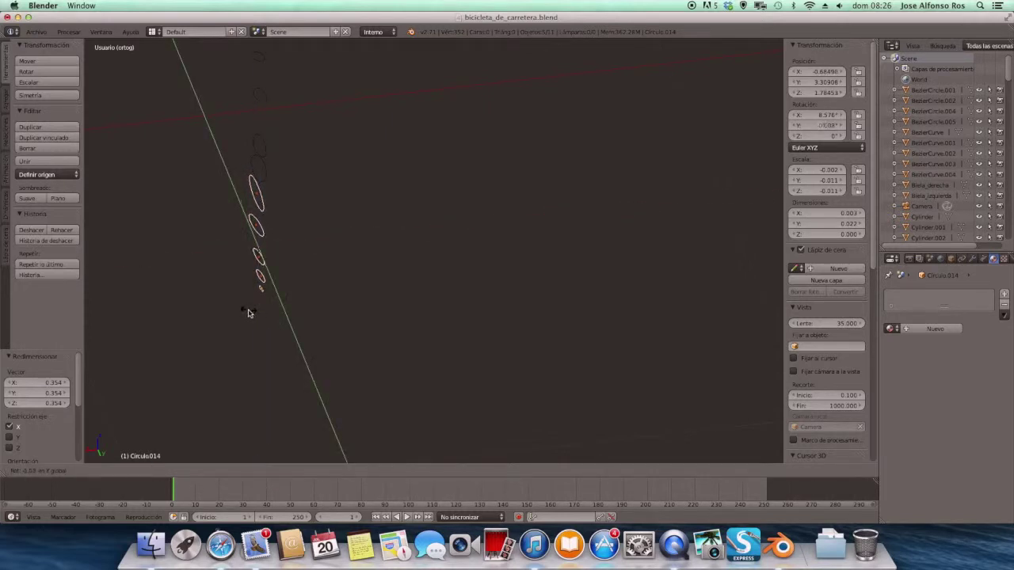
key(x)
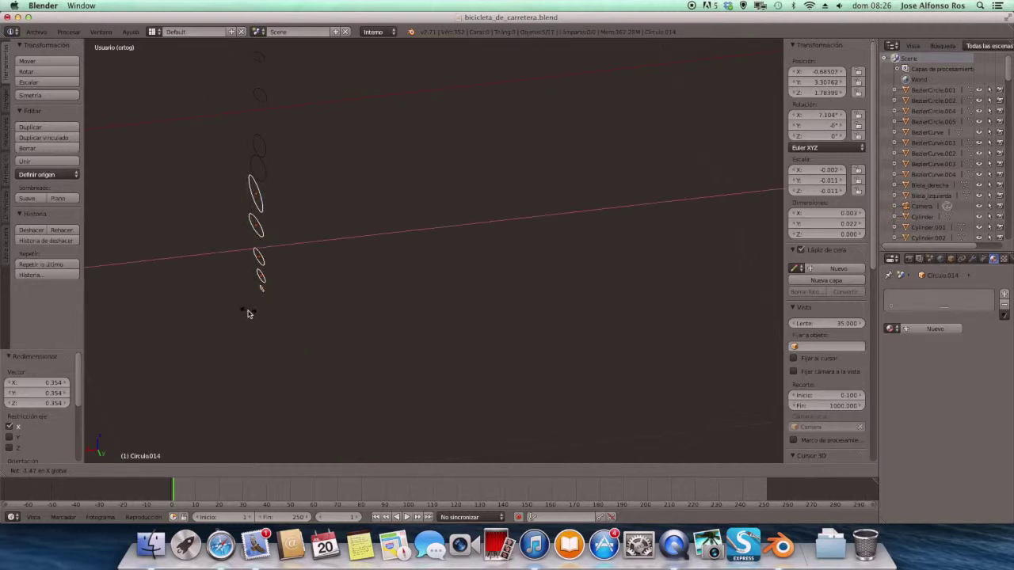
key(z)
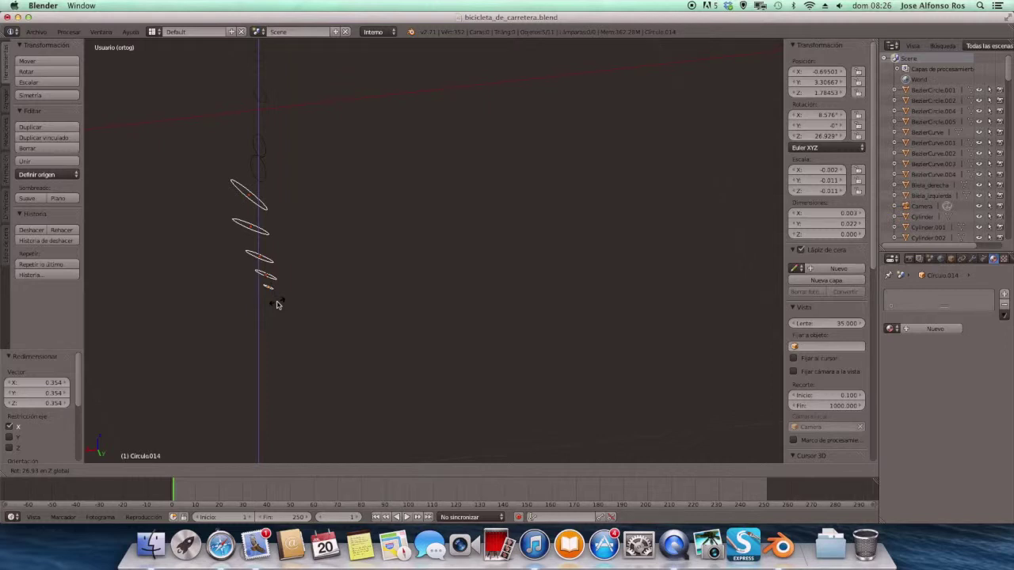
click(277, 304)
mouse_move(247, 339)
middle_down()
mouse_move(317, 319)
mouse_move(469, 328)
middle_up()
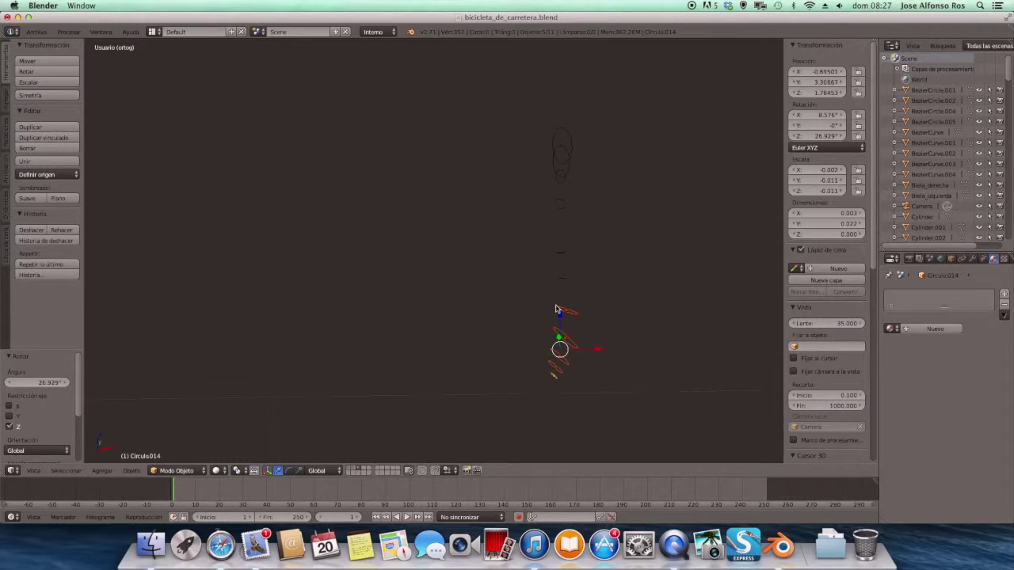
Step: Box-select all the lever's cross-section circles and join them into one object
mouse_move(558, 307)
middle_down()
mouse_move(389, 306)
mouse_move(305, 319)
mouse_move(309, 269)
mouse_move(373, 242)
middle_up()
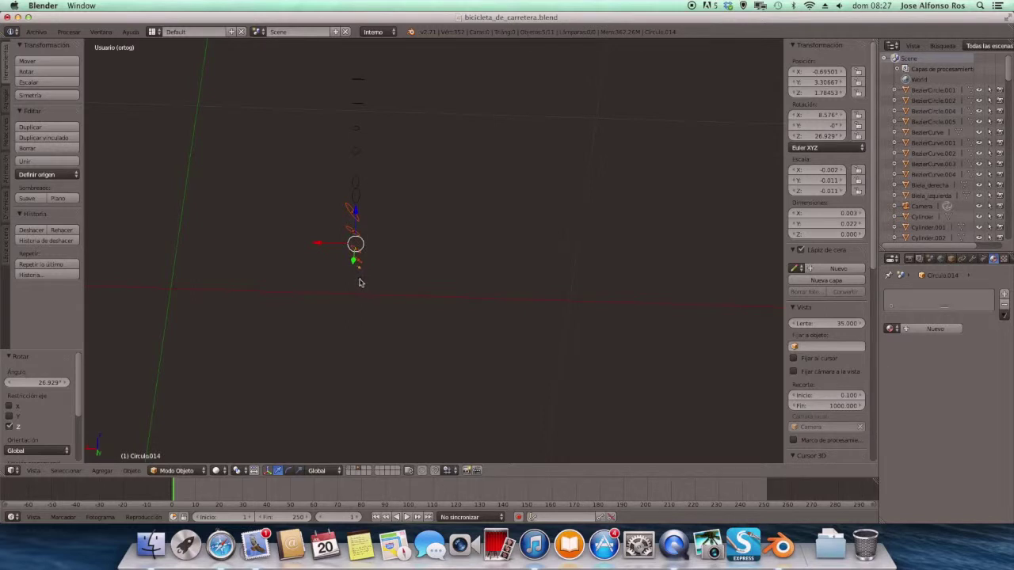
key(a)
key(b)
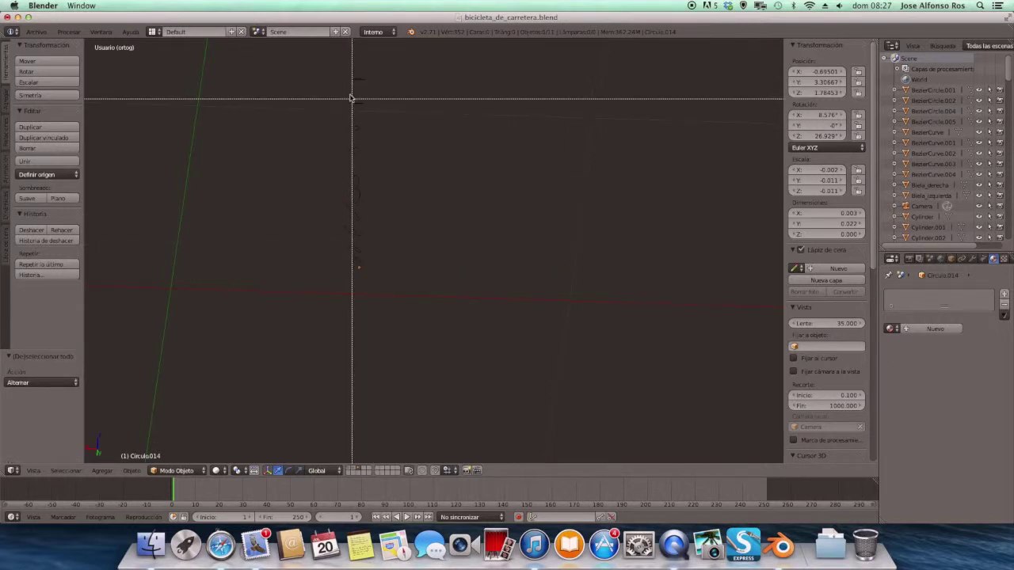
drag(335, 68, 432, 308)
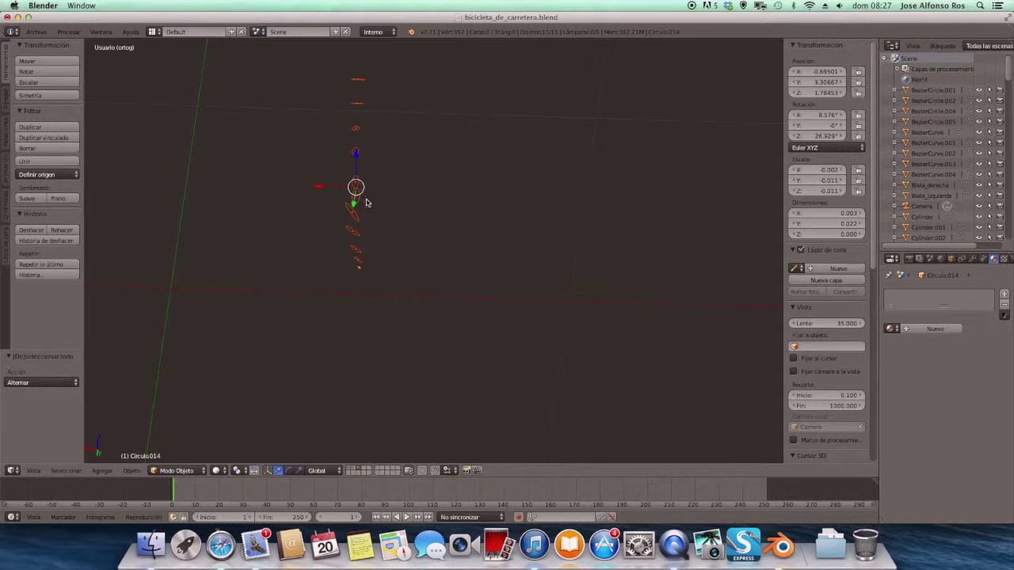
mouse_move(394, 218)
middle_down()
mouse_move(420, 210)
mouse_move(400, 262)
middle_up()
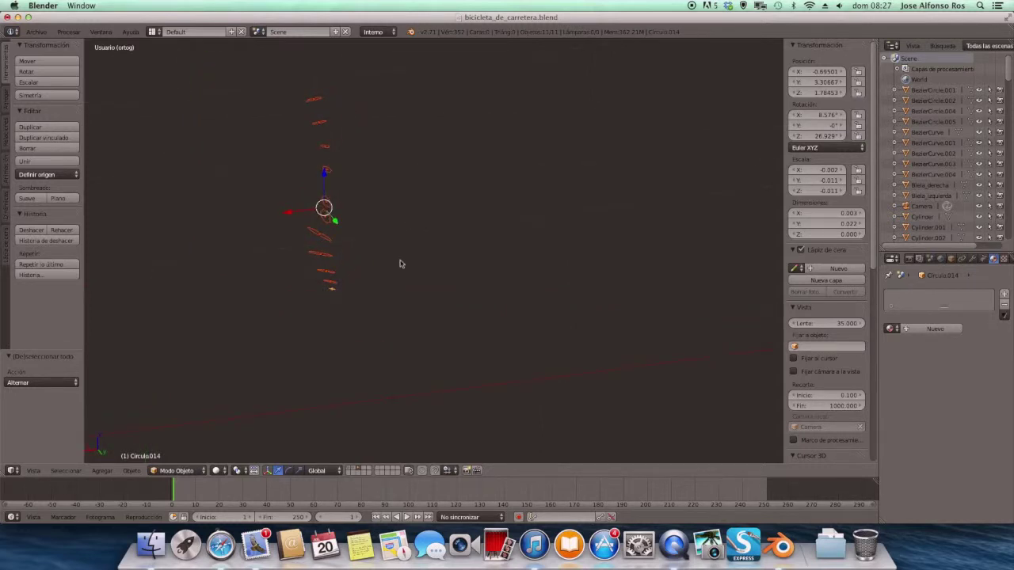
mouse_move(306, 298)
middle_down()
mouse_move(338, 306)
mouse_move(335, 293)
middle_up()
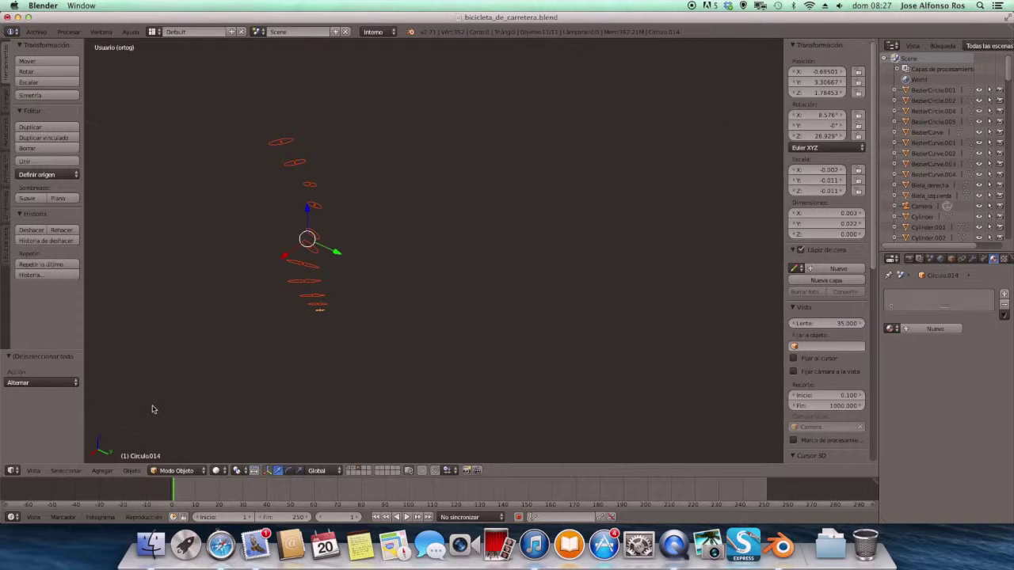
click(132, 473)
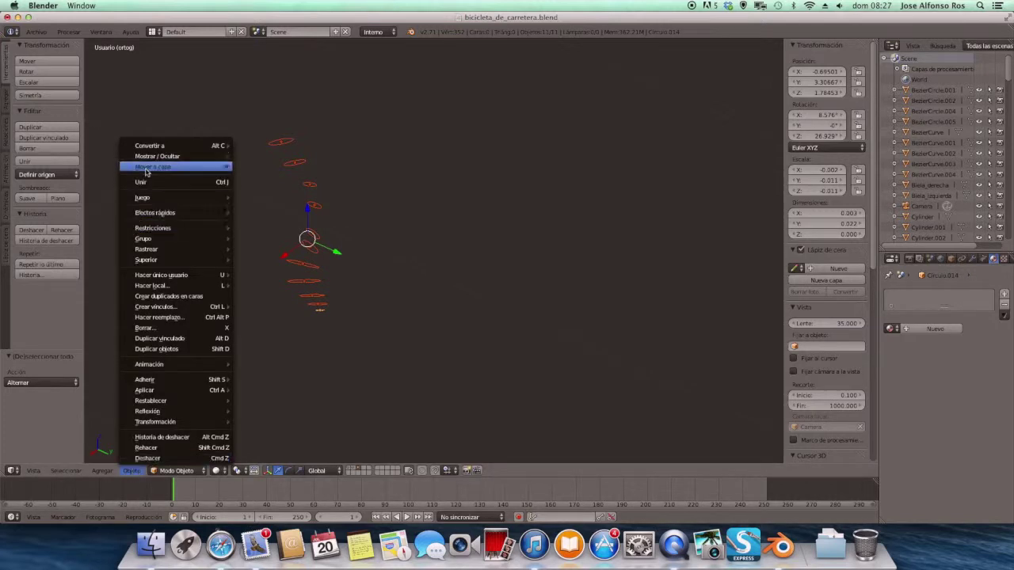
click(159, 188)
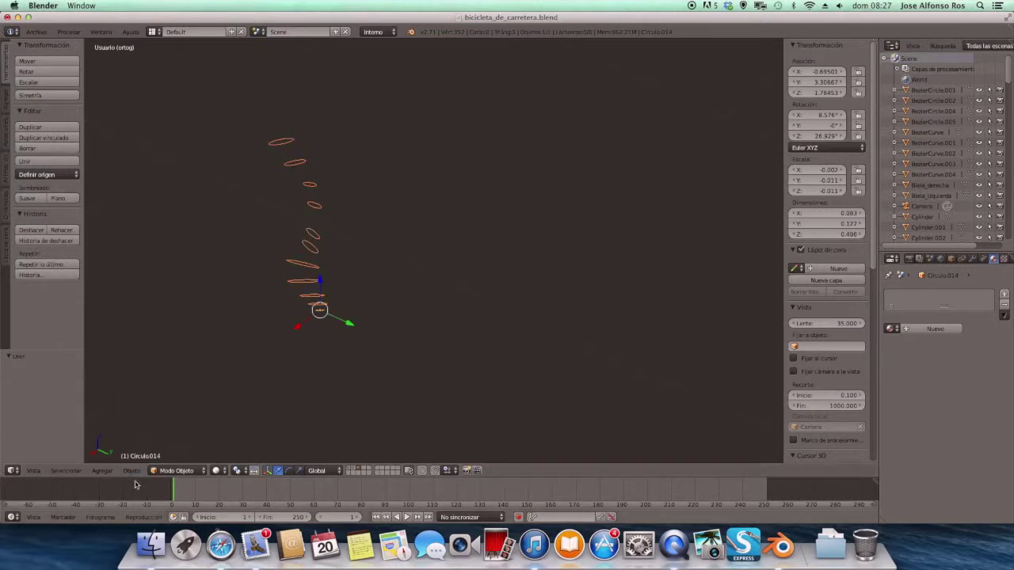
Step: In Edit Mode, loft the joined circles into one NURBS surface with Make Segment, then return to Object Mode
click(168, 471)
click(176, 447)
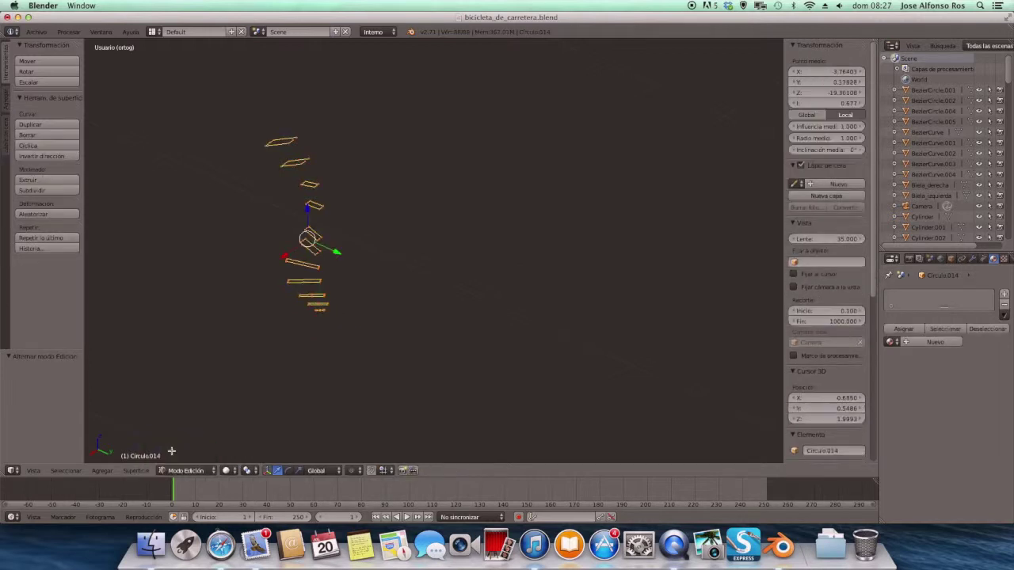
click(133, 472)
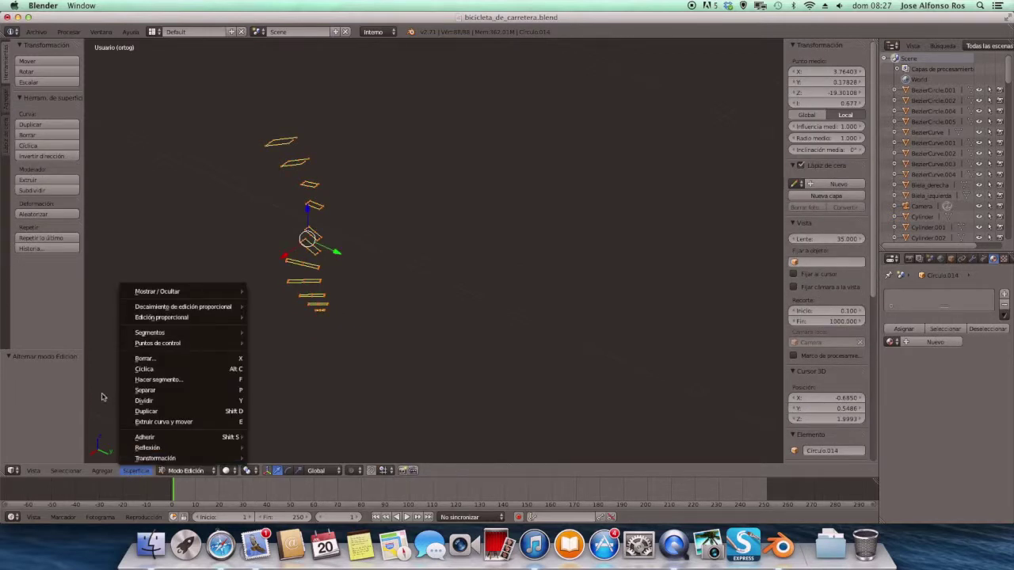
click(132, 471)
click(154, 381)
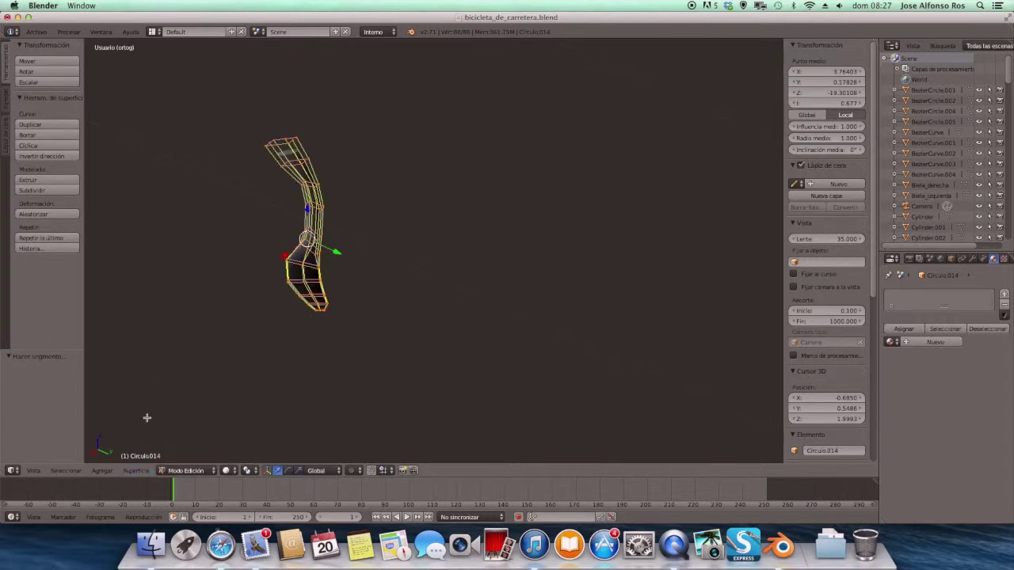
click(186, 471)
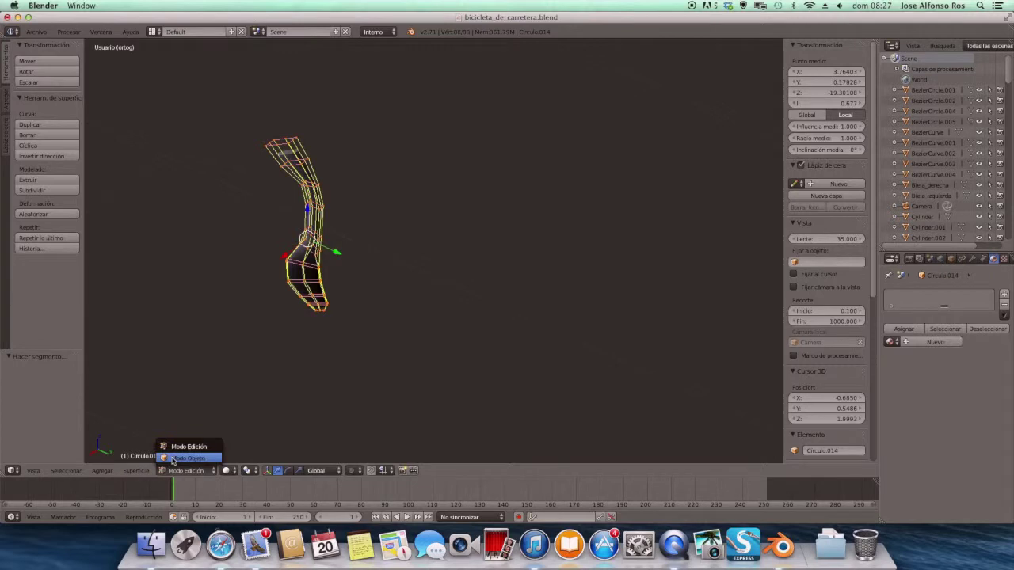
click(174, 459)
mouse_move(268, 369)
middle_down()
mouse_move(265, 351)
mouse_move(191, 355)
middle_up()
mouse_move(273, 251)
middle_down()
mouse_move(351, 201)
mouse_move(407, 276)
mouse_move(475, 277)
mouse_move(489, 262)
middle_up()
scroll(506, 268, up, 4)
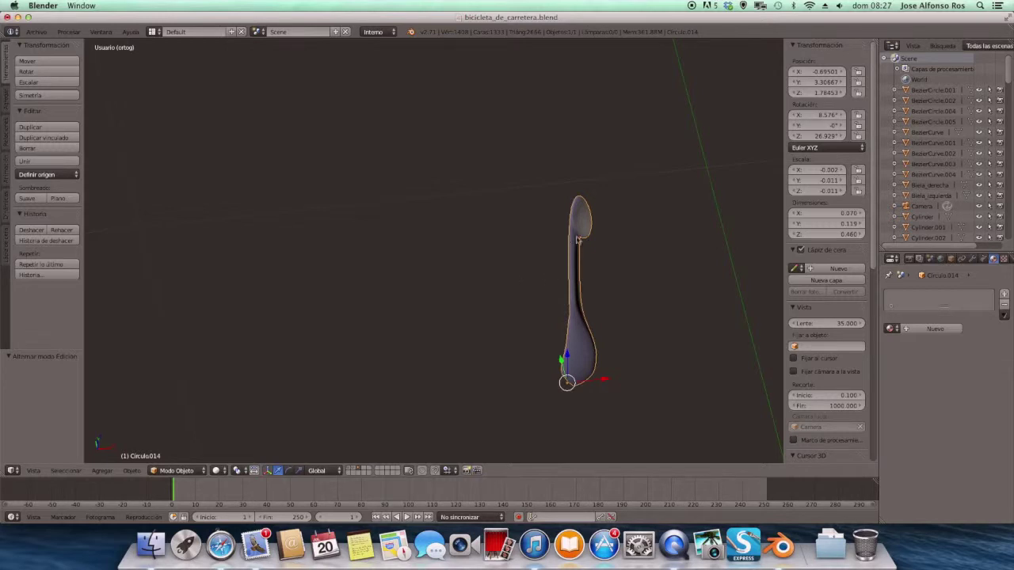
middle_drag(582, 236, 575, 233)
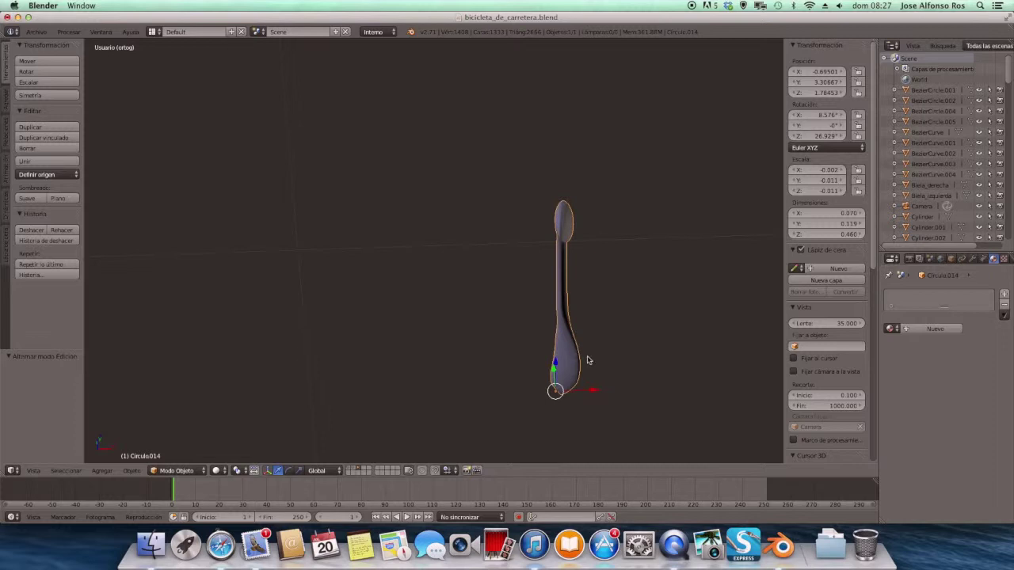
mouse_move(596, 339)
middle_down()
mouse_move(432, 361)
mouse_move(488, 339)
middle_up()
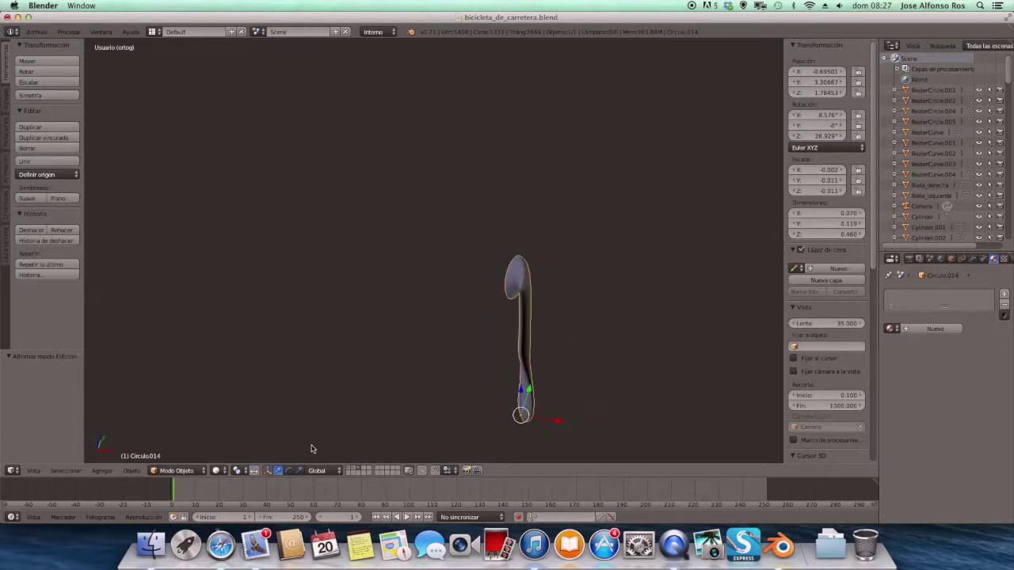
click(130, 471)
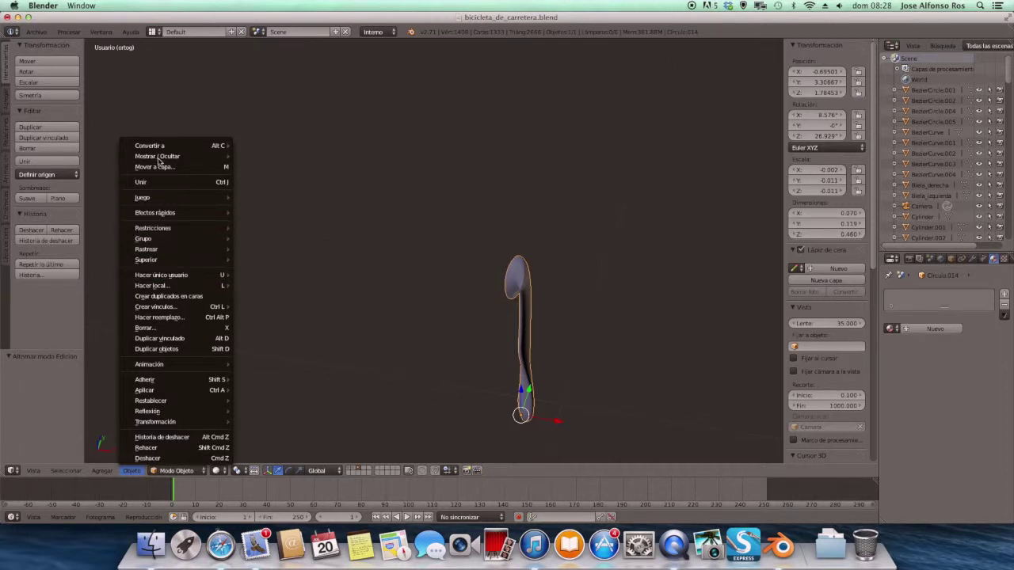
click(265, 135)
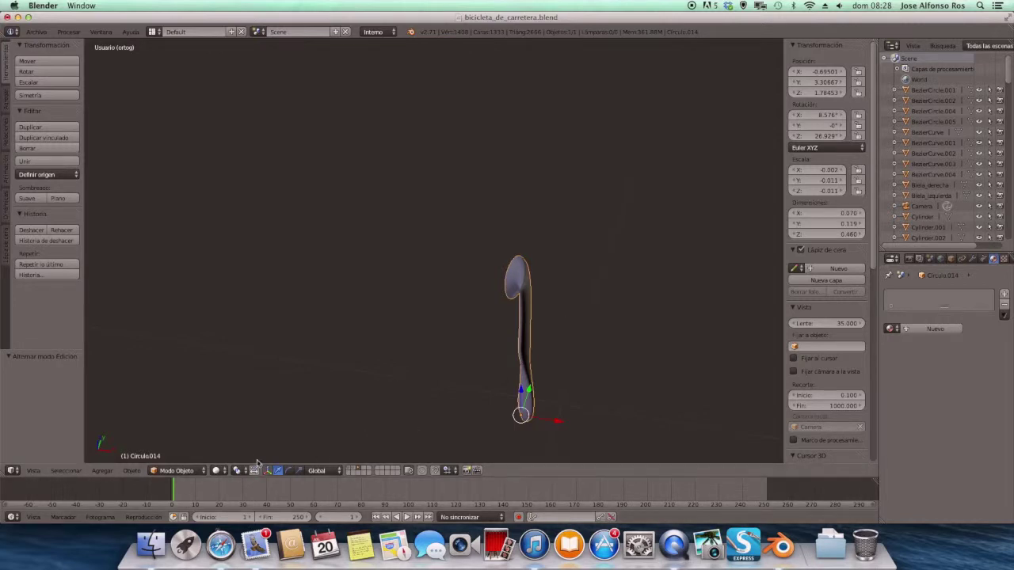
click(33, 470)
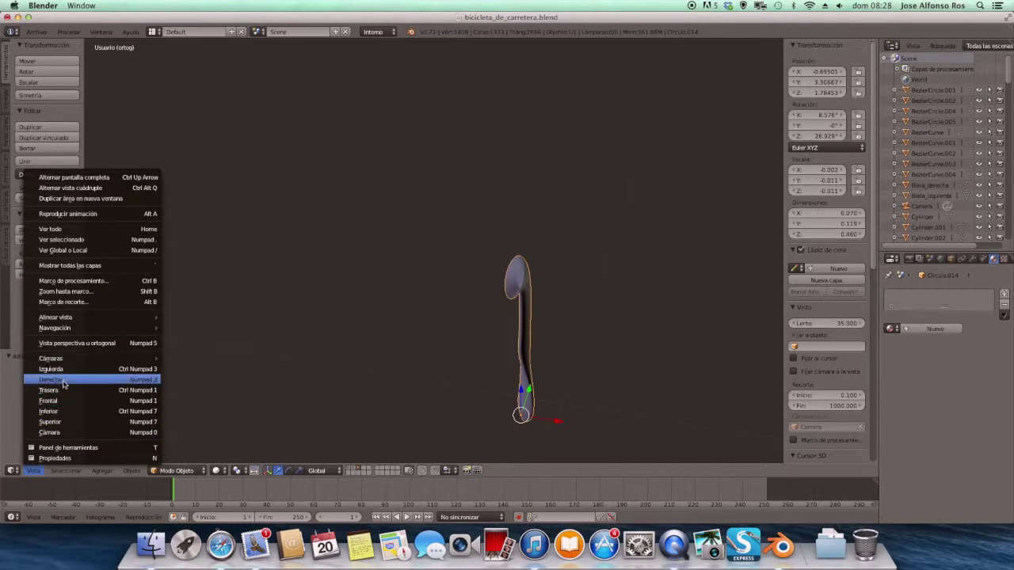
Step: View the lofted lever from the Right side over the reference photo, checking it briefly in Edit Mode
click(63, 380)
scroll(175, 333, down, 3)
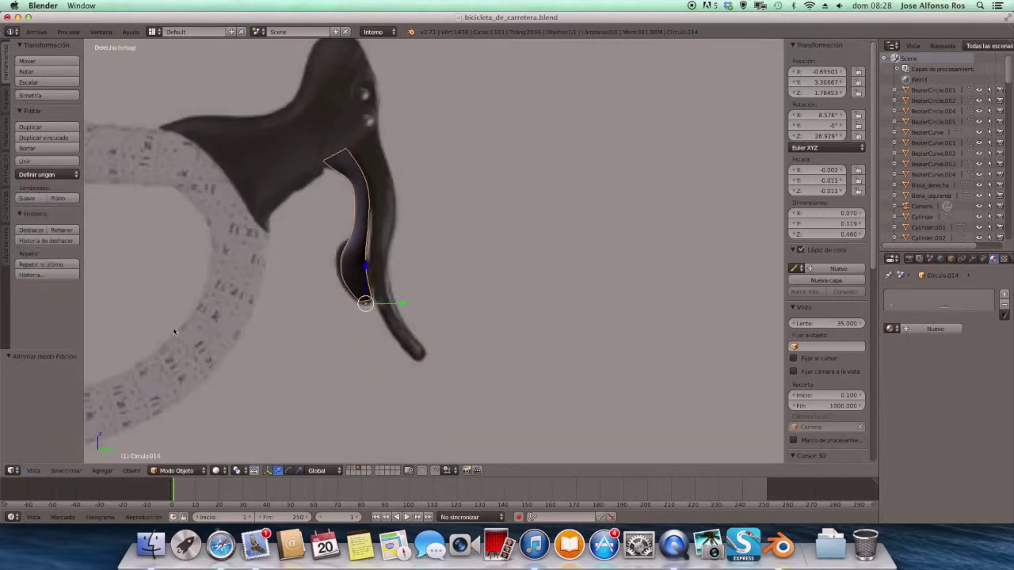
click(177, 470)
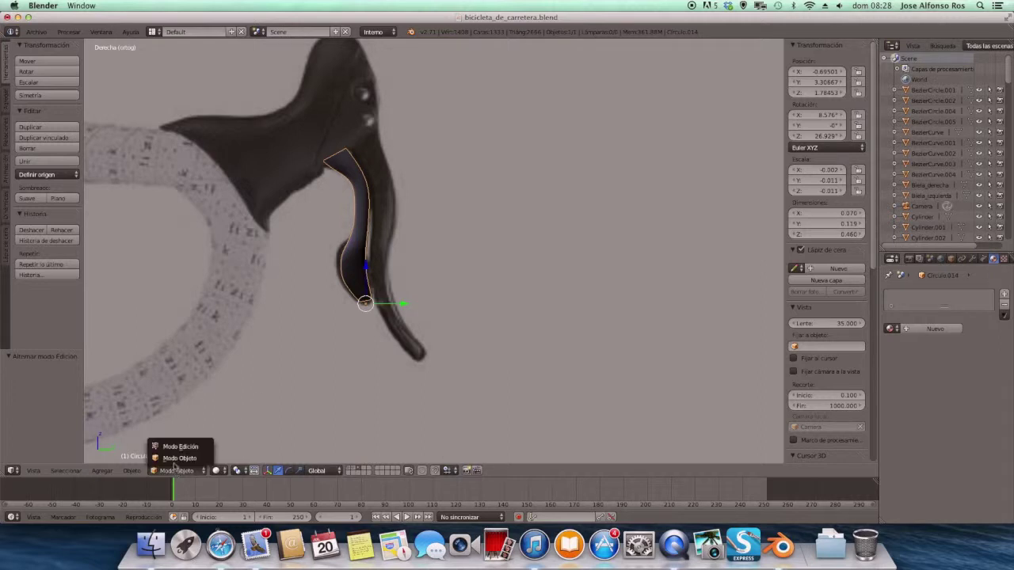
click(182, 441)
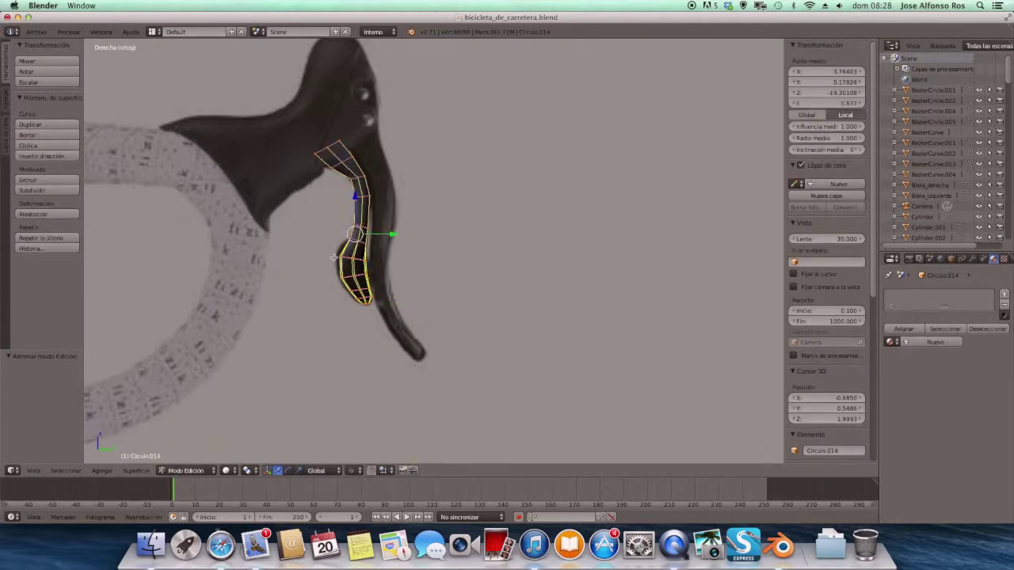
click(166, 472)
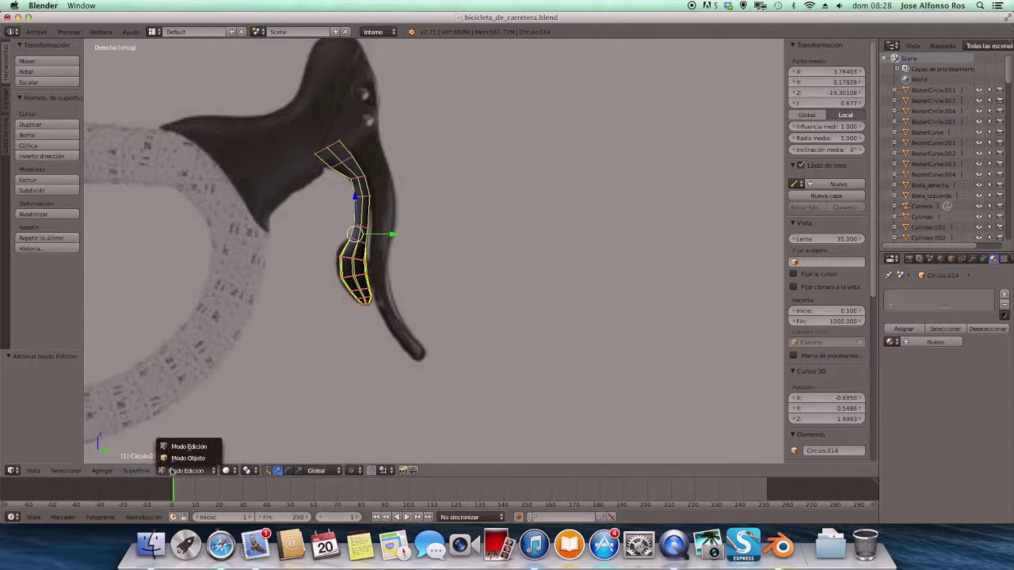
click(174, 458)
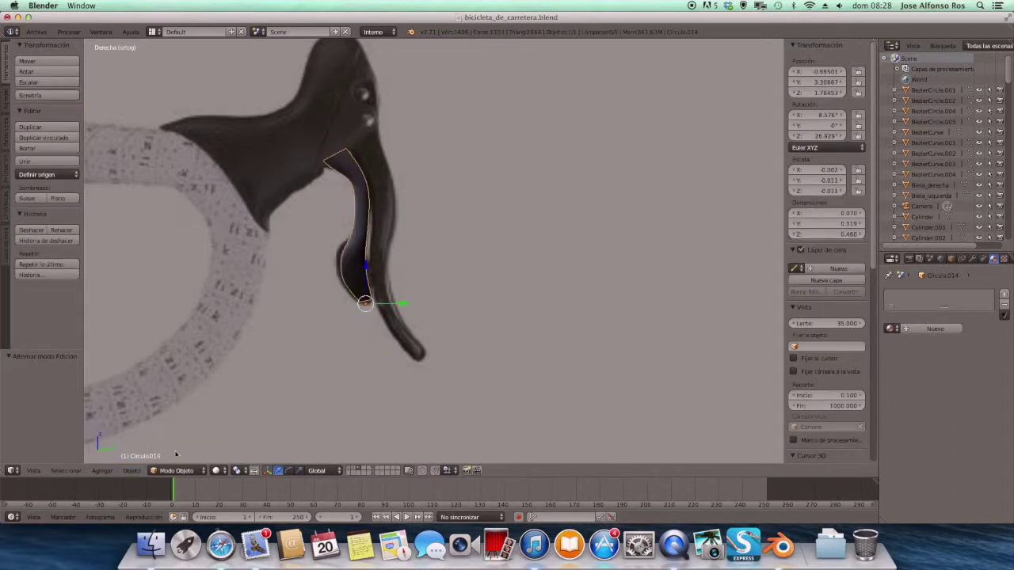
click(131, 472)
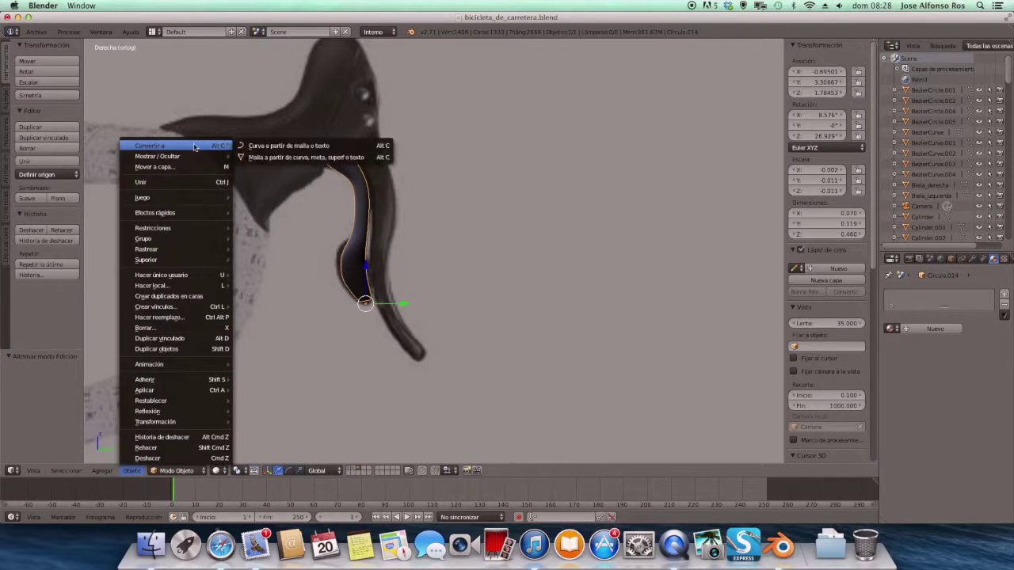
Step: Convert the lofted lever surface to a mesh and add a Solidify modifier
click(263, 158)
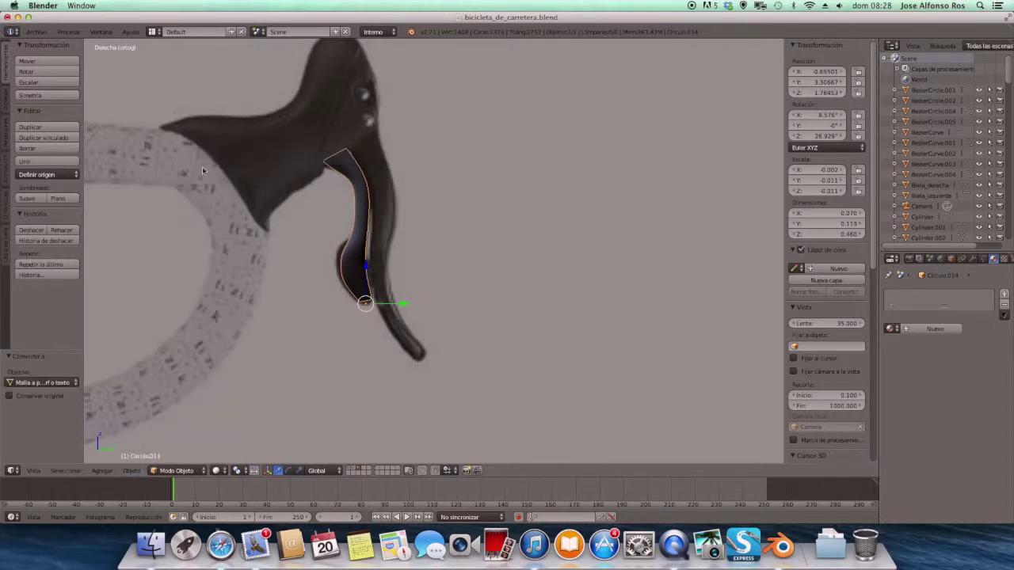
click(972, 260)
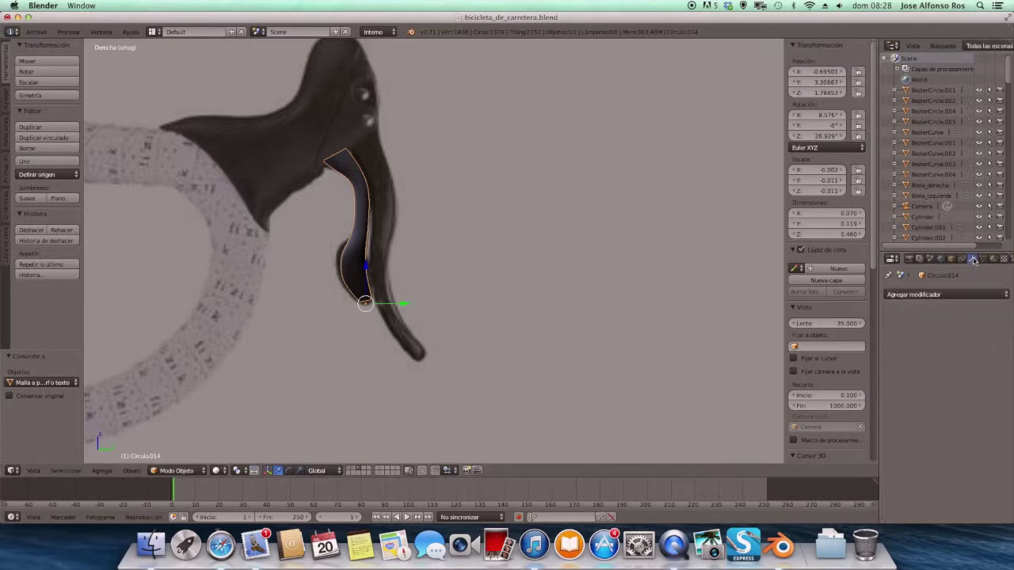
click(925, 296)
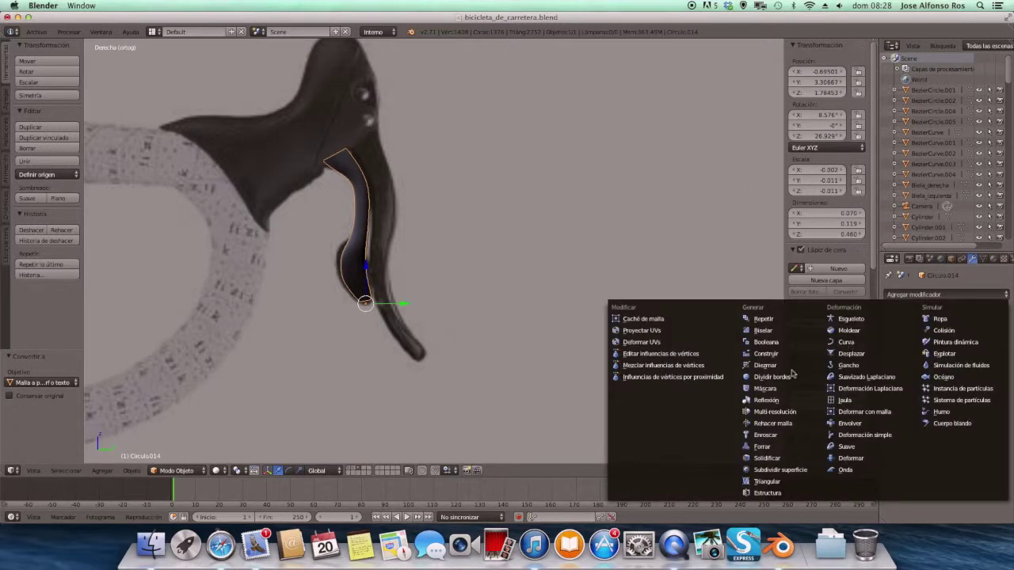
click(772, 461)
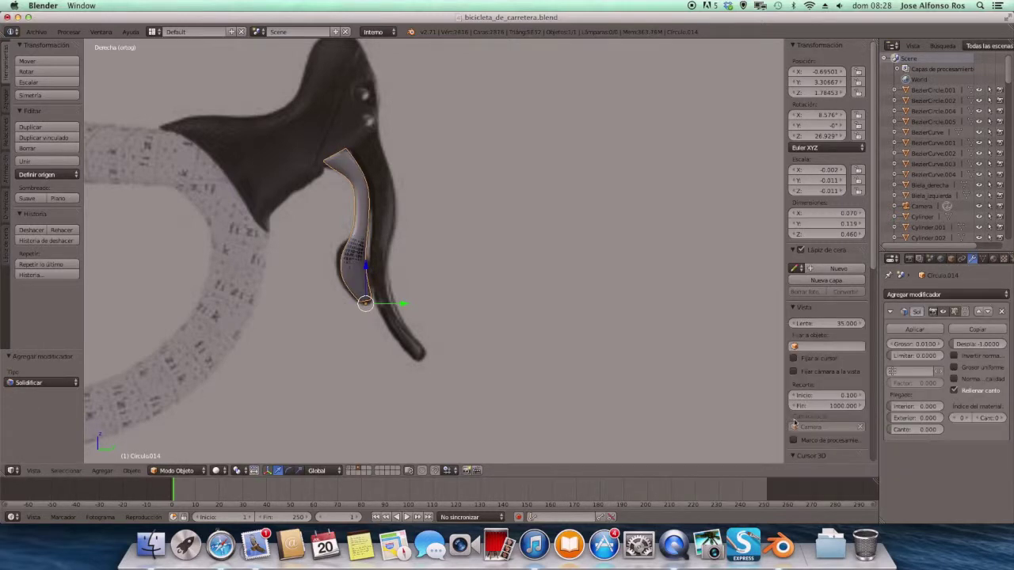
Step: Raise the Solidify thickness to 0.083 and apply the modifier
mouse_move(456, 228)
middle_down()
mouse_move(546, 304)
mouse_move(528, 296)
mouse_move(571, 320)
middle_up()
key(KP_Decimal)
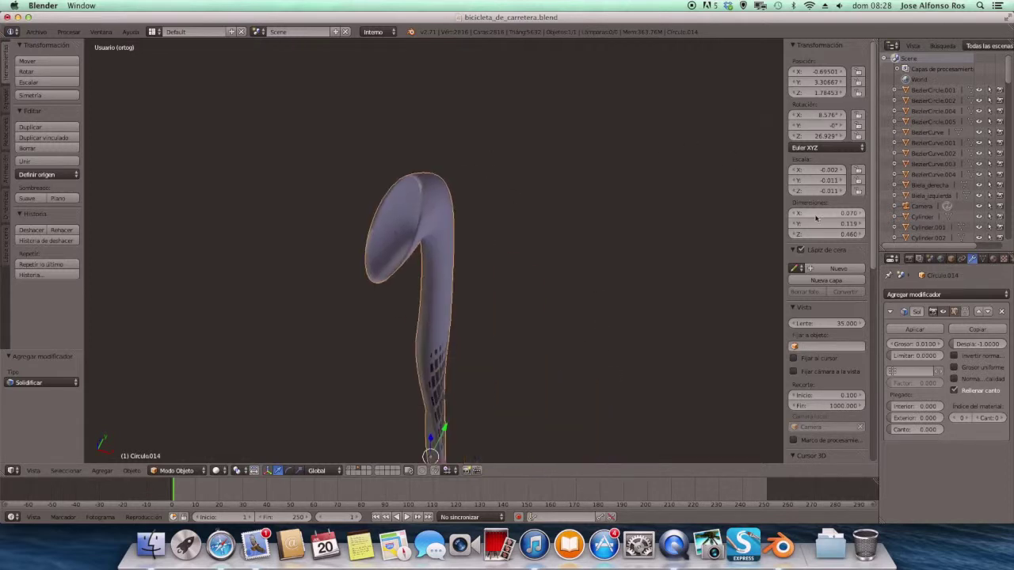
drag(893, 346, 927, 344)
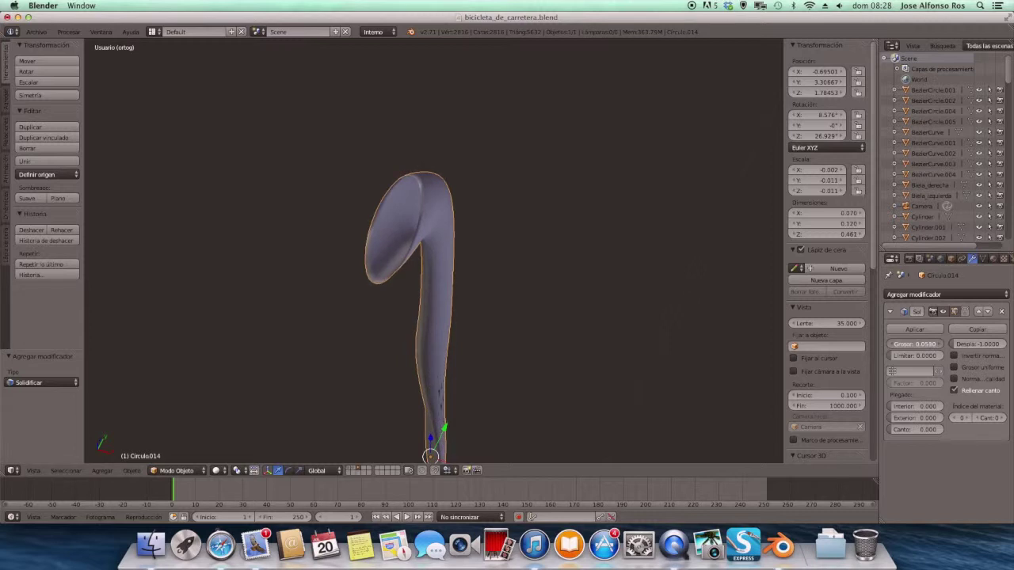
mouse_move(710, 301)
middle_down()
mouse_move(718, 265)
mouse_move(699, 245)
mouse_move(686, 248)
middle_up()
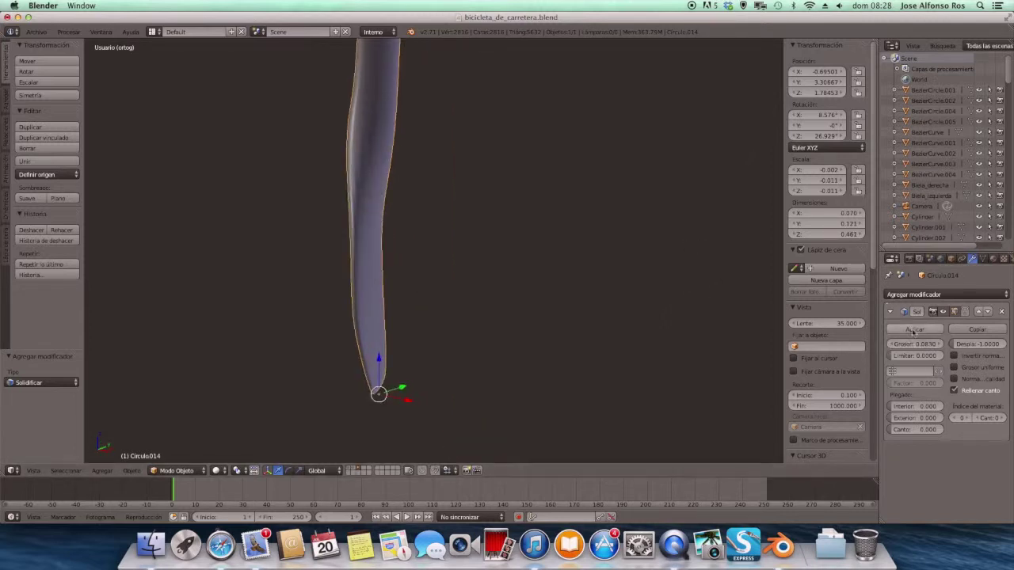
click(913, 329)
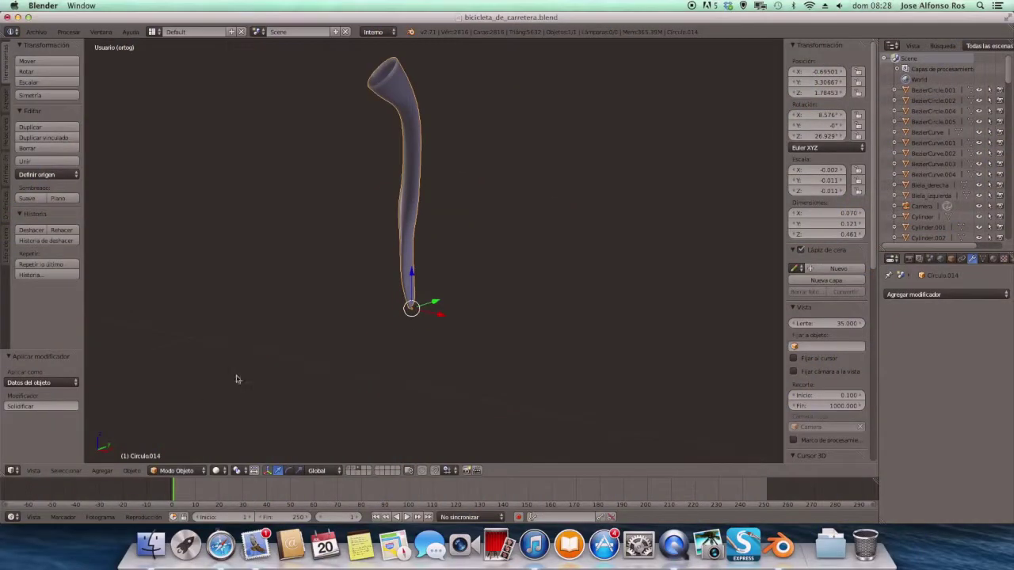
Step: Show the rest of the bicycle's scene layers and zoom out to the handlebar
mouse_move(240, 379)
middle_down()
mouse_move(247, 372)
mouse_move(135, 409)
mouse_move(115, 387)
mouse_move(132, 353)
middle_up()
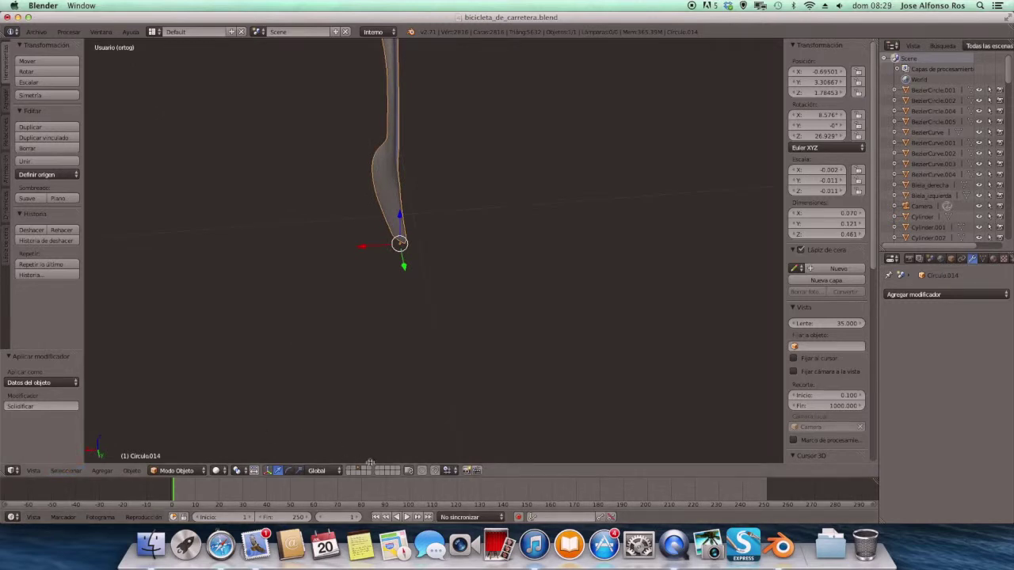
click(348, 469)
scroll(375, 448, down, 1)
scroll(389, 396, down, 2)
scroll(376, 407, down, 2)
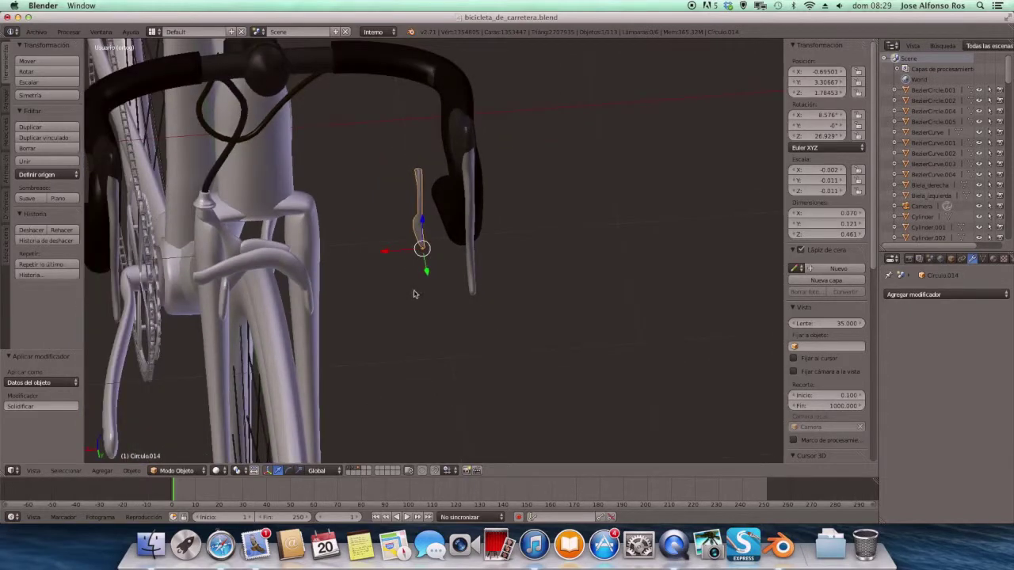
mouse_move(404, 274)
middle_down()
mouse_move(429, 277)
mouse_move(373, 269)
middle_up()
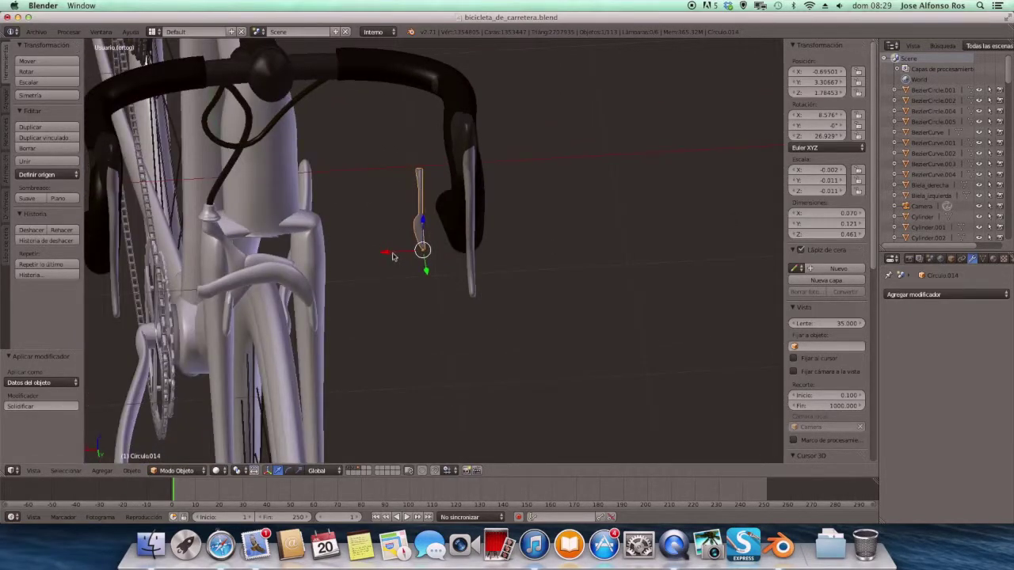
Step: Slide the lever along X onto the left handlebar drop and check it in the Right view
key(g)
key(x)
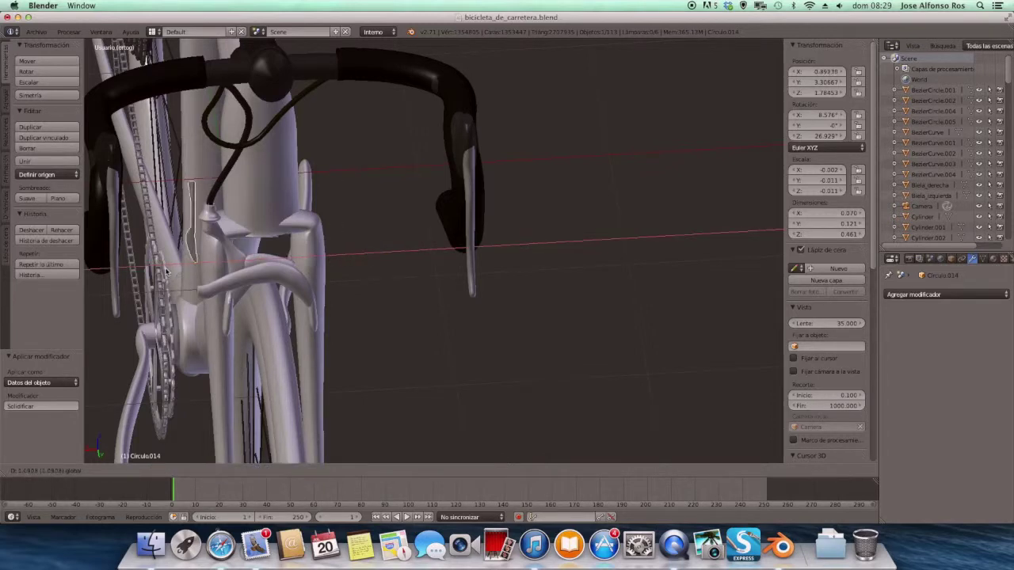
click(171, 271)
key(g)
key(x)
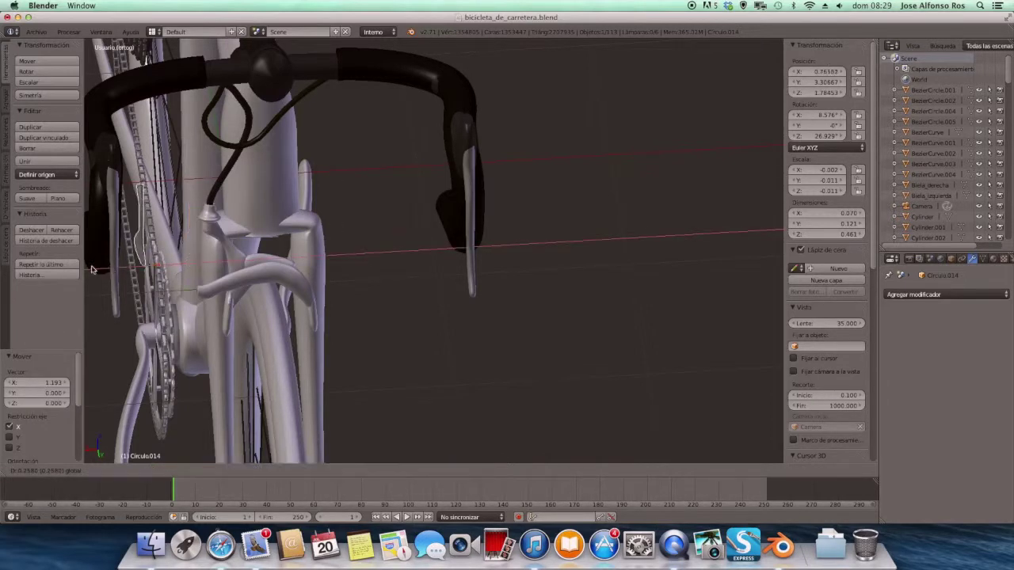
click(772, 270)
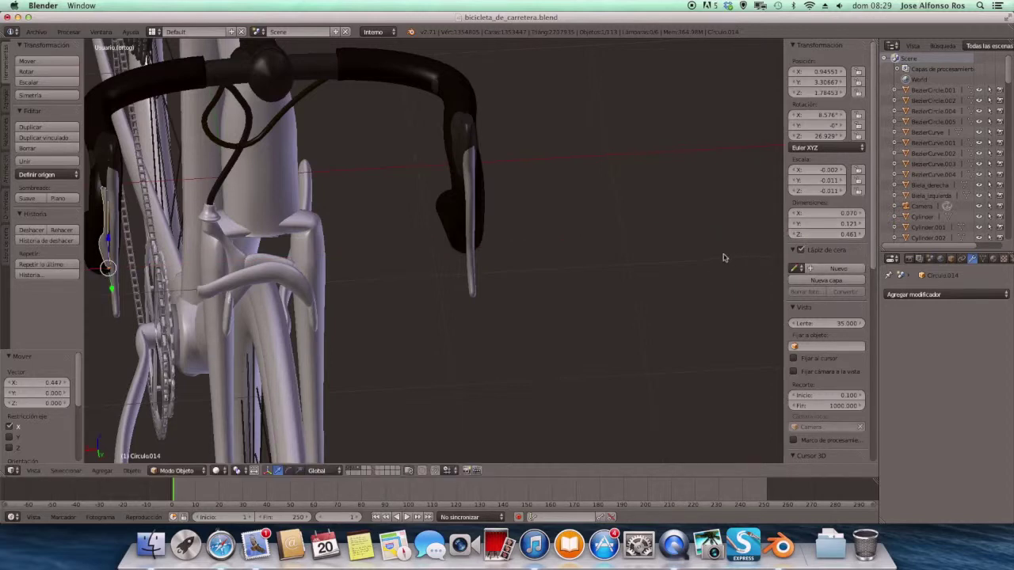
middle_drag(686, 250, 769, 224)
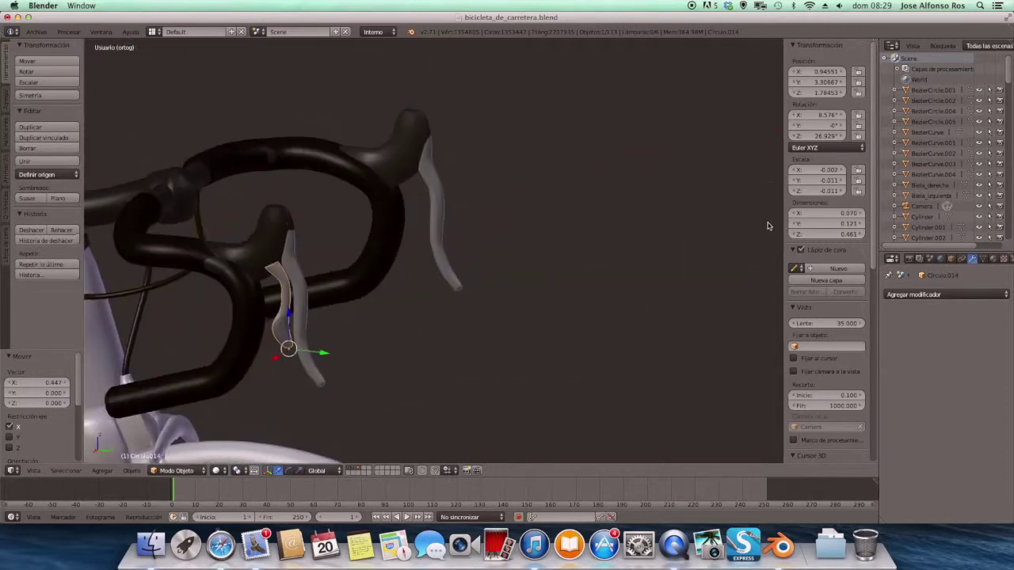
click(41, 473)
click(66, 385)
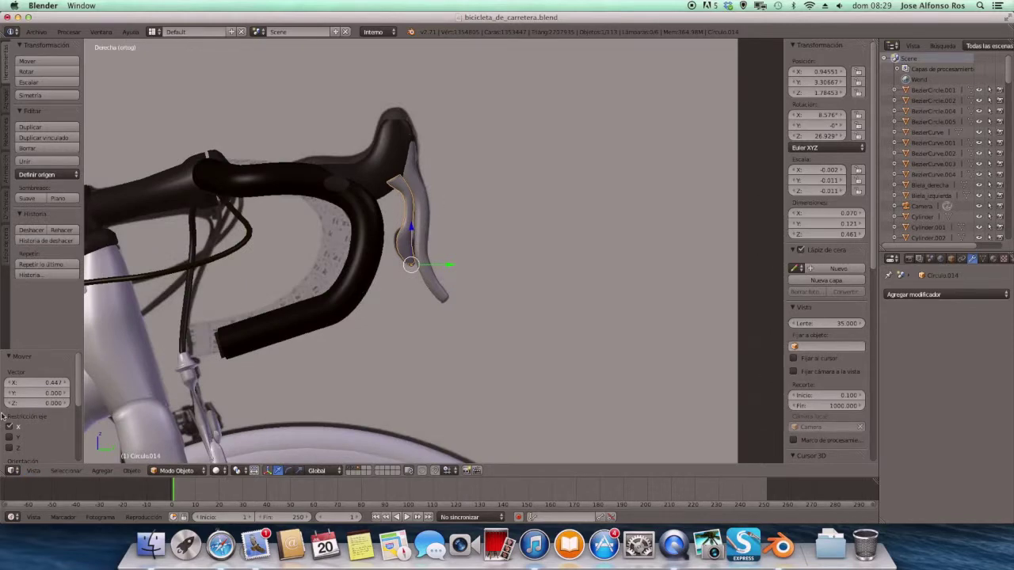
Step: Nudge the lever along X to its final -0.028 offset and inspect it against the handlebar
mouse_move(190, 374)
middle_down()
mouse_move(115, 386)
mouse_move(132, 337)
middle_up()
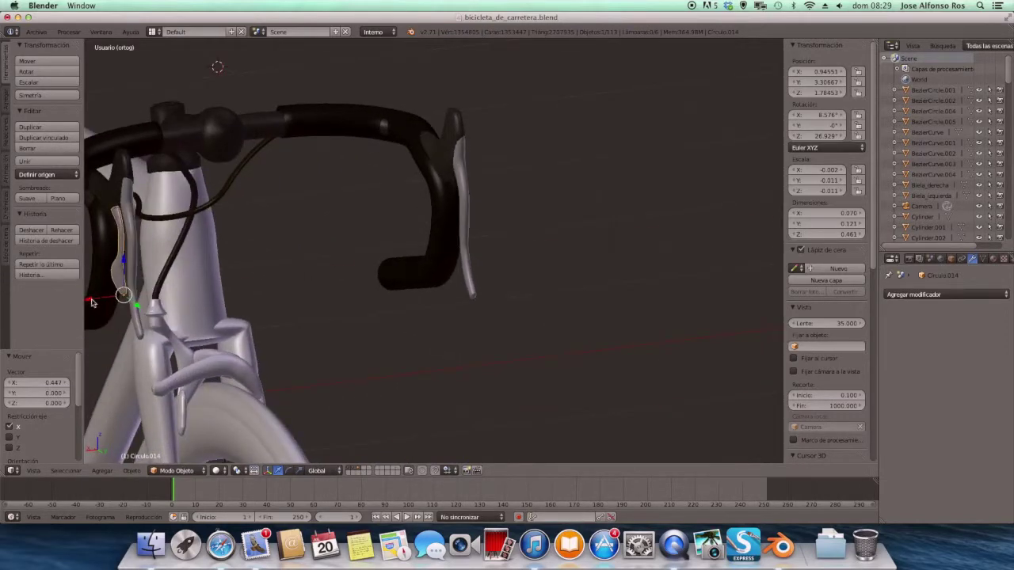
key(g)
key(x)
click(95, 299)
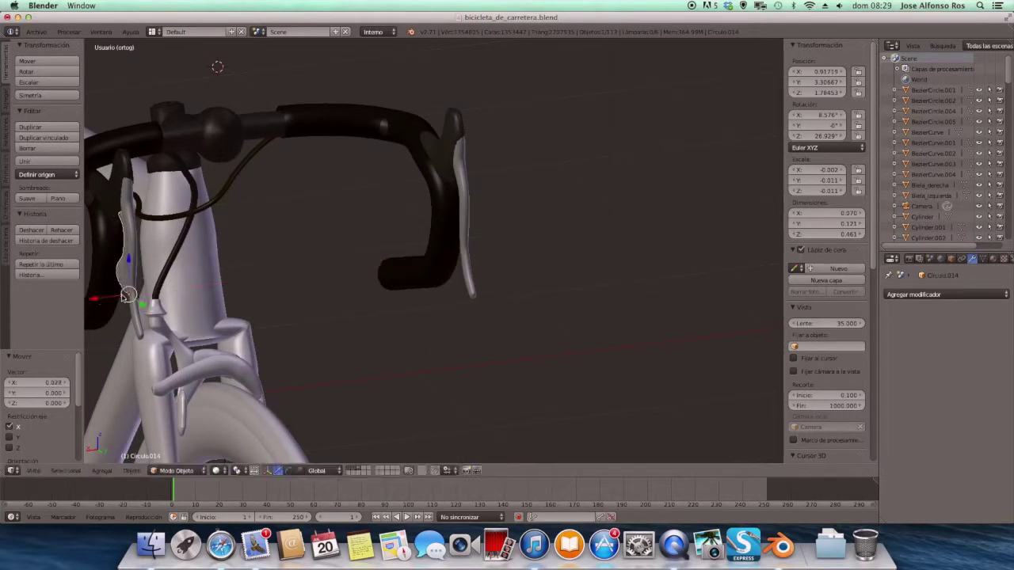
mouse_move(95, 299)
middle_down()
mouse_move(252, 259)
mouse_move(313, 261)
mouse_move(547, 185)
mouse_move(729, 263)
mouse_move(700, 238)
mouse_move(475, 262)
mouse_move(137, 246)
mouse_move(267, 267)
mouse_move(147, 265)
mouse_move(181, 265)
mouse_move(183, 282)
middle_up()
scroll(141, 268, down, 2)
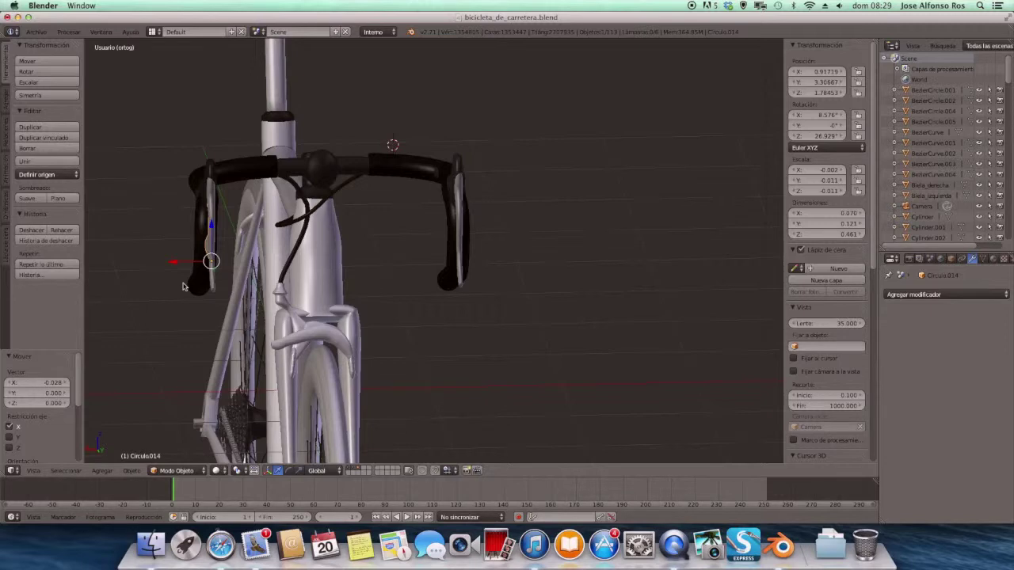
click(46, 127)
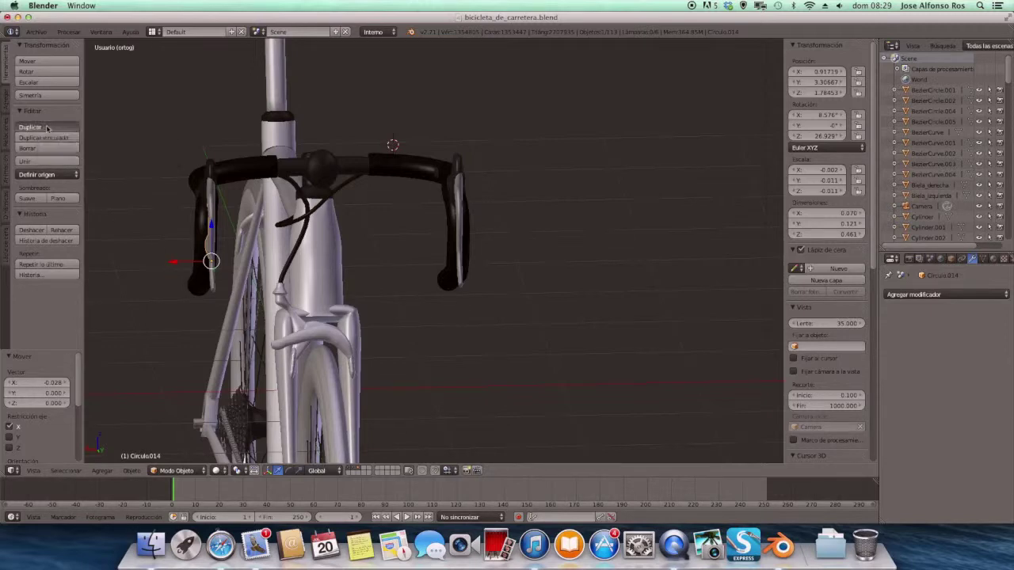
Step: Move the duplicated lever about 3.49 along X toward the opposite handlebar drop
key(x)
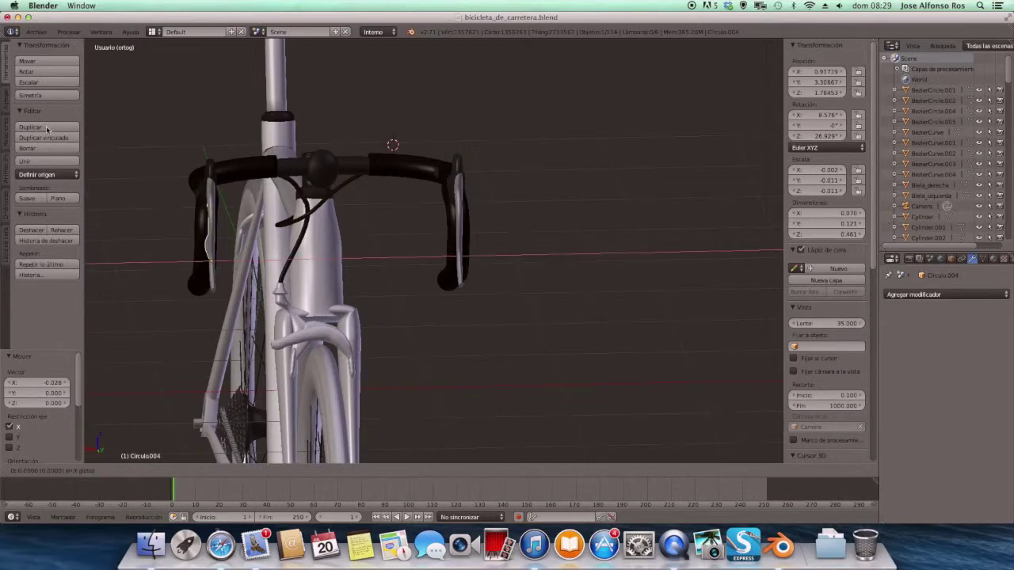
click(388, 129)
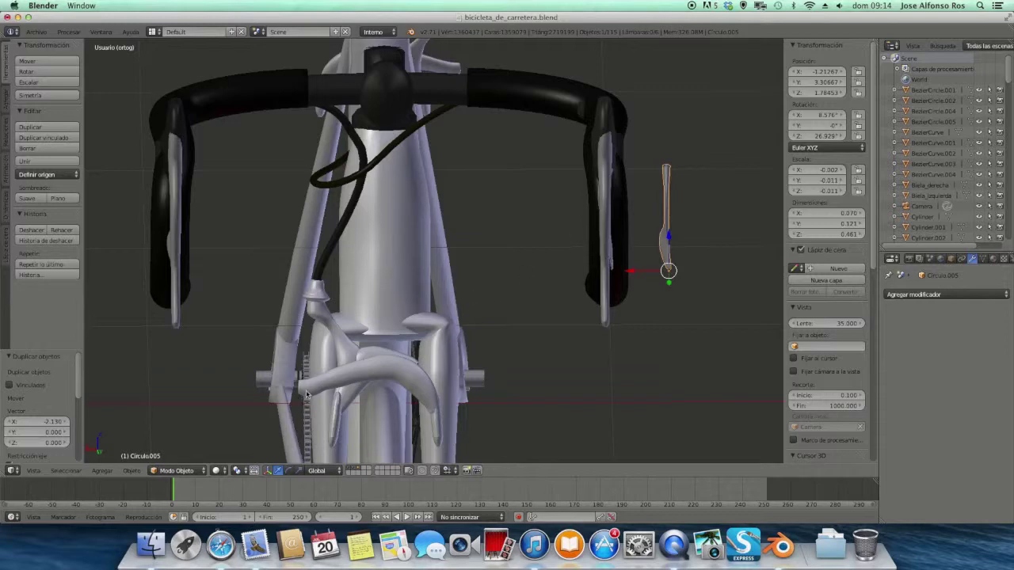
Step: Mirror the copied lever across the global Y axis
click(130, 470)
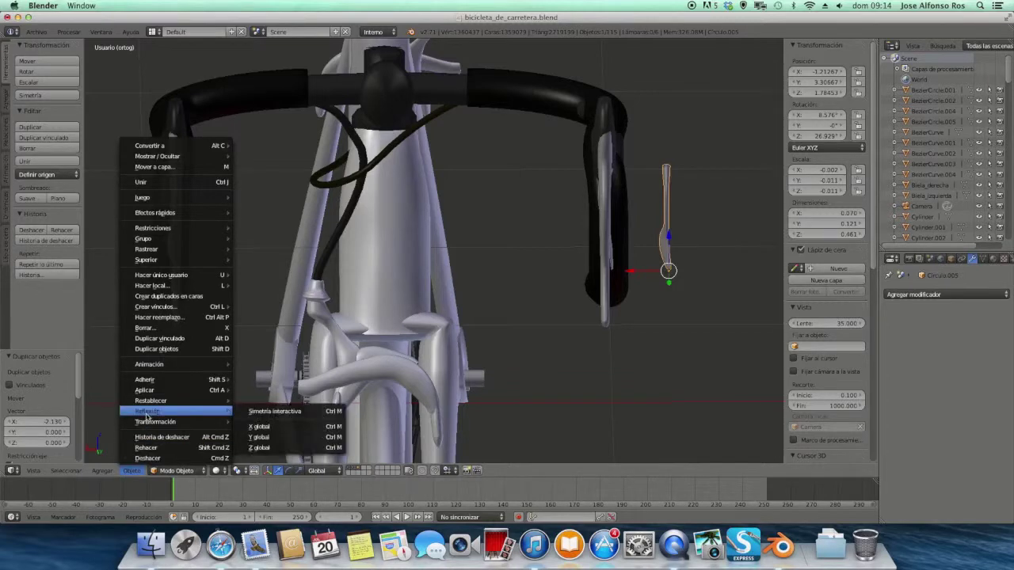
click(266, 438)
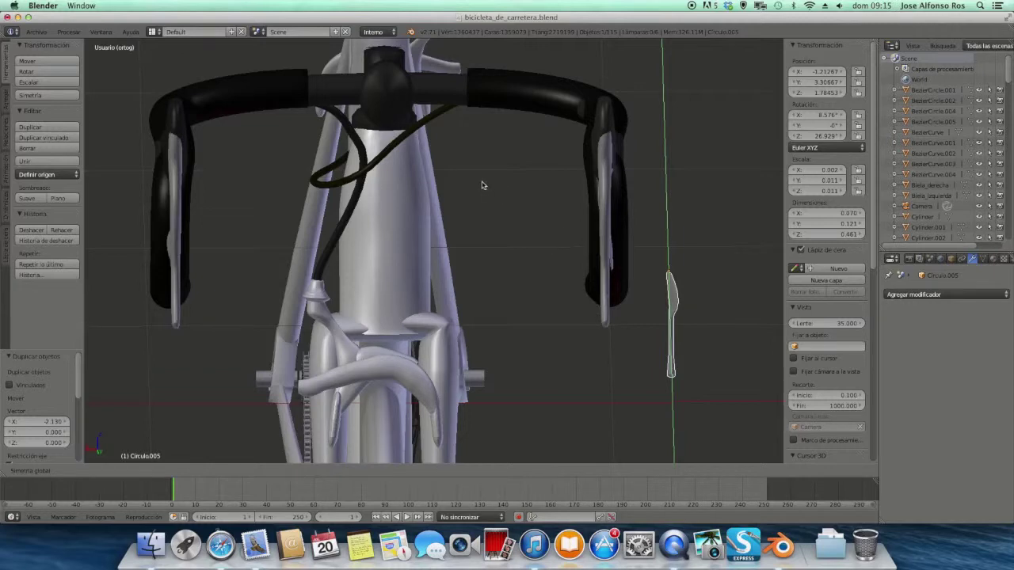
click(675, 297)
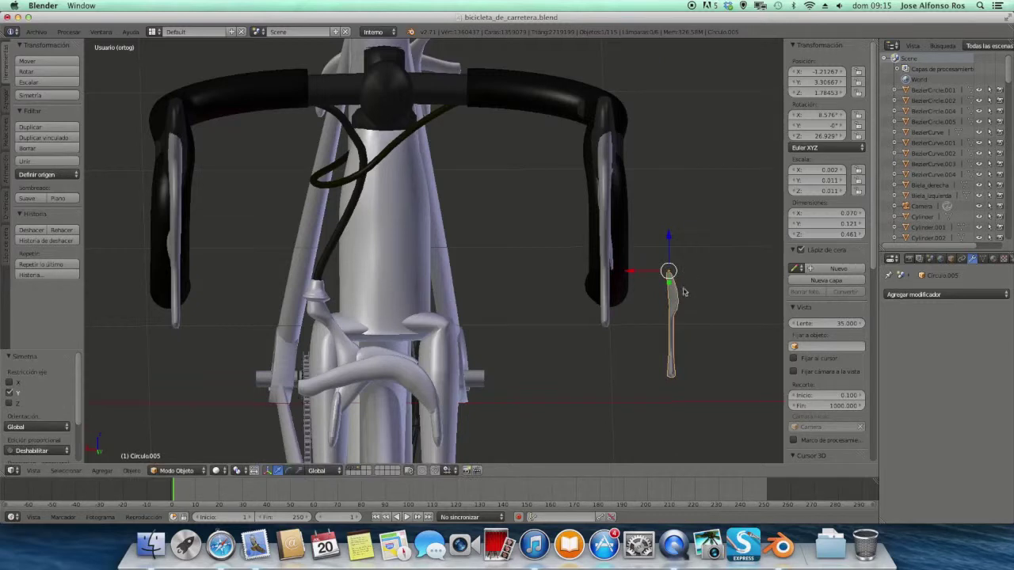
middle_drag(675, 295, 558, 283)
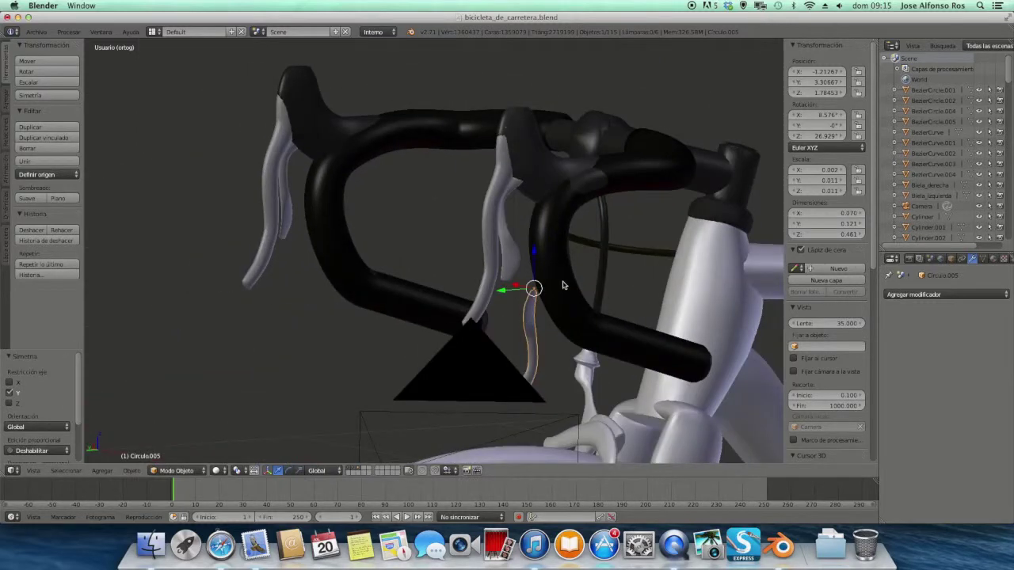
Step: Rotate the copied lever about X and set the rotation angle to exactly 180°
key(r)
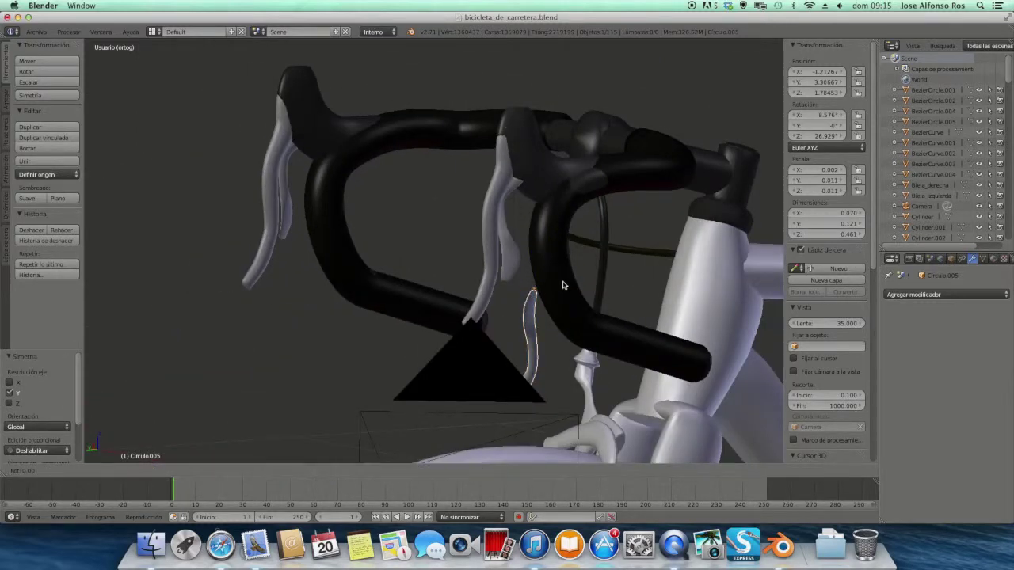
key(x)
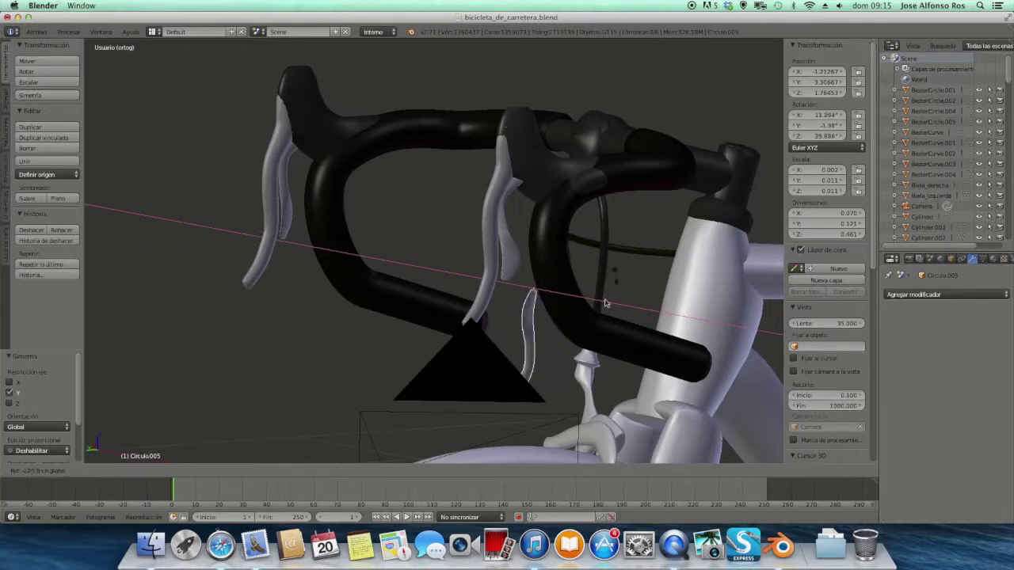
click(411, 337)
mouse_move(590, 242)
middle_down()
mouse_move(556, 243)
mouse_move(516, 264)
middle_up()
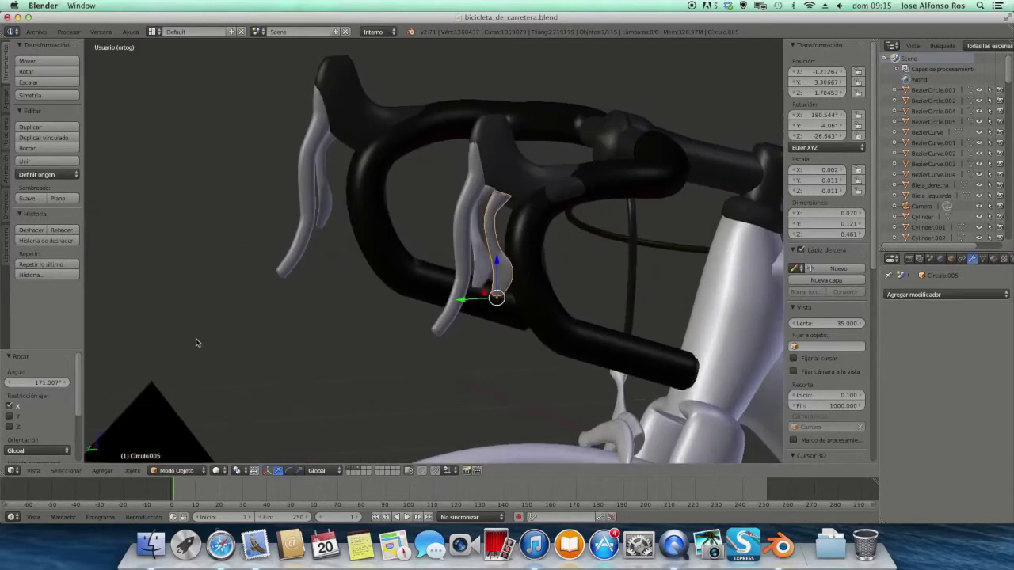
click(65, 383)
click(45, 383)
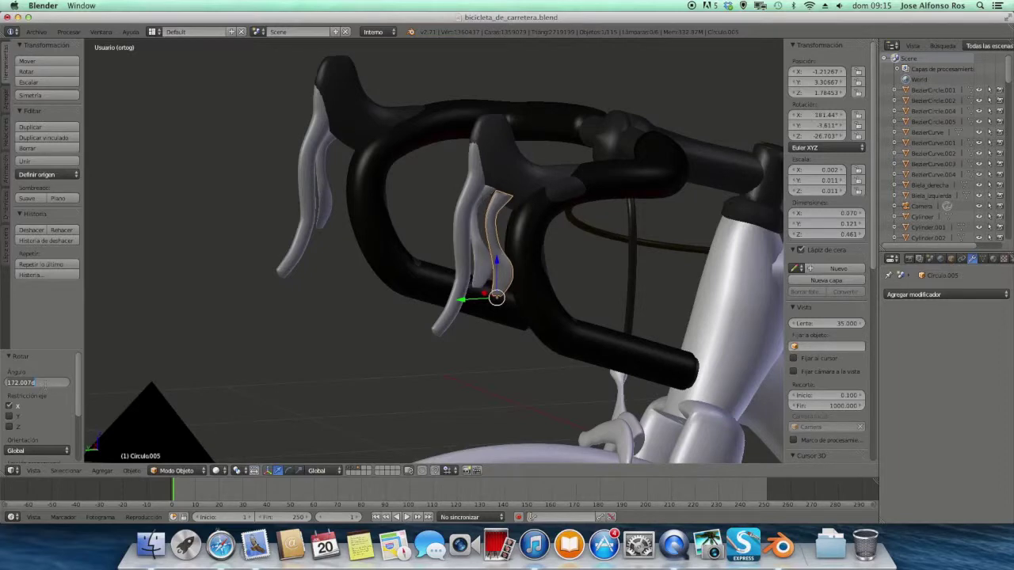
text(180)
key(Return)
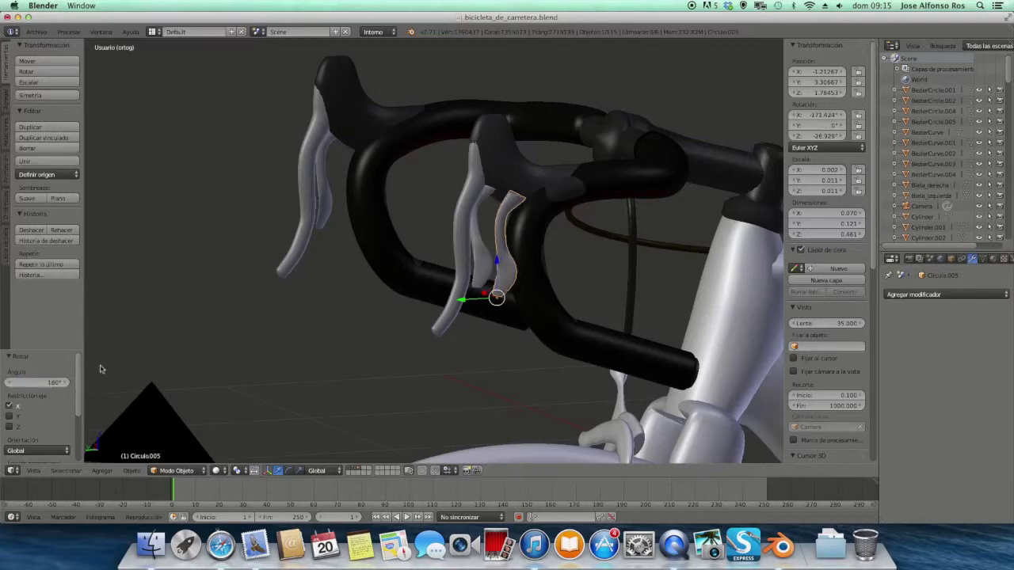
middle_drag(355, 240, 425, 240)
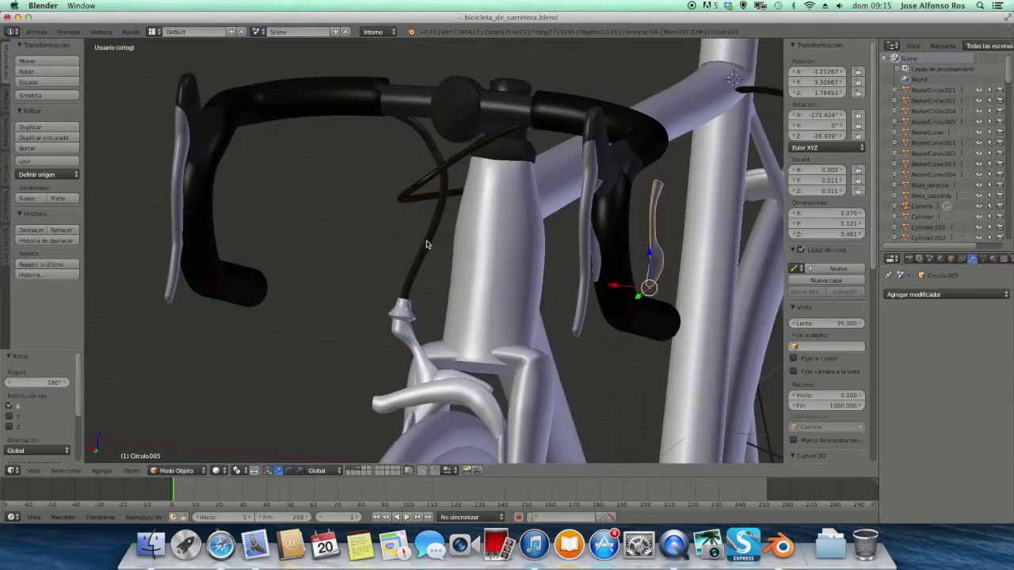
Step: Delete the old brake lever Circulo.004
right_click(598, 261)
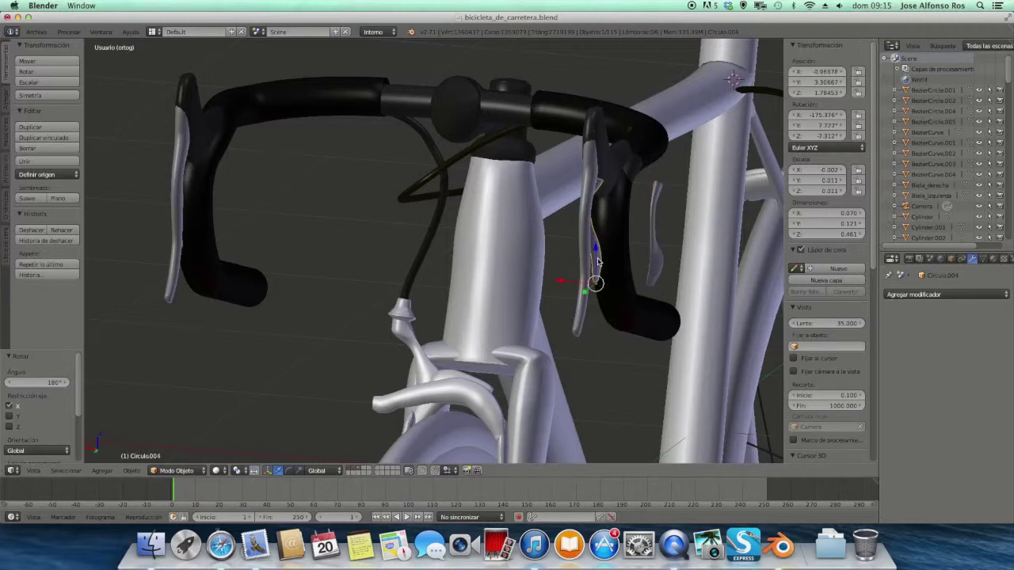
key(x)
click(598, 261)
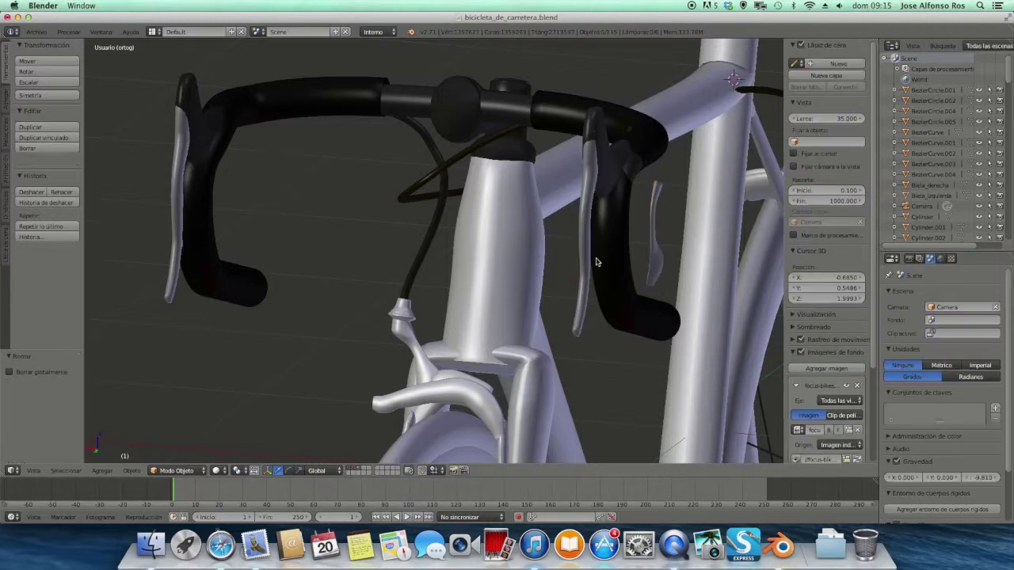
Step: Move the flipped lever Circulo.005 along X onto the other handlebar drop
right_click(657, 274)
mouse_move(618, 253)
middle_down()
mouse_move(653, 255)
mouse_move(625, 279)
middle_up()
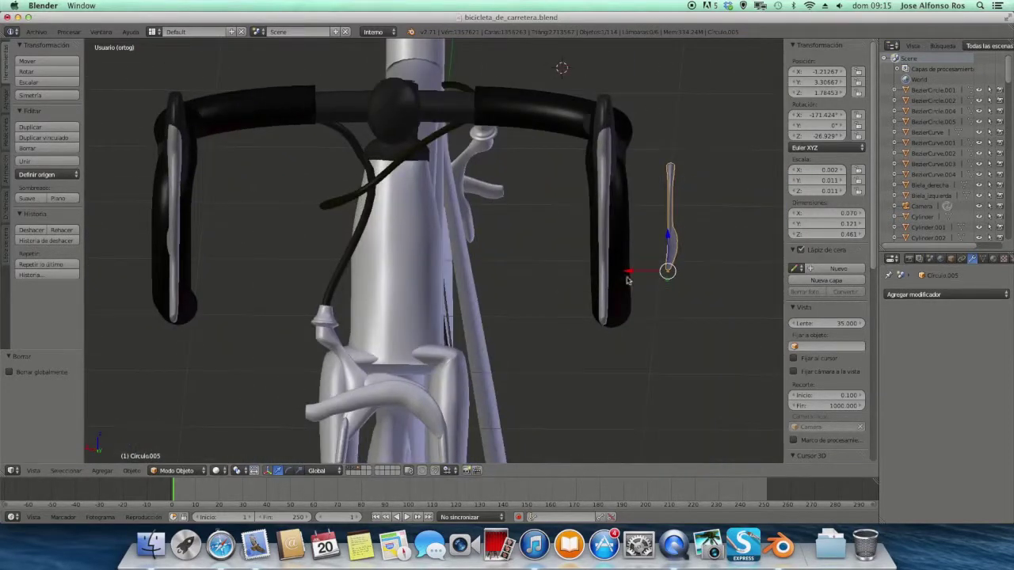
key(g)
key(x)
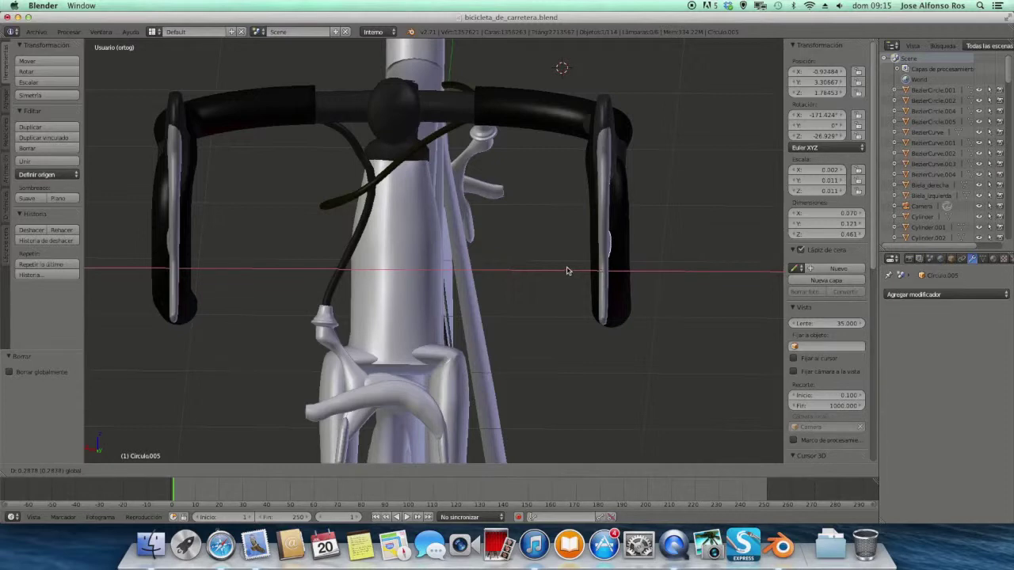
click(566, 271)
mouse_move(282, 278)
middle_down()
mouse_move(244, 253)
mouse_move(319, 258)
middle_up()
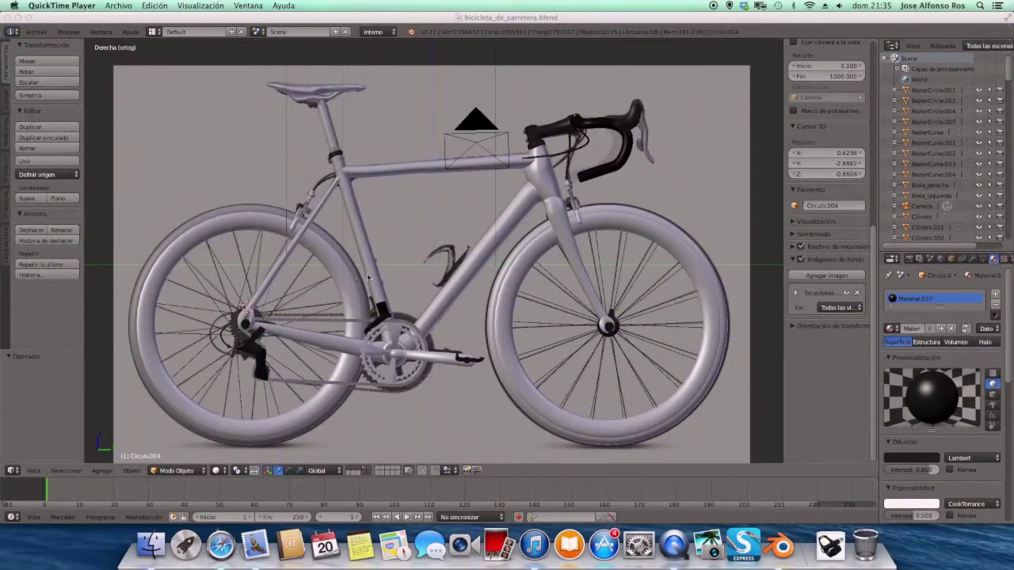
scroll(374, 274, up, 2)
scroll(374, 274, down, 2)
scroll(438, 329, up, 2)
scroll(438, 328, up, 2)
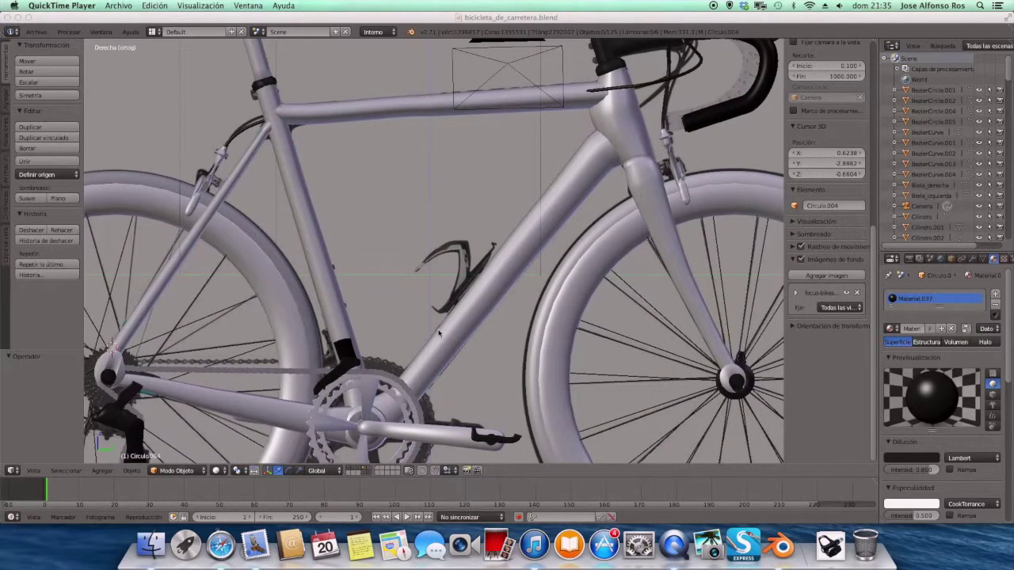
scroll(439, 333, down, 2)
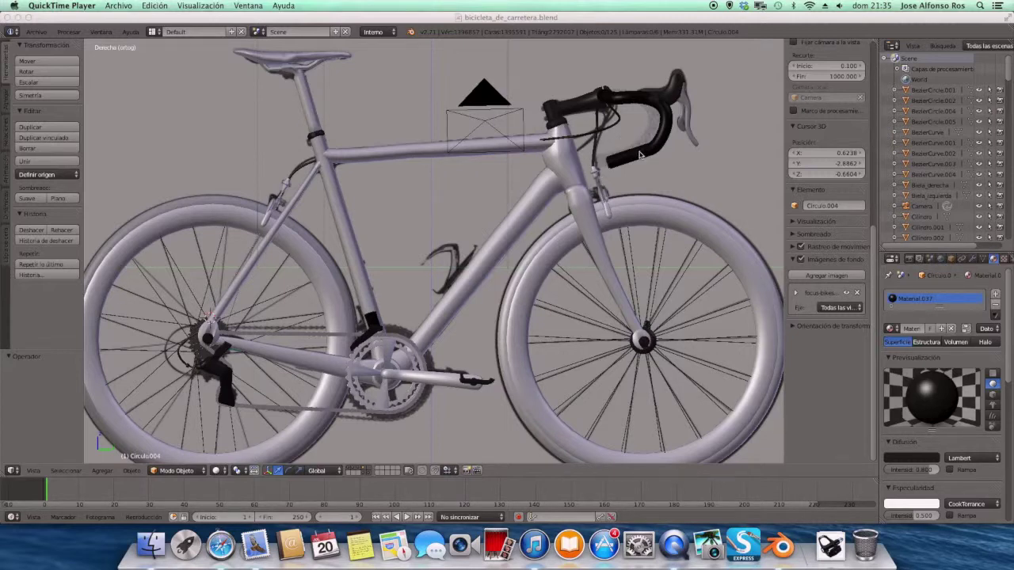
scroll(636, 168, down, 2)
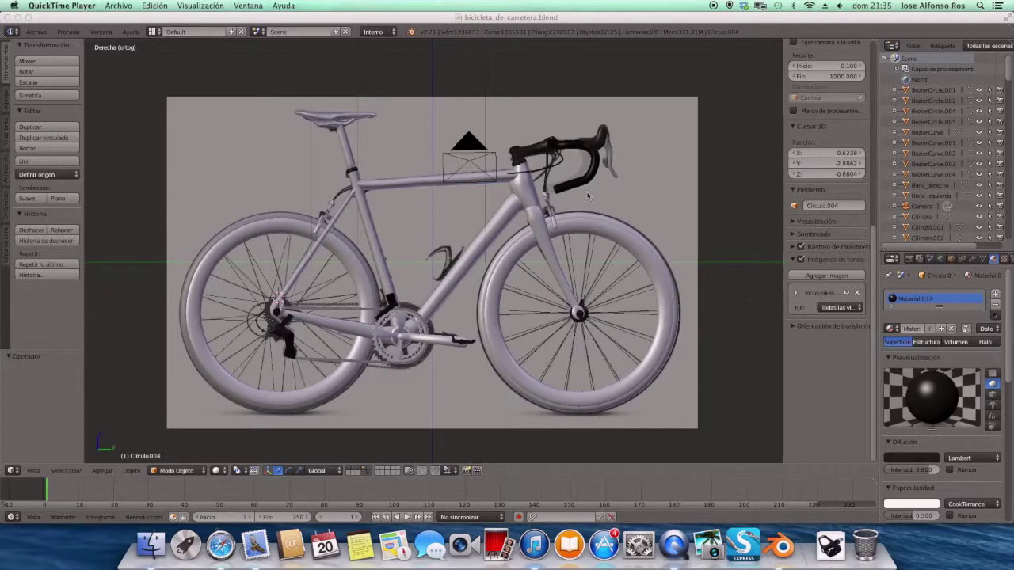
scroll(598, 196, up, 1)
scroll(618, 192, up, 1)
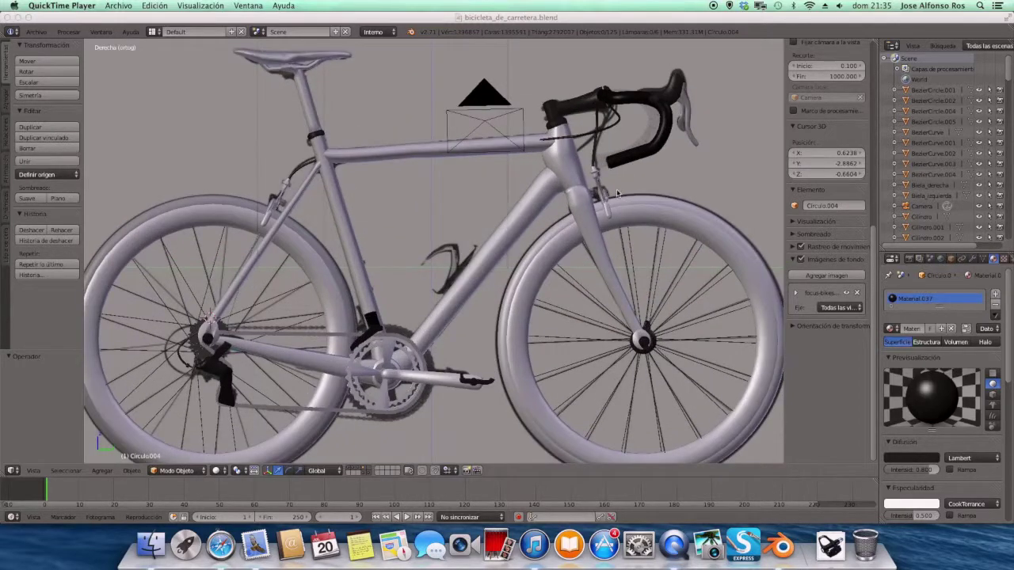
click(657, 183)
middle_drag(676, 179, 511, 196)
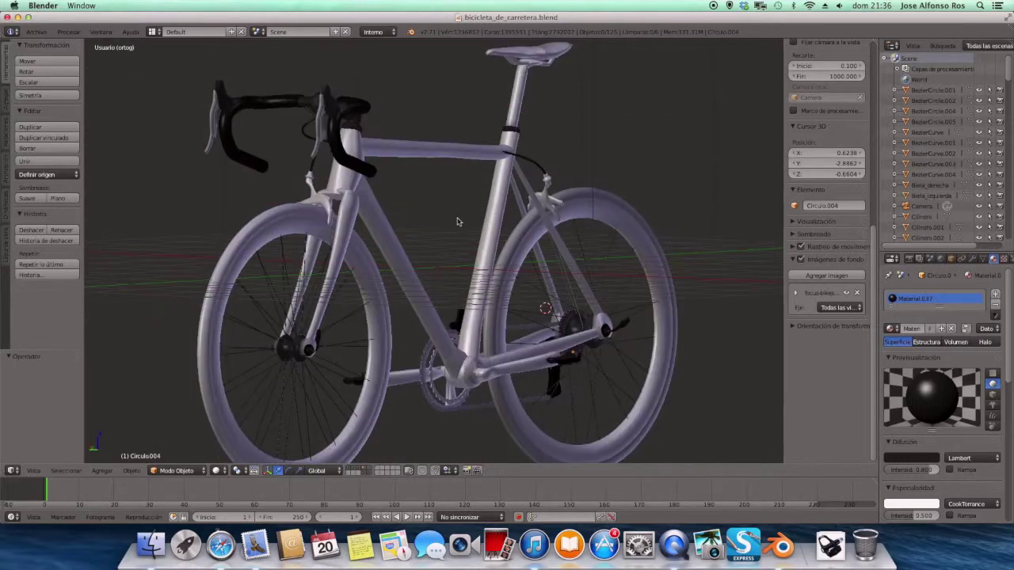
middle_drag(375, 267, 274, 295)
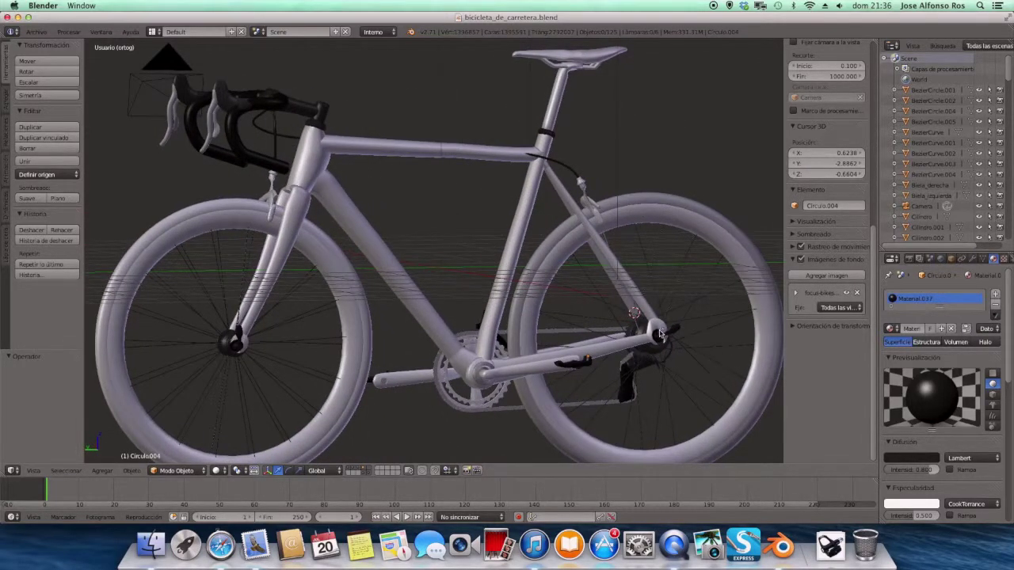
mouse_move(528, 298)
middle_down()
mouse_move(615, 315)
mouse_move(689, 308)
middle_up()
middle_drag(572, 244, 599, 221)
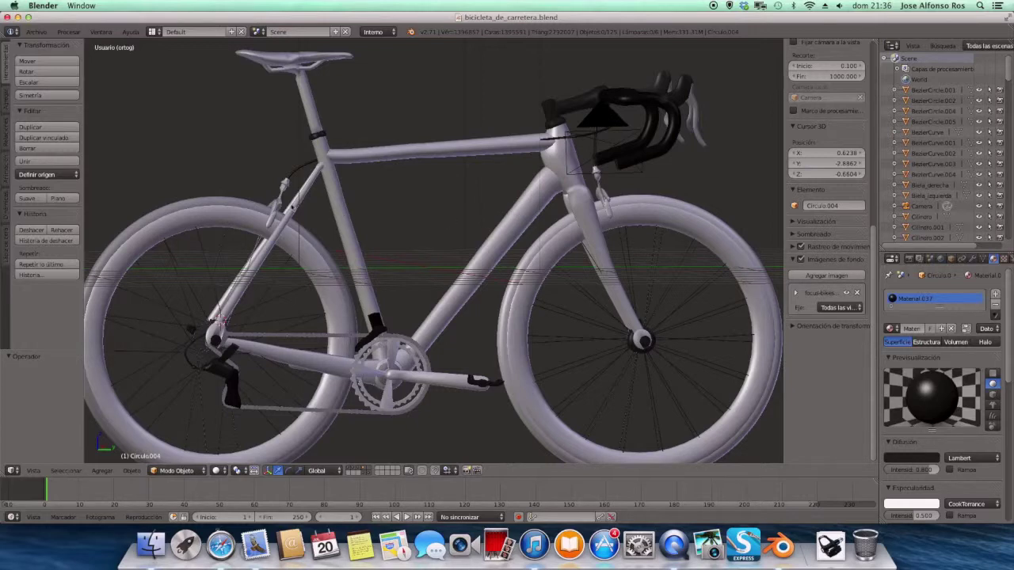
scroll(321, 188, down, 3)
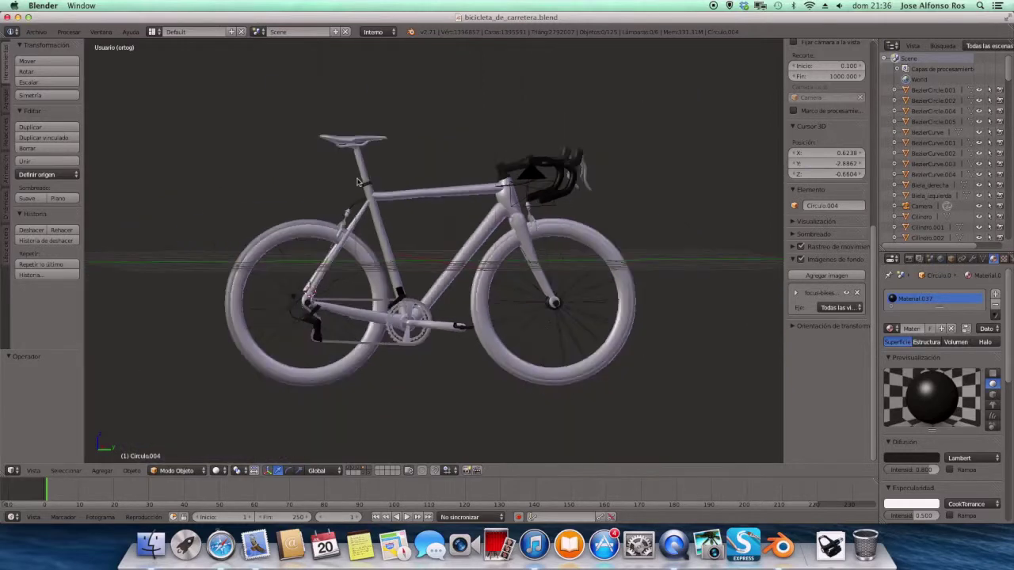
scroll(389, 175, up, 2)
mouse_move(378, 199)
middle_down()
mouse_move(511, 205)
mouse_move(462, 216)
middle_up()
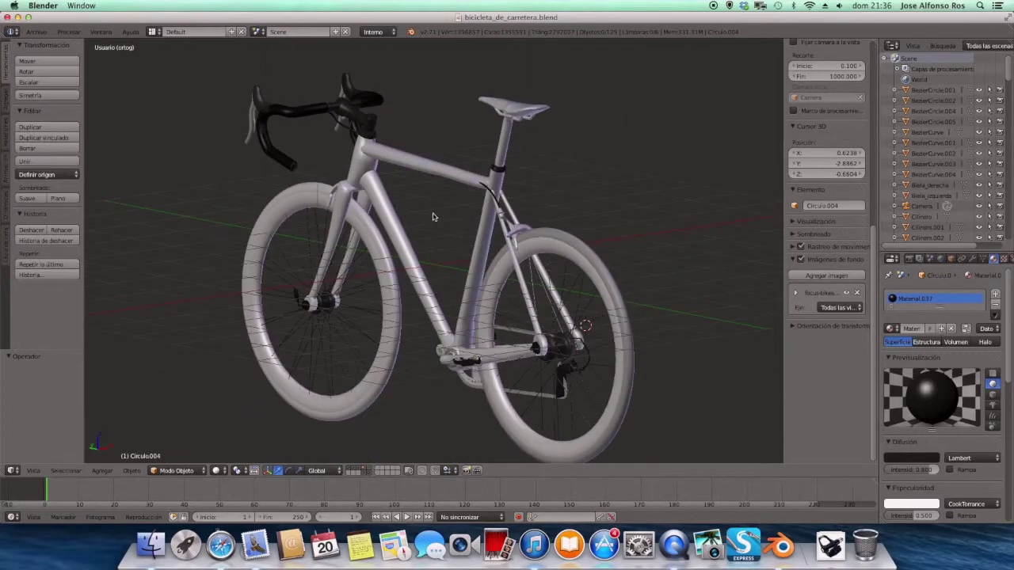
scroll(462, 220, up, 3)
scroll(420, 209, up, 1)
scroll(424, 208, down, 2)
scroll(484, 208, down, 1)
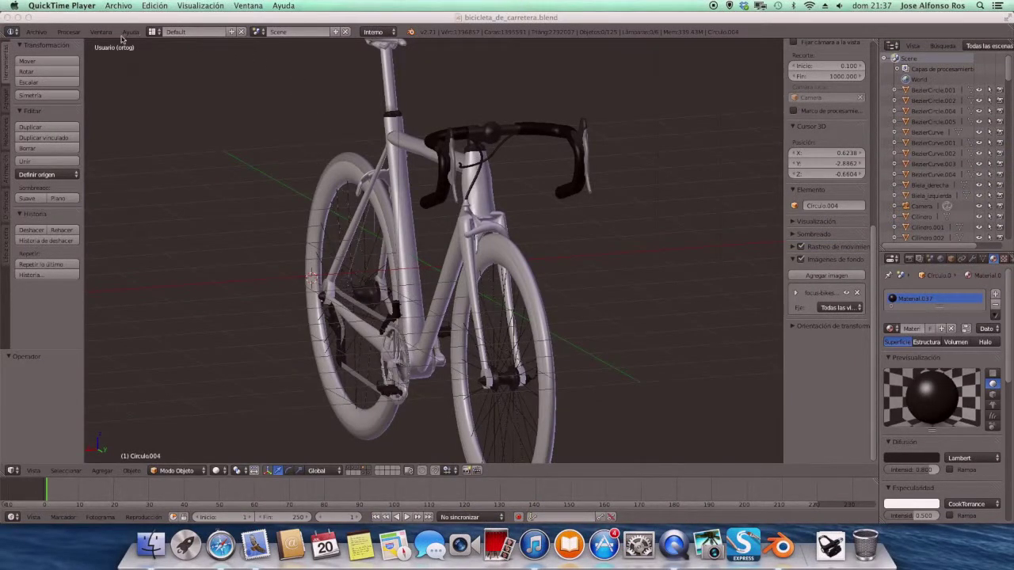
Step: Switch to the Compositing layout and render a 1920×1080 PNG still of the bike with Procesar imagen
click(73, 36)
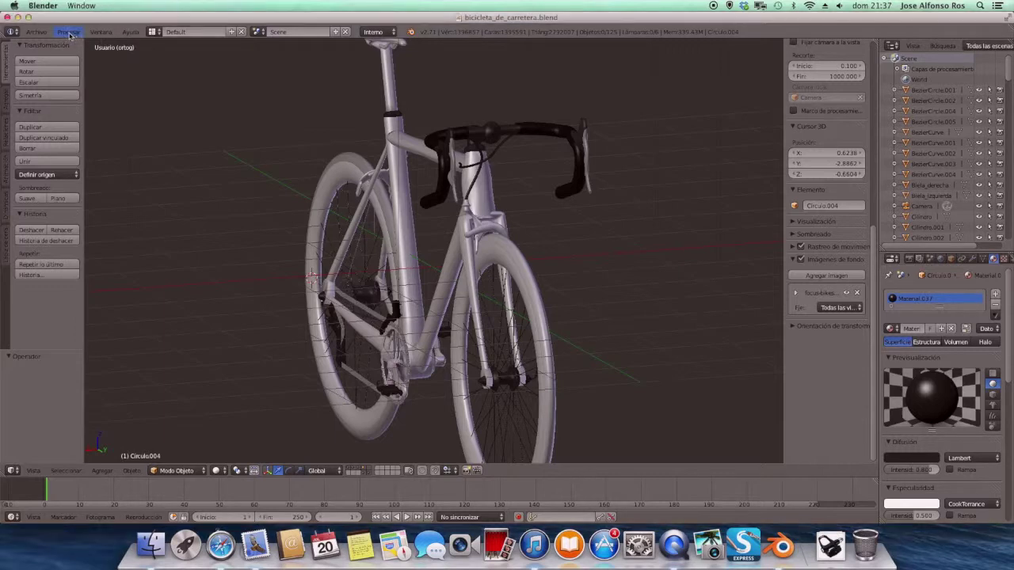
click(70, 36)
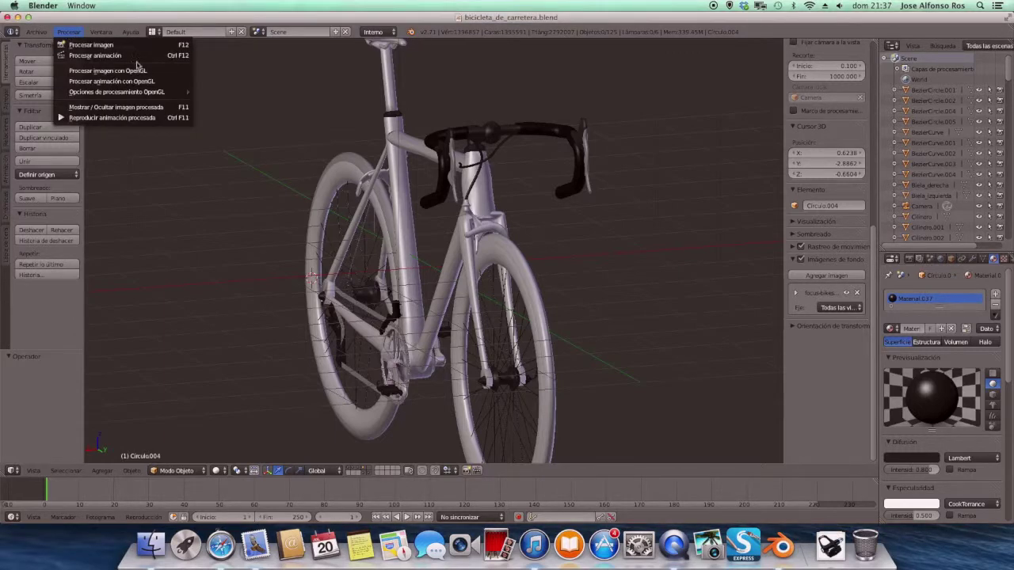
click(153, 32)
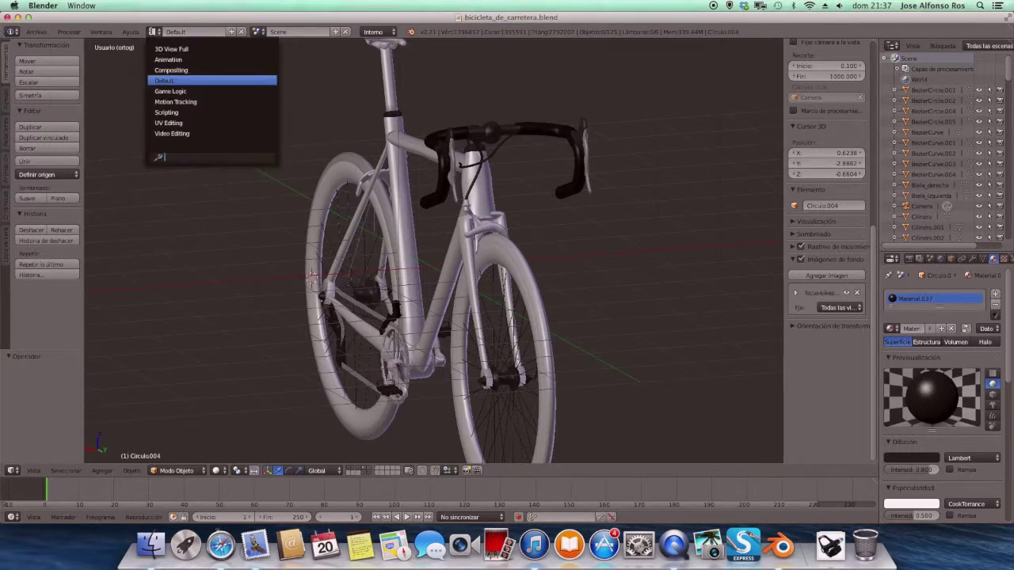
click(162, 73)
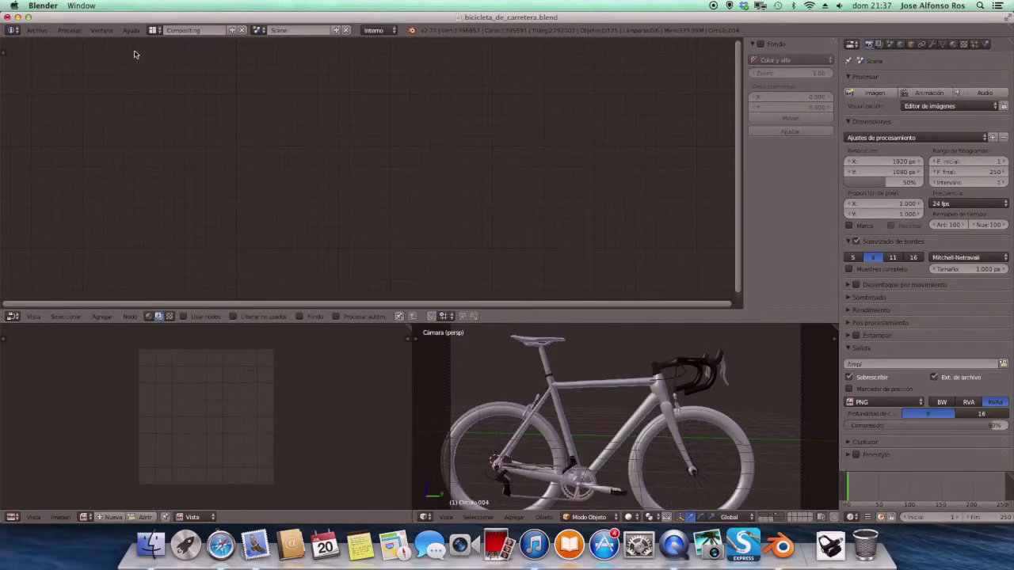
click(72, 31)
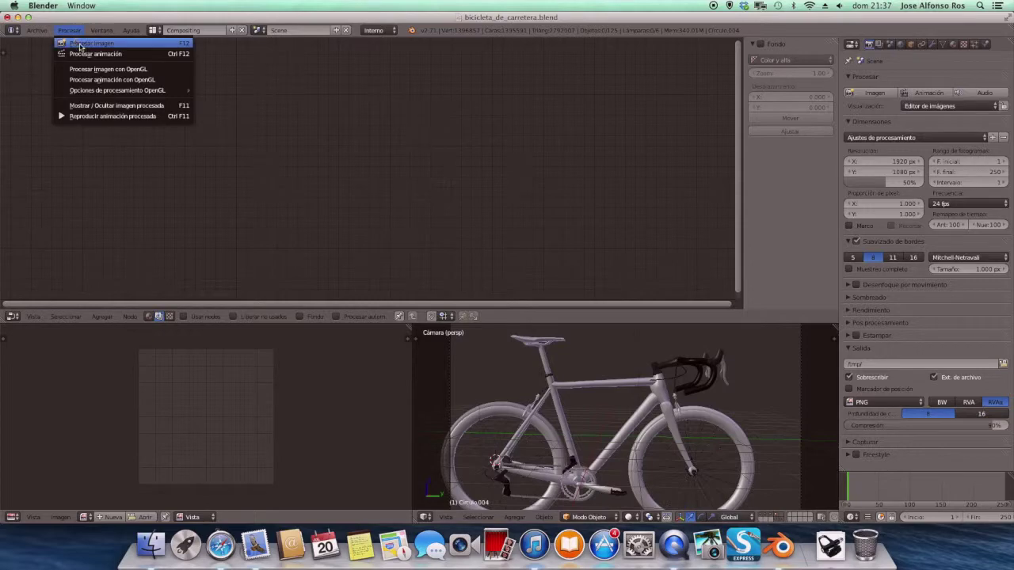
click(80, 44)
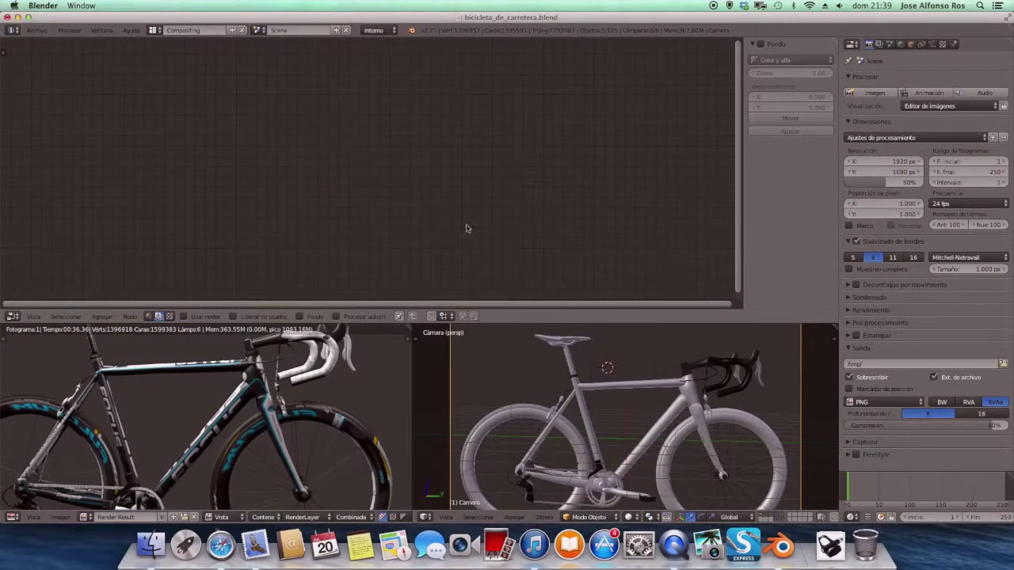
Step: Grab the Camera with G to reframe the bike, then start a new Procesar imagen render
scroll(690, 447, down, 2)
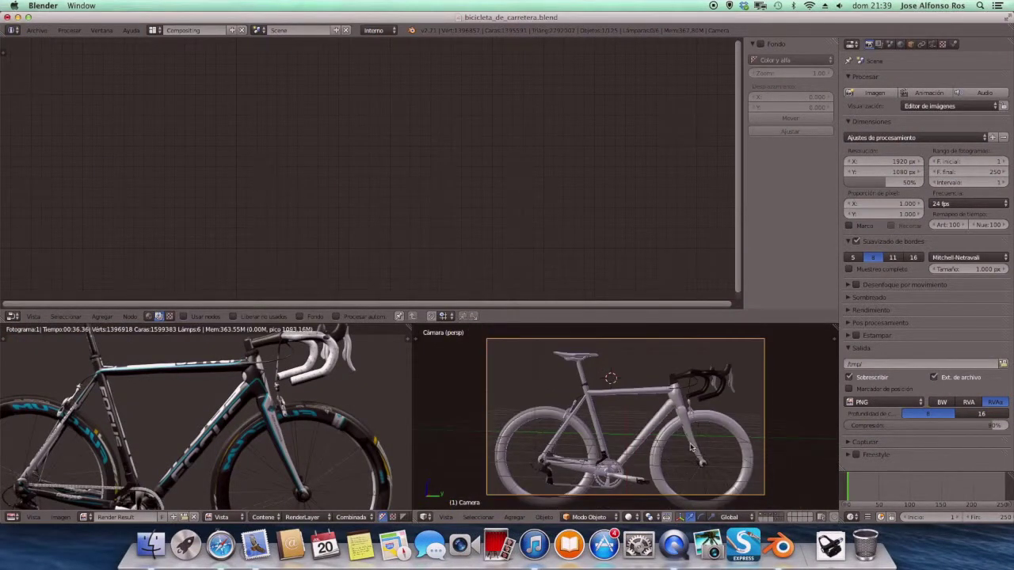
scroll(690, 448, up, 2)
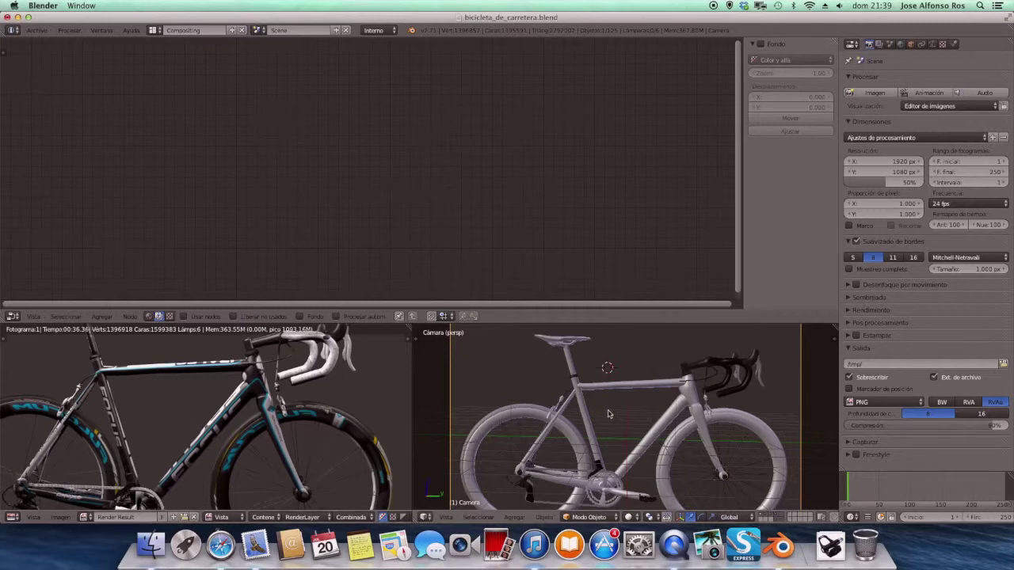
key(g)
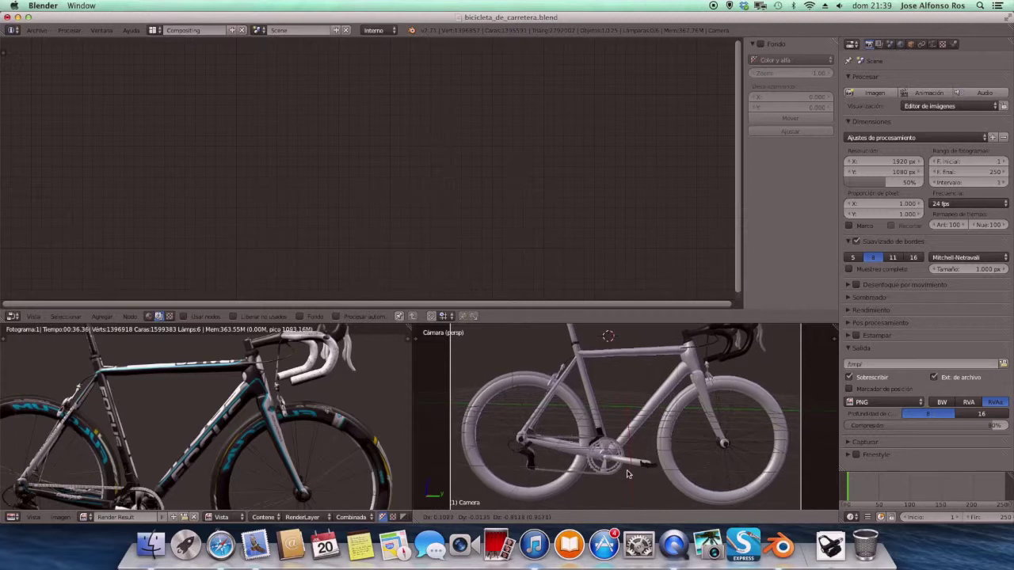
click(628, 394)
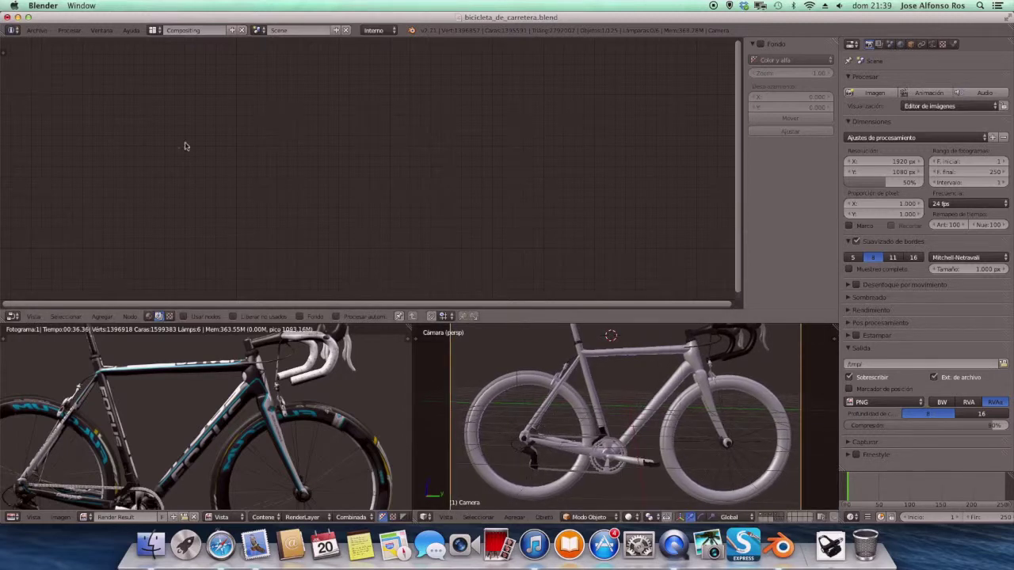
click(73, 30)
click(73, 44)
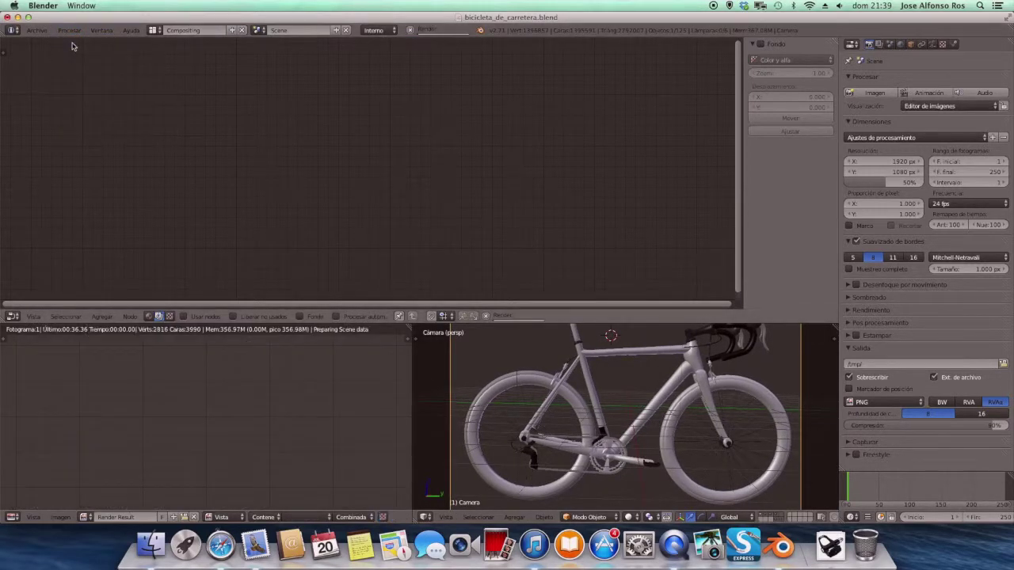